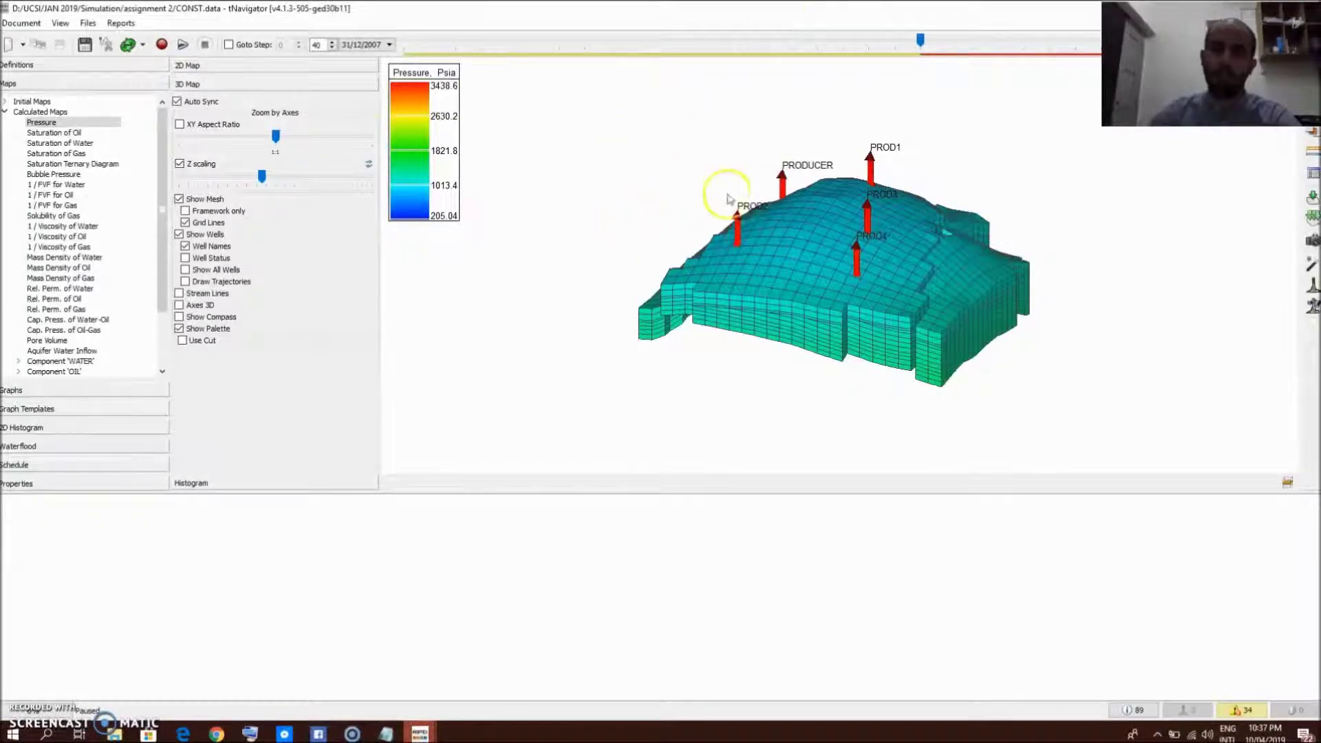
Step: Rotate the 3D pressure model to a new angle and bring up the INJ1 injector-well notes
{"action": "left_click", "coordinate": [796, 249]}
{"action": "left_click_drag", "start_coordinate": [796, 251], "coordinate": [750, 275]}
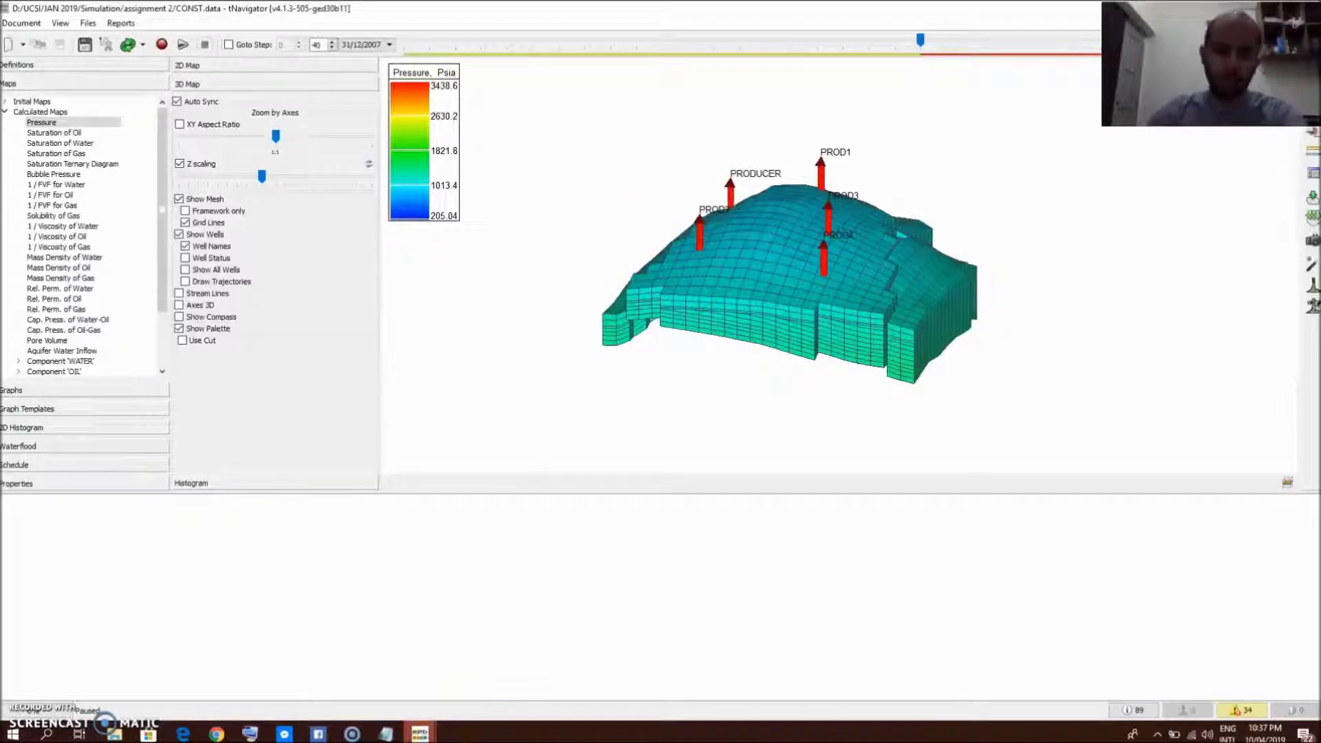
{"action": "left_click", "coordinate": [387, 733]}
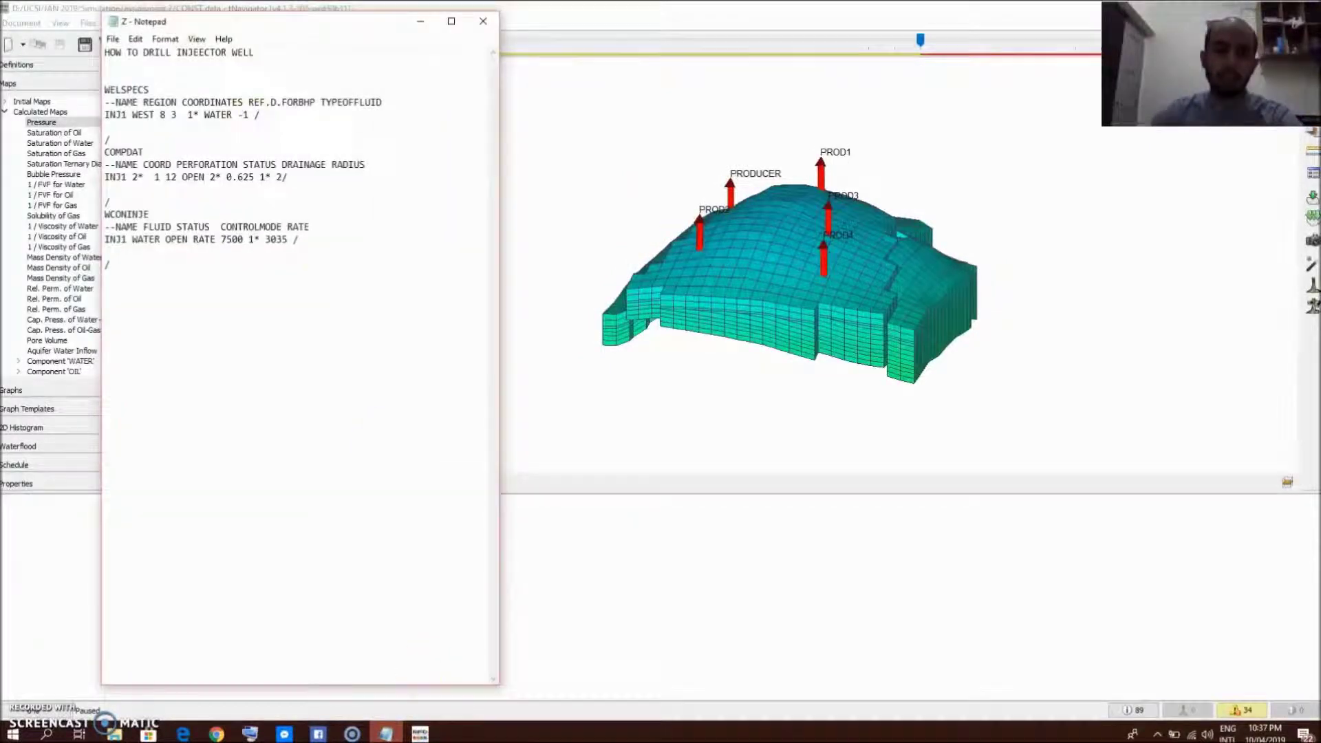
Step: Open CONST from the assignment 2 folder in Notepad and move its window to the left
{"action": "left_click", "coordinate": [401, 736]}
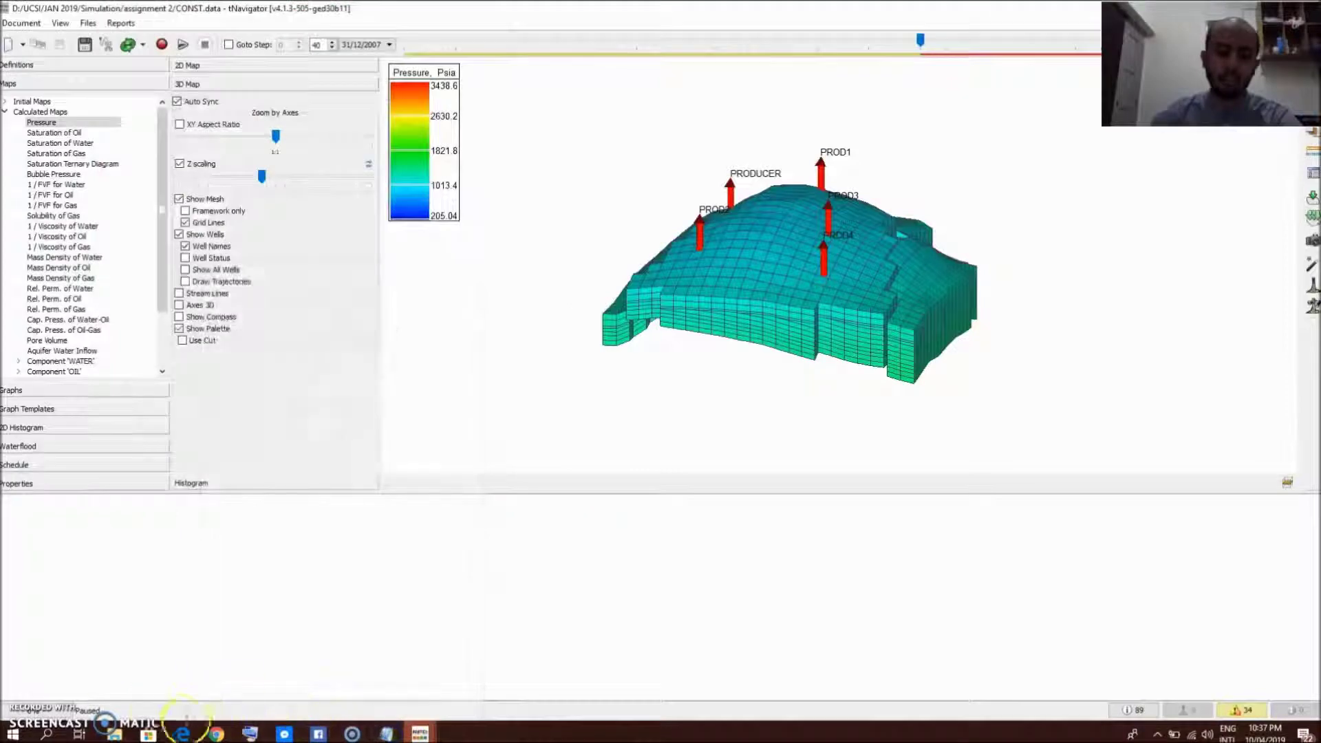
{"action": "left_click", "coordinate": [114, 734]}
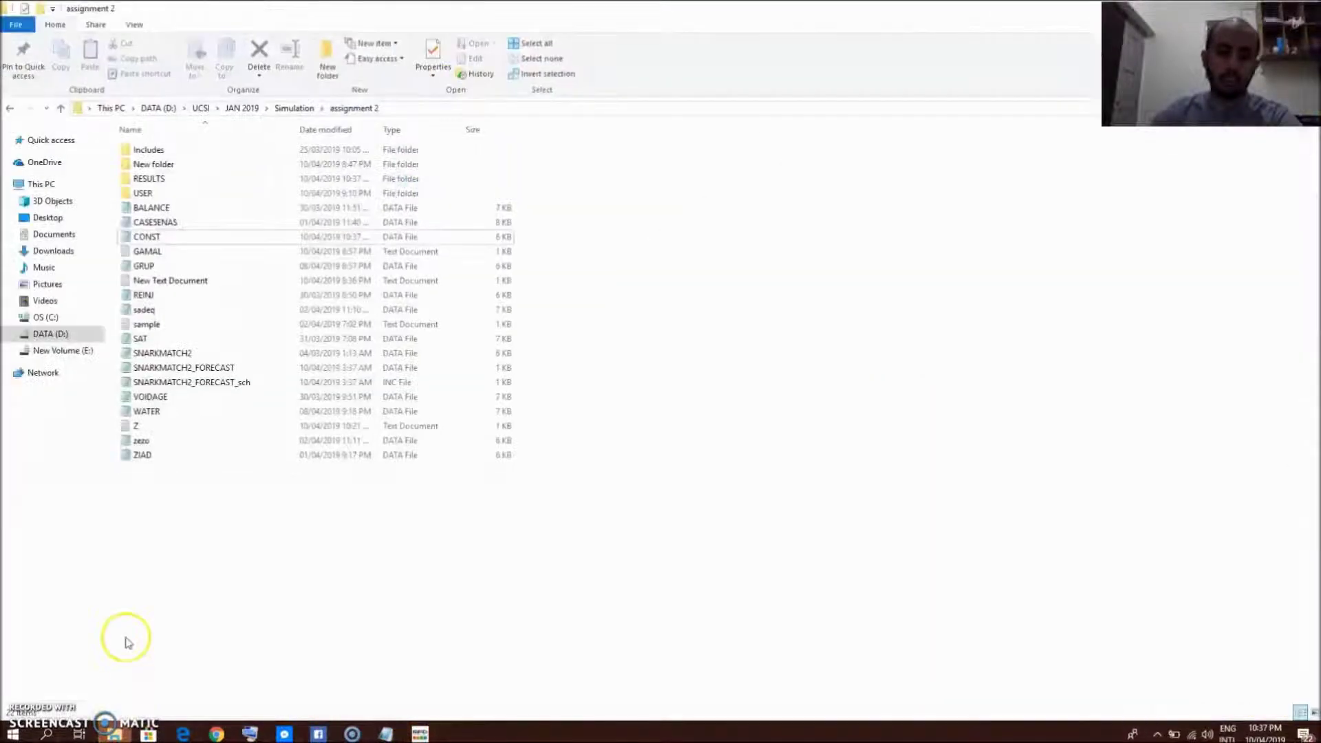
{"action": "double_click", "coordinate": [167, 236]}
{"action": "left_click_drag", "start_coordinate": [417, 24], "coordinate": [355, 31]}
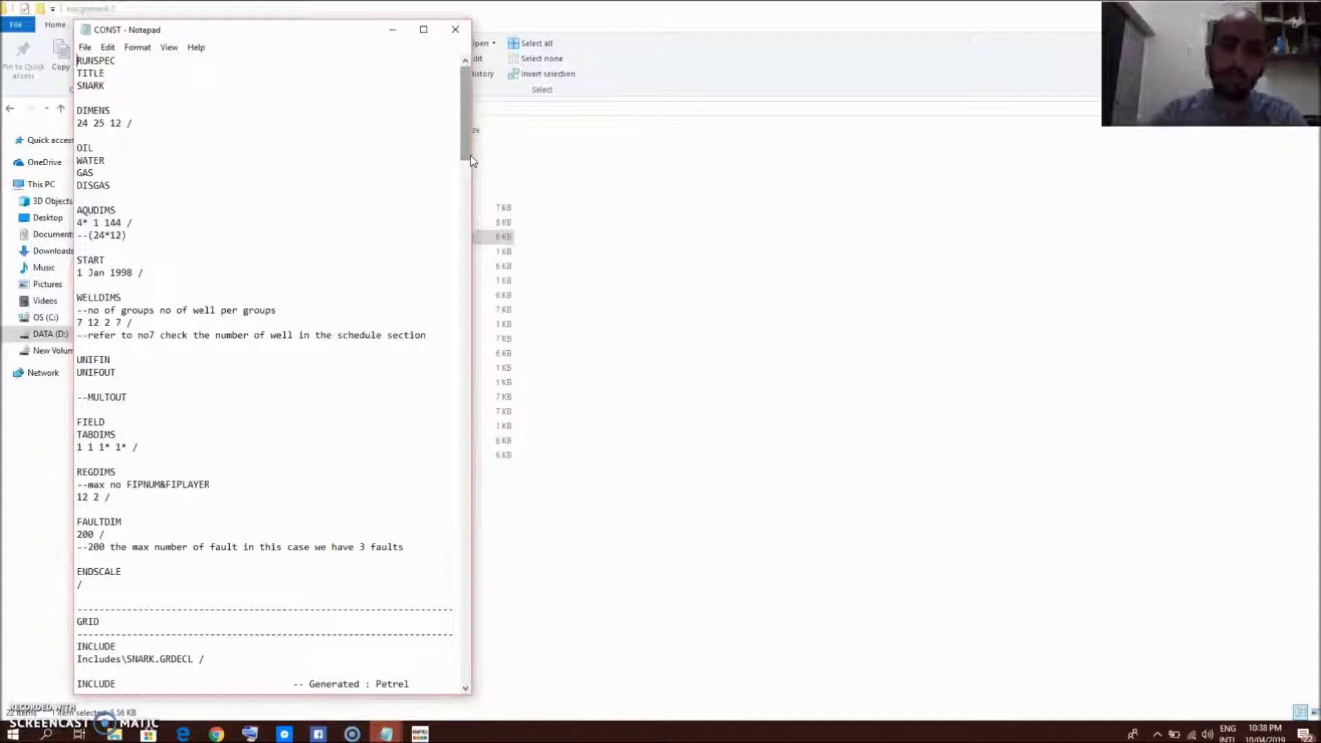
Step: Scroll CONST to its SCHEDULE section, then switch back to the tNavigator 3D view
{"action": "left_click_drag", "start_coordinate": [465, 81], "coordinate": [396, 407]}
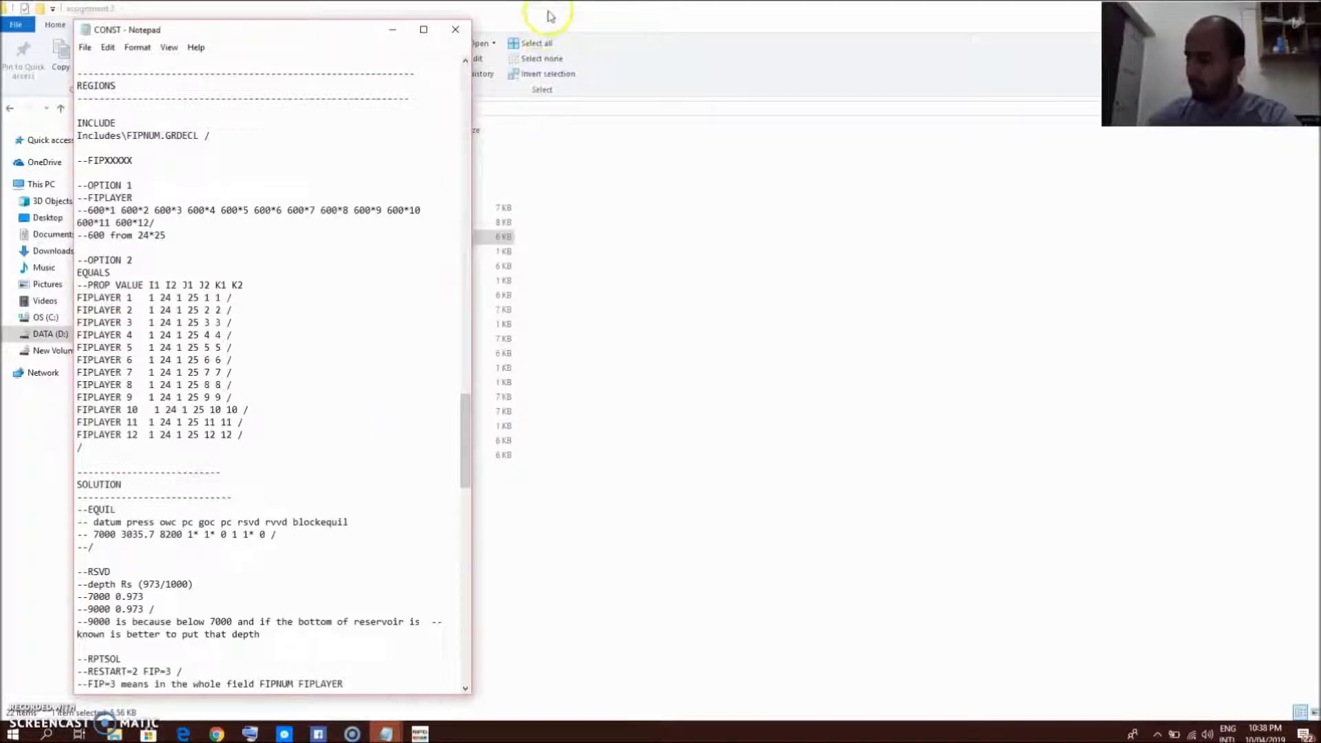
{"action": "left_click_drag", "start_coordinate": [461, 434], "coordinate": [395, 623]}
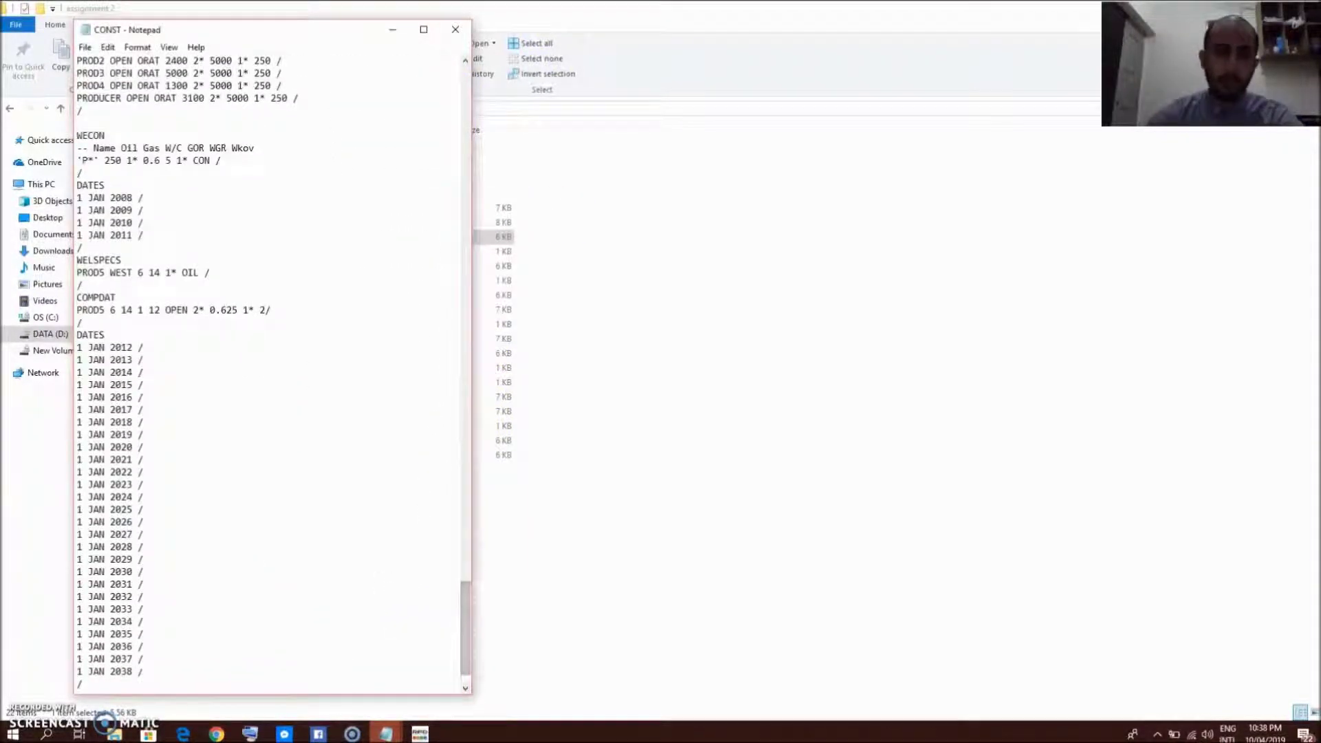
{"action": "scroll", "coordinate": [154, 112], "scroll_direction": "up", "scroll_amount": 7}
{"action": "left_click", "coordinate": [124, 199]}
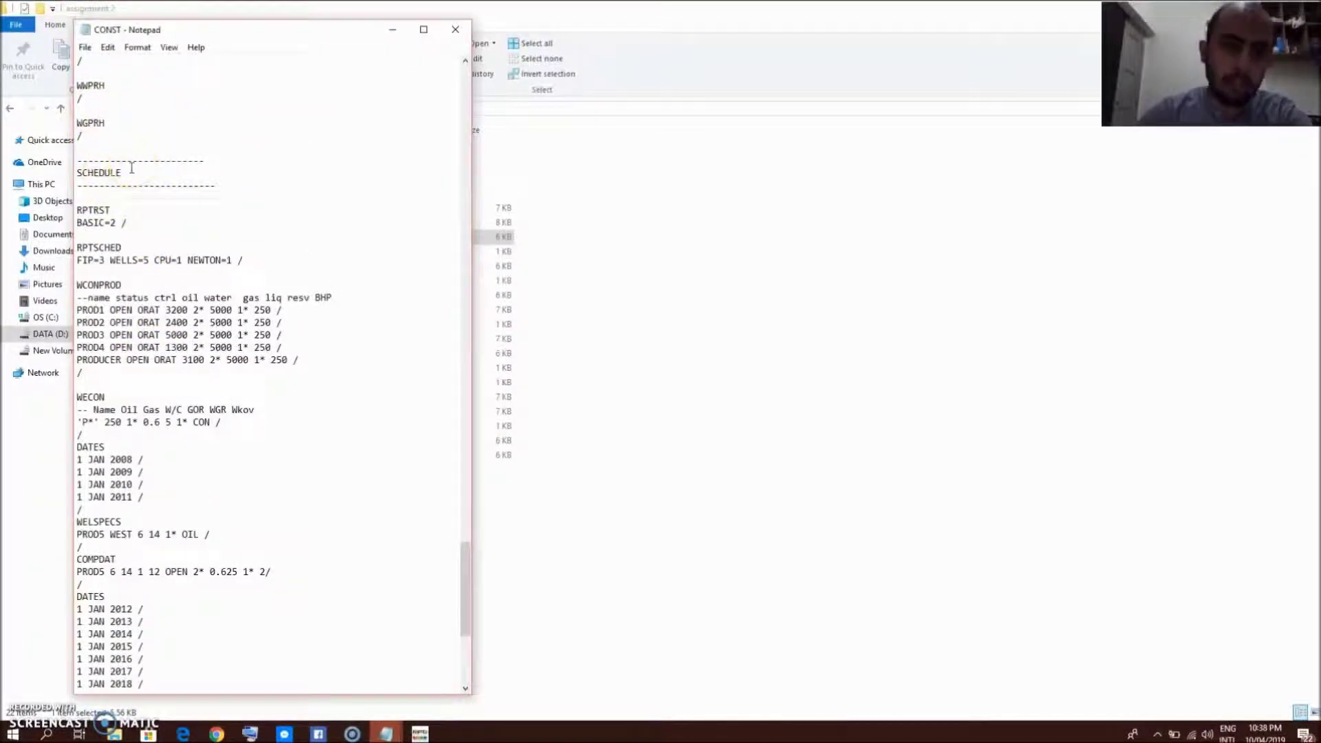
{"action": "scroll", "coordinate": [333, 192], "scroll_direction": "down", "scroll_amount": 8}
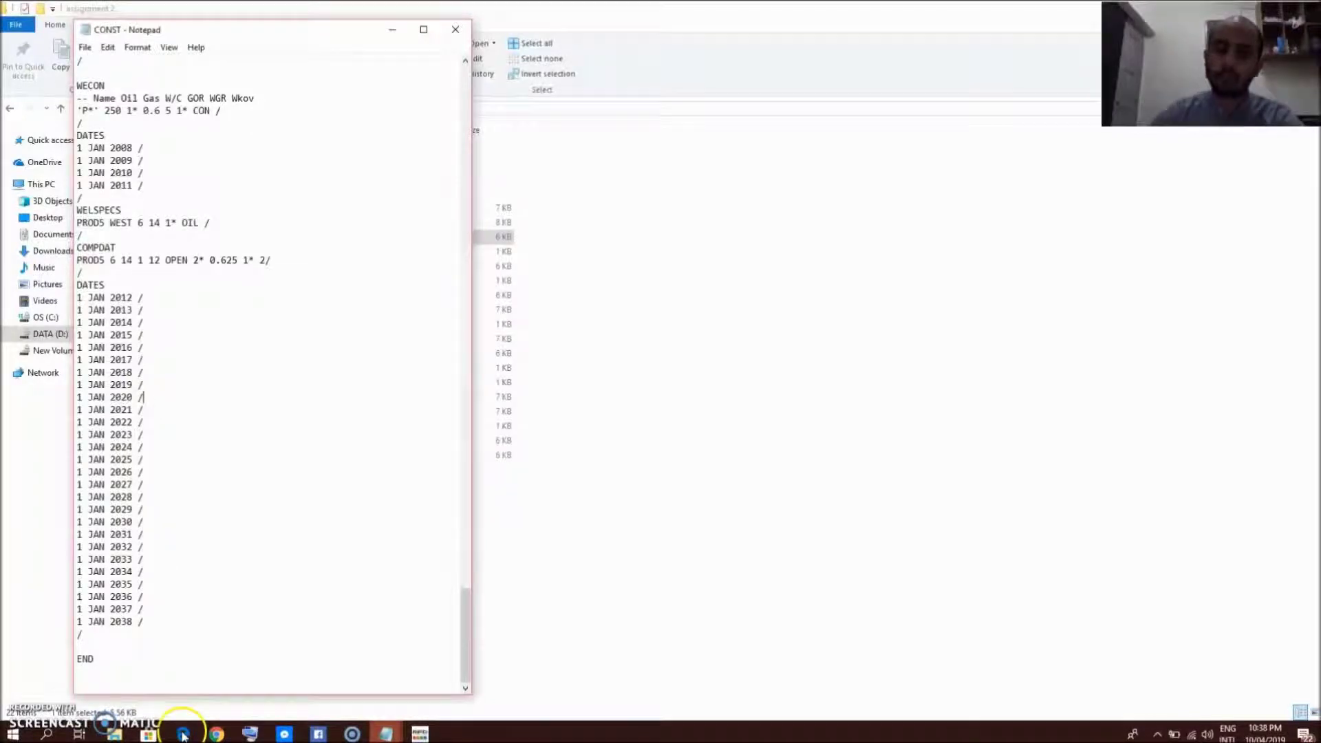
{"action": "left_click", "coordinate": [427, 722]}
{"action": "left_click", "coordinate": [457, 669]}
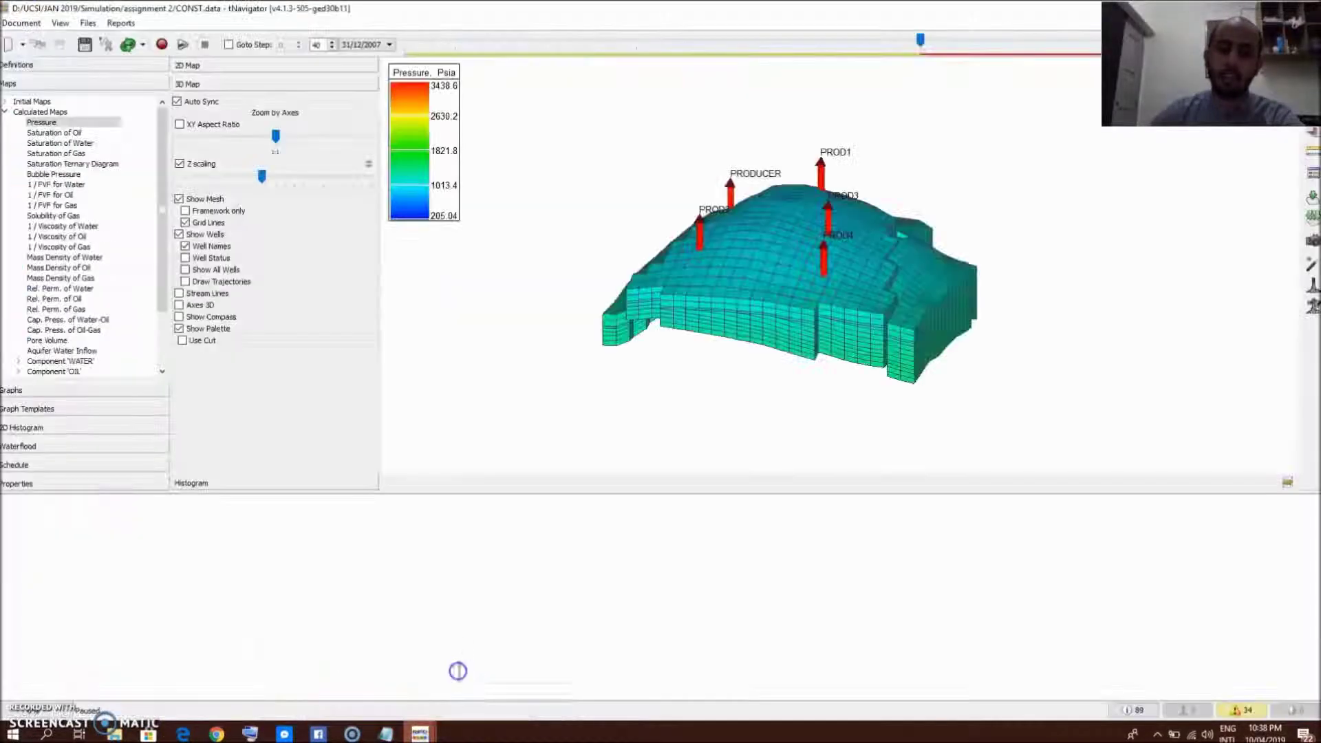
Step: Orbit the reservoir model, then bring CONST and the INJ1 notes back to the front
{"action": "left_click_drag", "start_coordinate": [818, 280], "coordinate": [786, 284]}
{"action": "left_click_drag", "start_coordinate": [642, 266], "coordinate": [748, 271]}
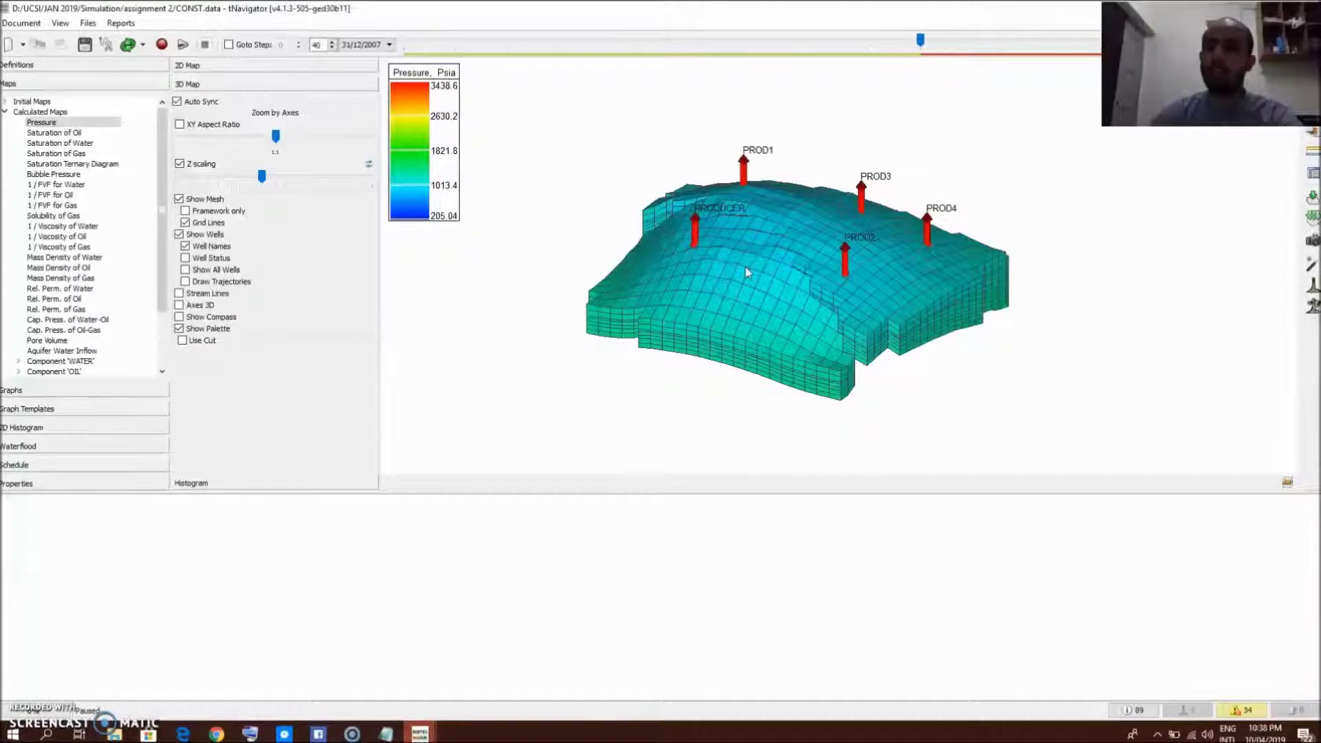
{"action": "left_click", "coordinate": [377, 733]}
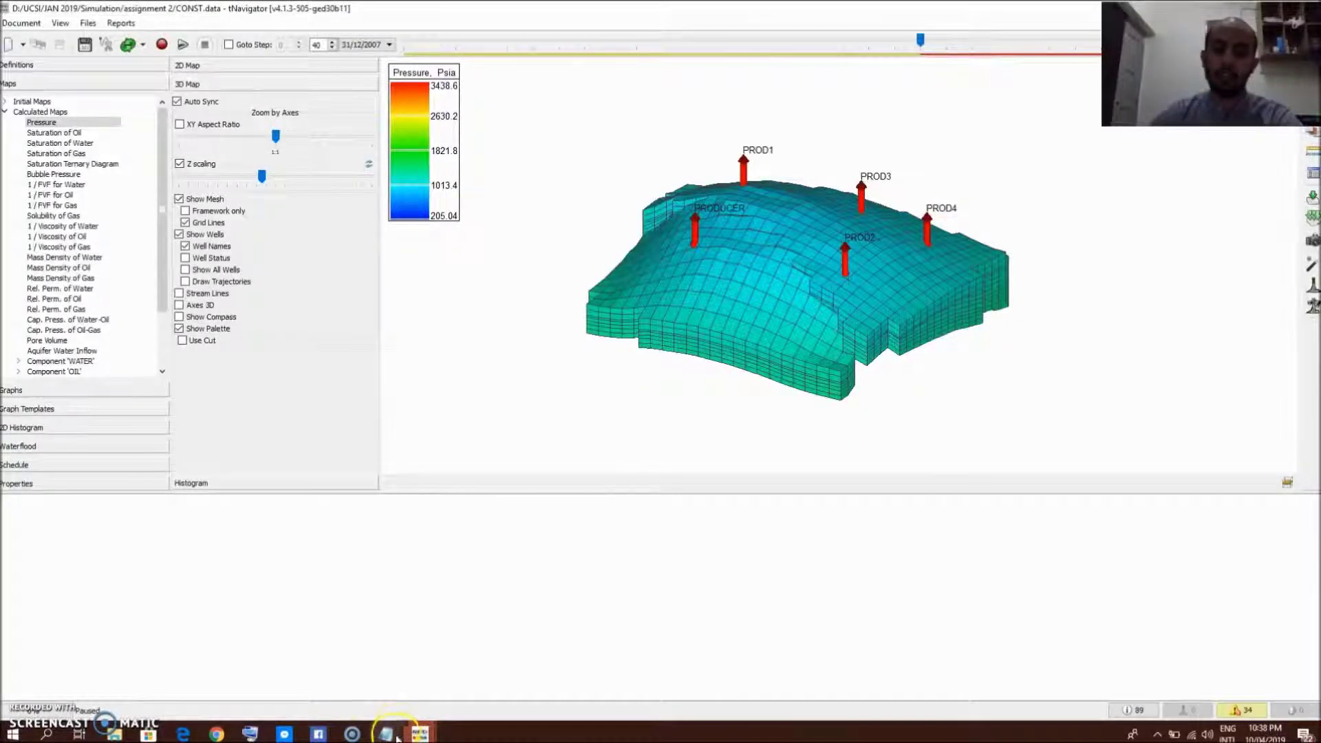
{"action": "left_click", "coordinate": [416, 686]}
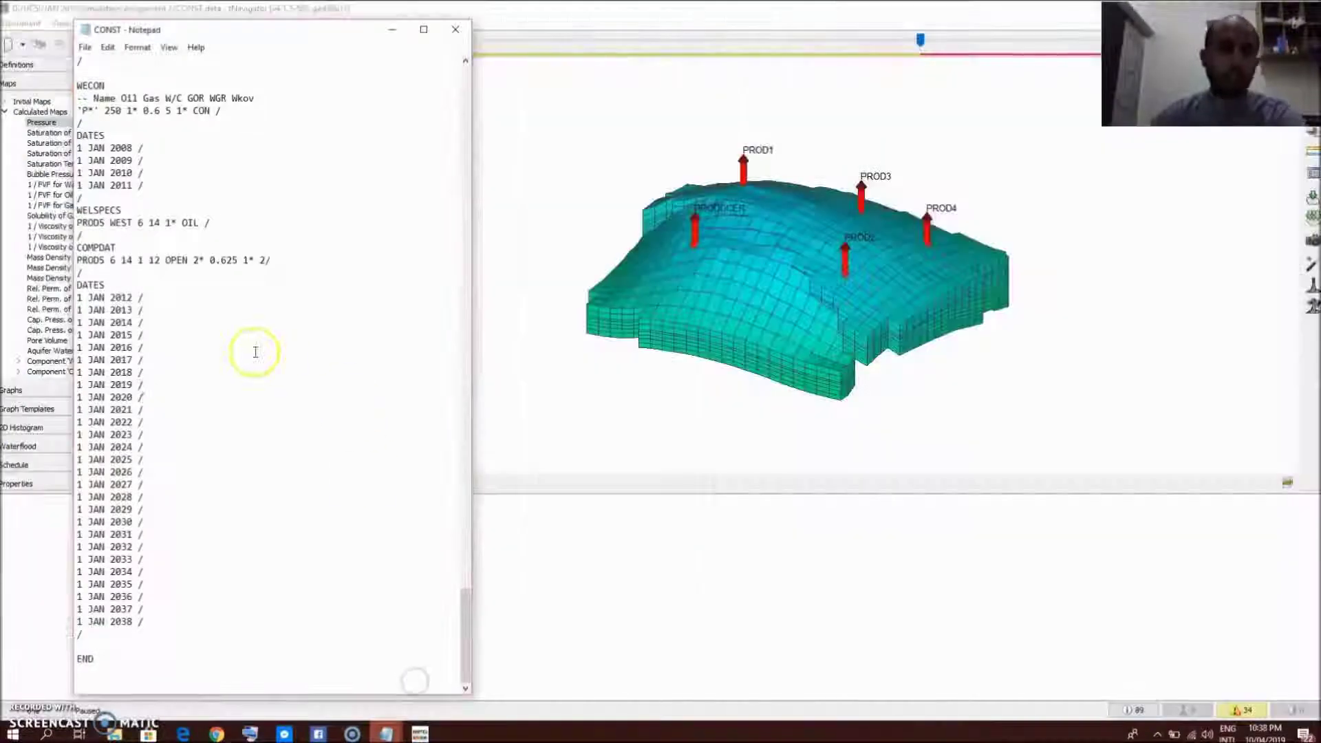
{"action": "mouse_move", "coordinate": [386, 734]}
{"action": "left_click", "coordinate": [345, 688]}
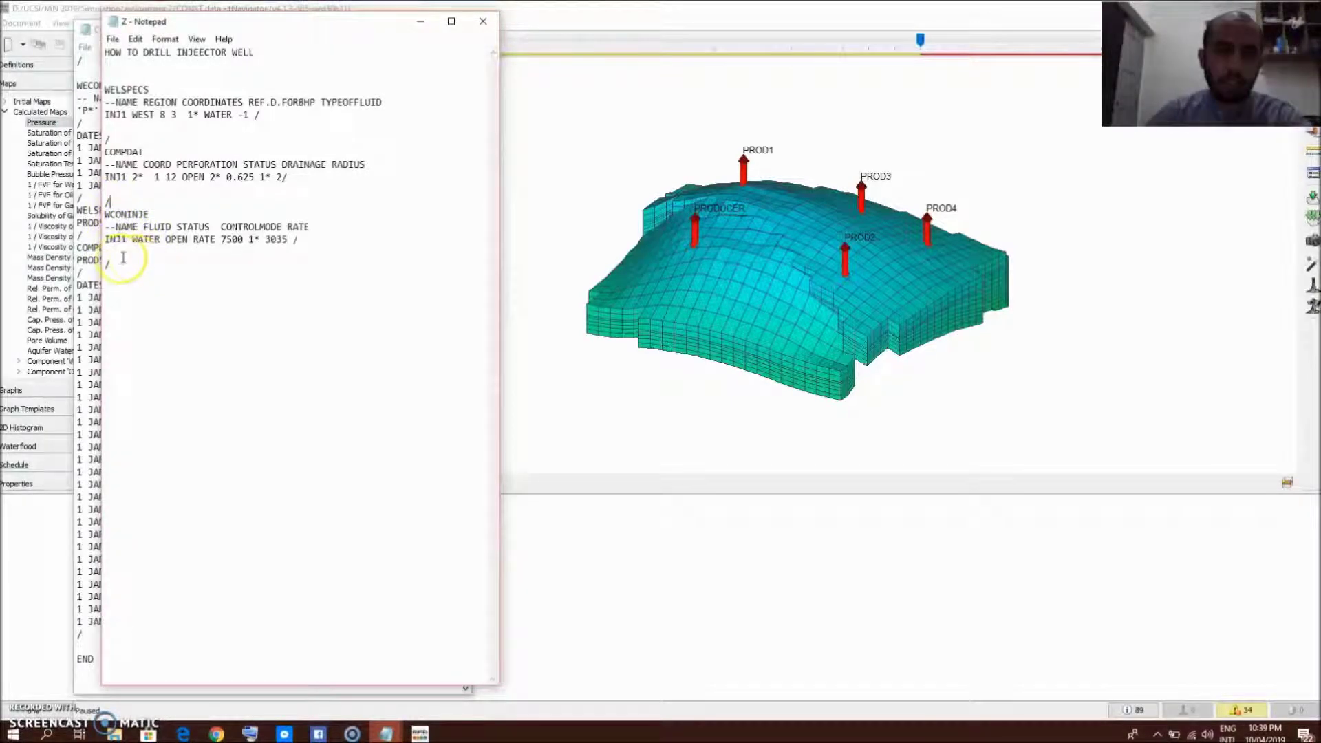
Step: Copy the INJ1 WELSPECS, COMPDAT and WCONINJE lines from the notes, then minimize them
{"action": "left_click_drag", "start_coordinate": [127, 270], "coordinate": [108, 91]}
{"action": "right_click", "coordinate": [107, 90]}
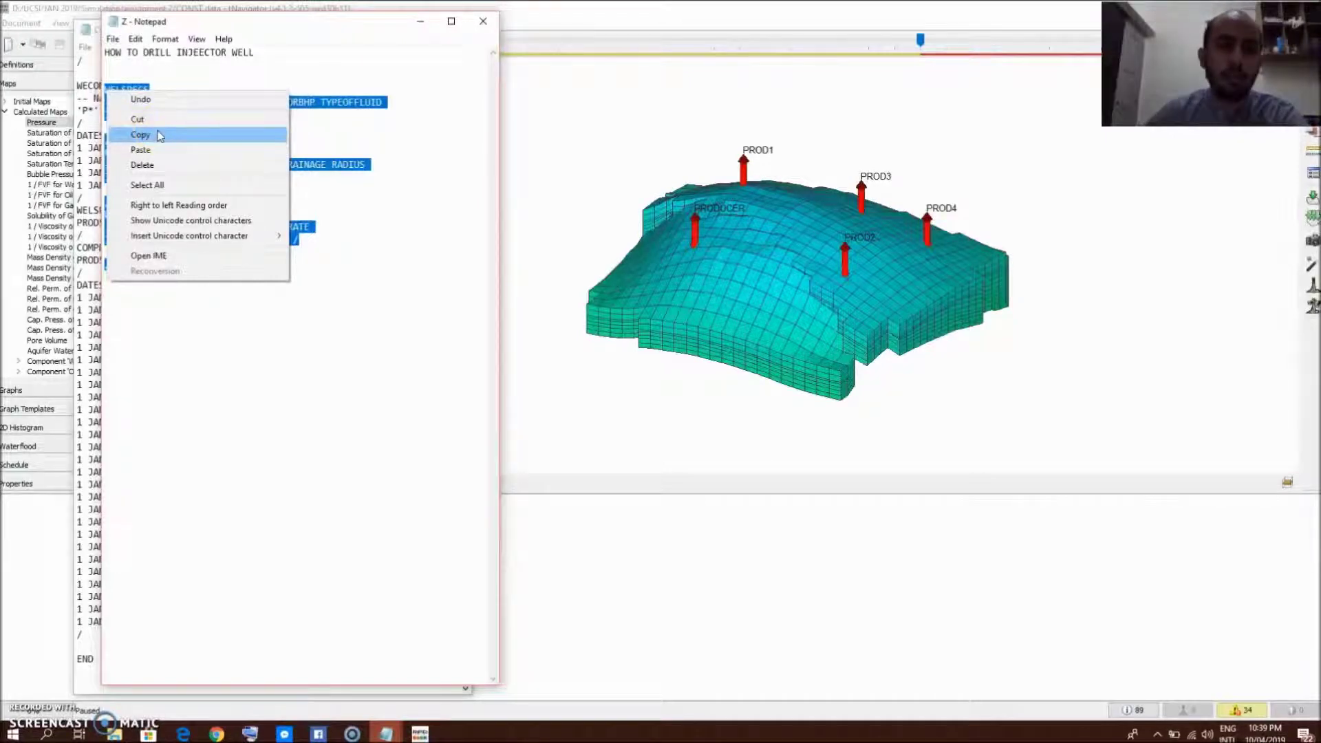
{"action": "left_click", "coordinate": [141, 135]}
{"action": "left_click", "coordinate": [421, 21]}
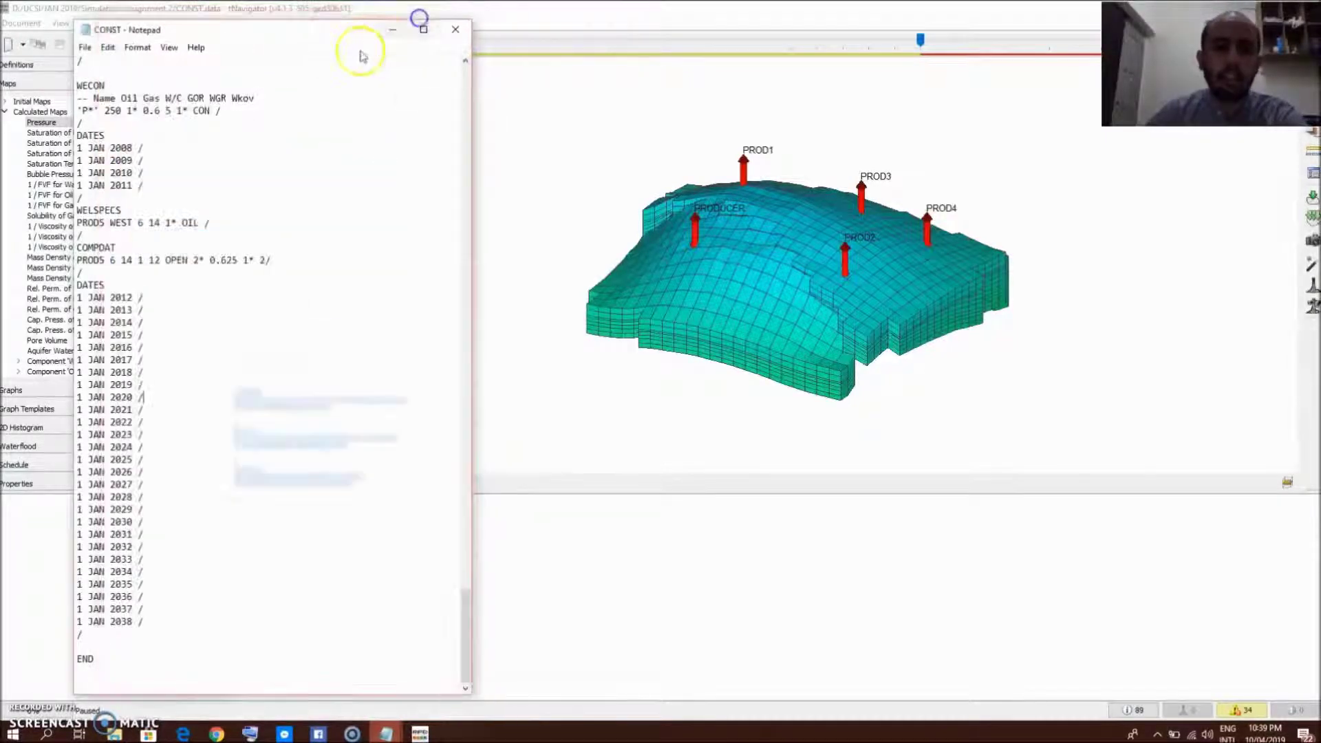
Step: After '1 JAN 2020 /', add a '/' line and paste the INJ1 well block below it
{"action": "scroll", "coordinate": [165, 387], "scroll_direction": "up", "scroll_amount": 3}
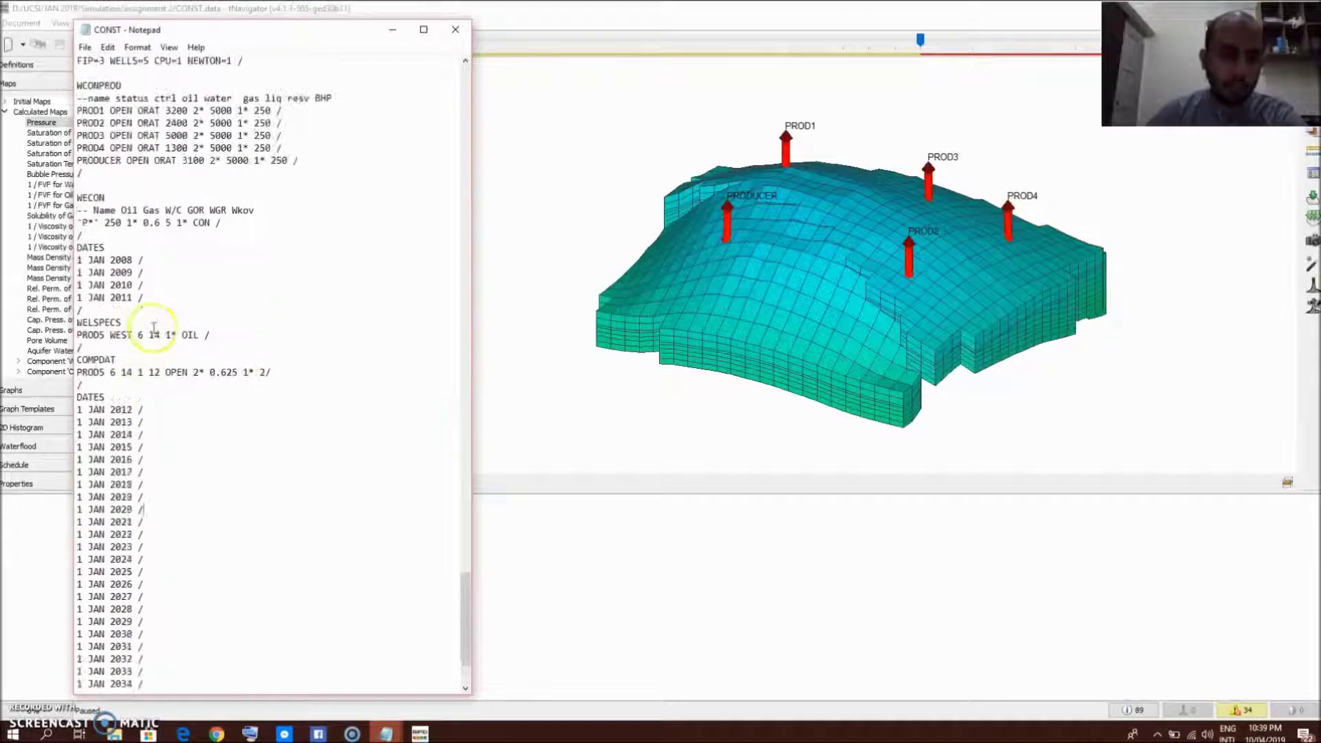
{"action": "scroll", "coordinate": [165, 386], "scroll_direction": "down", "scroll_amount": 1}
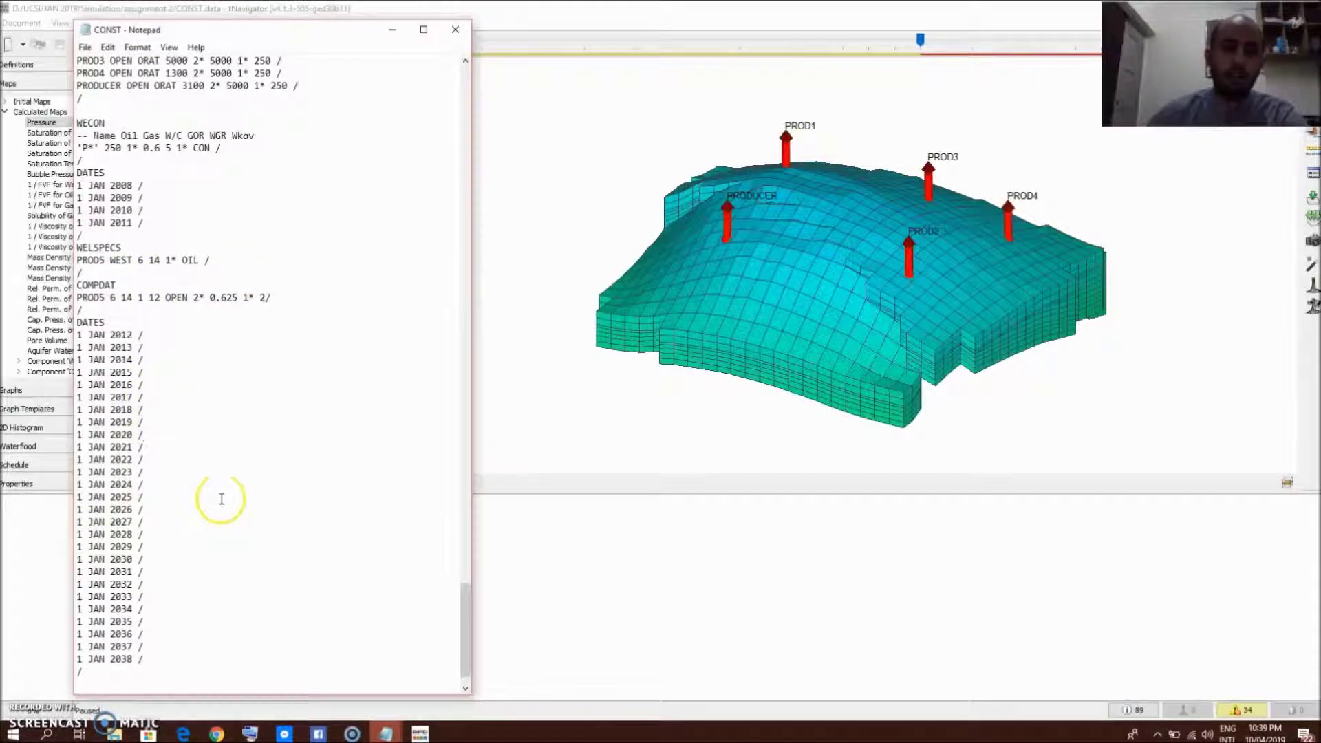
{"action": "left_click", "coordinate": [147, 434]}
{"action": "key", "text": "Return"}
{"action": "type", "text": "/"}
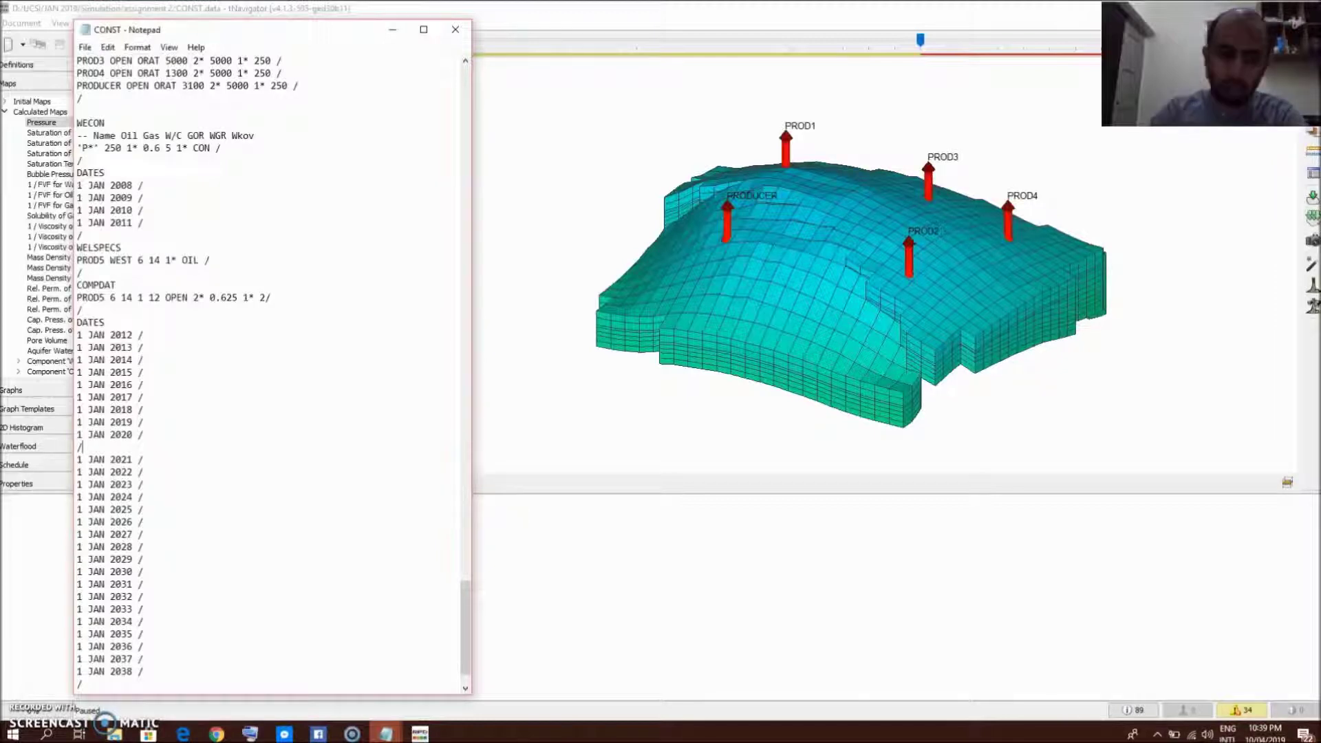
{"action": "key", "text": "Return"}
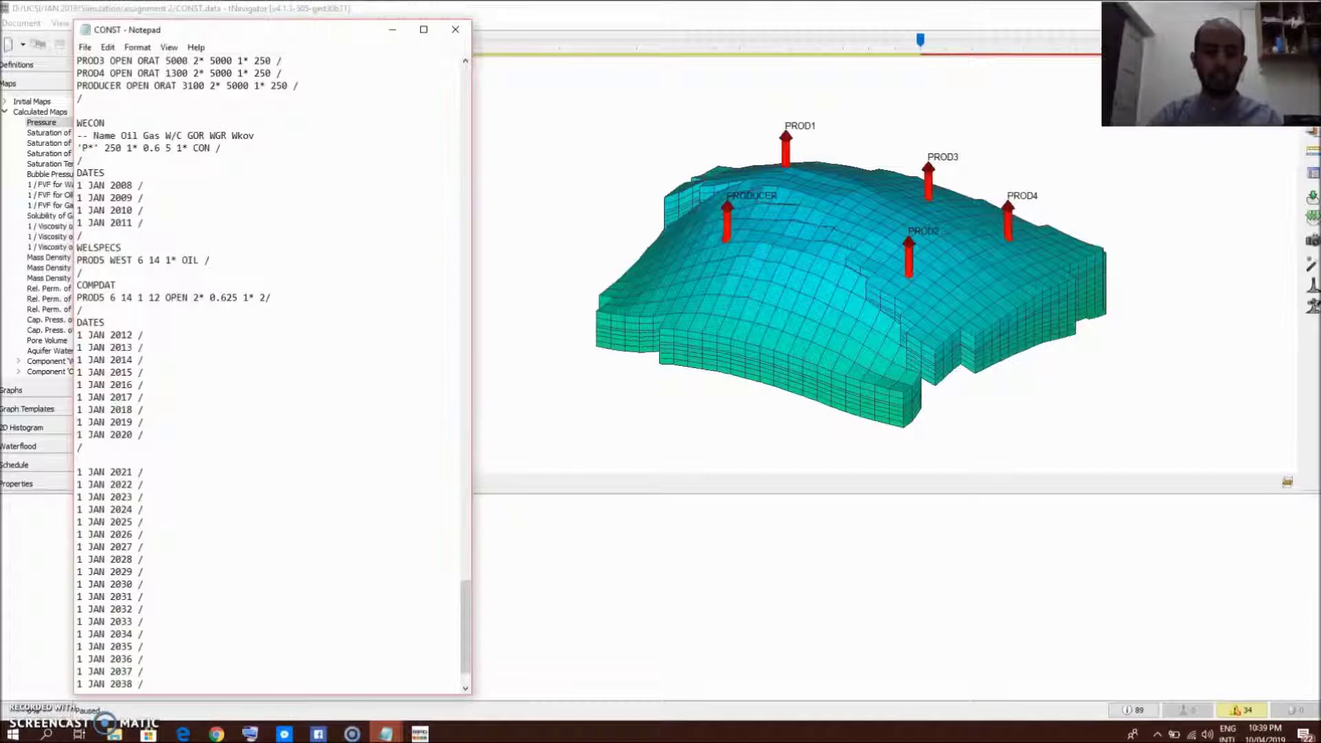
{"action": "key", "text": "ctrl+v"}
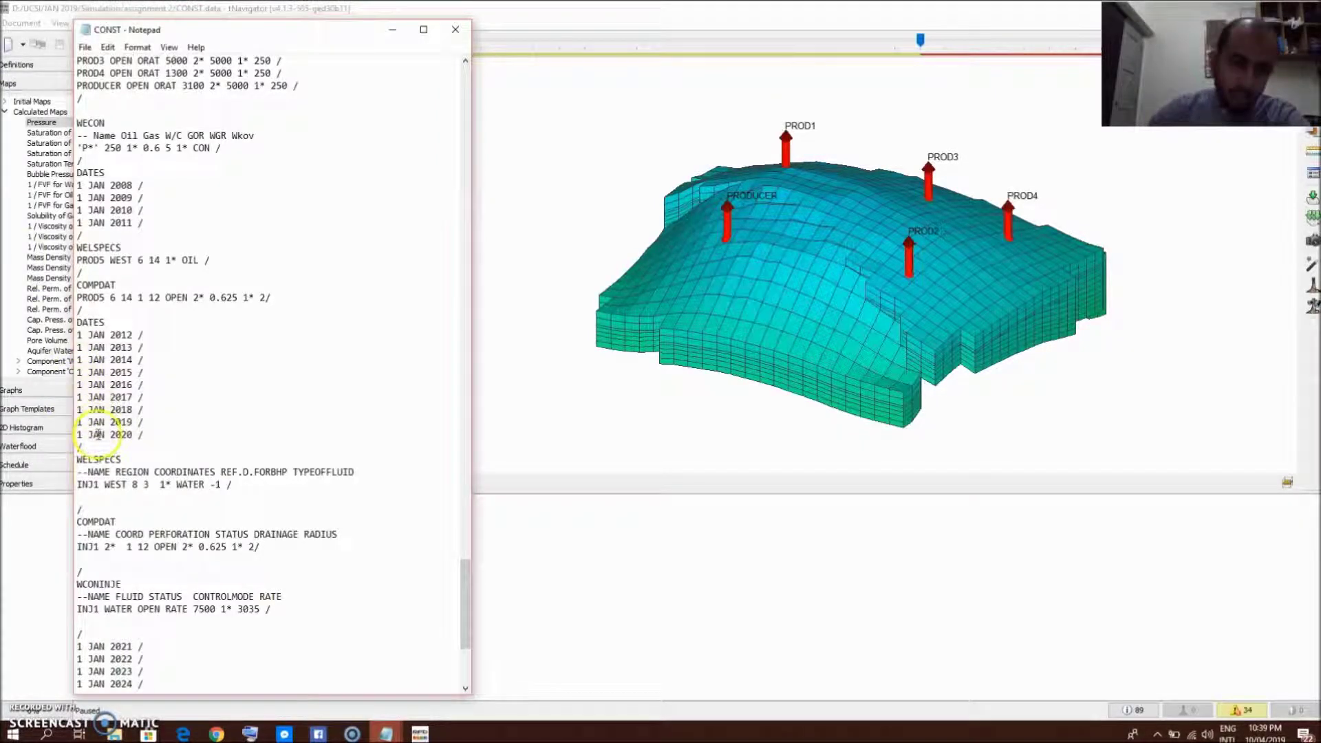
{"action": "scroll", "coordinate": [99, 435], "scroll_direction": "down", "scroll_amount": 2}
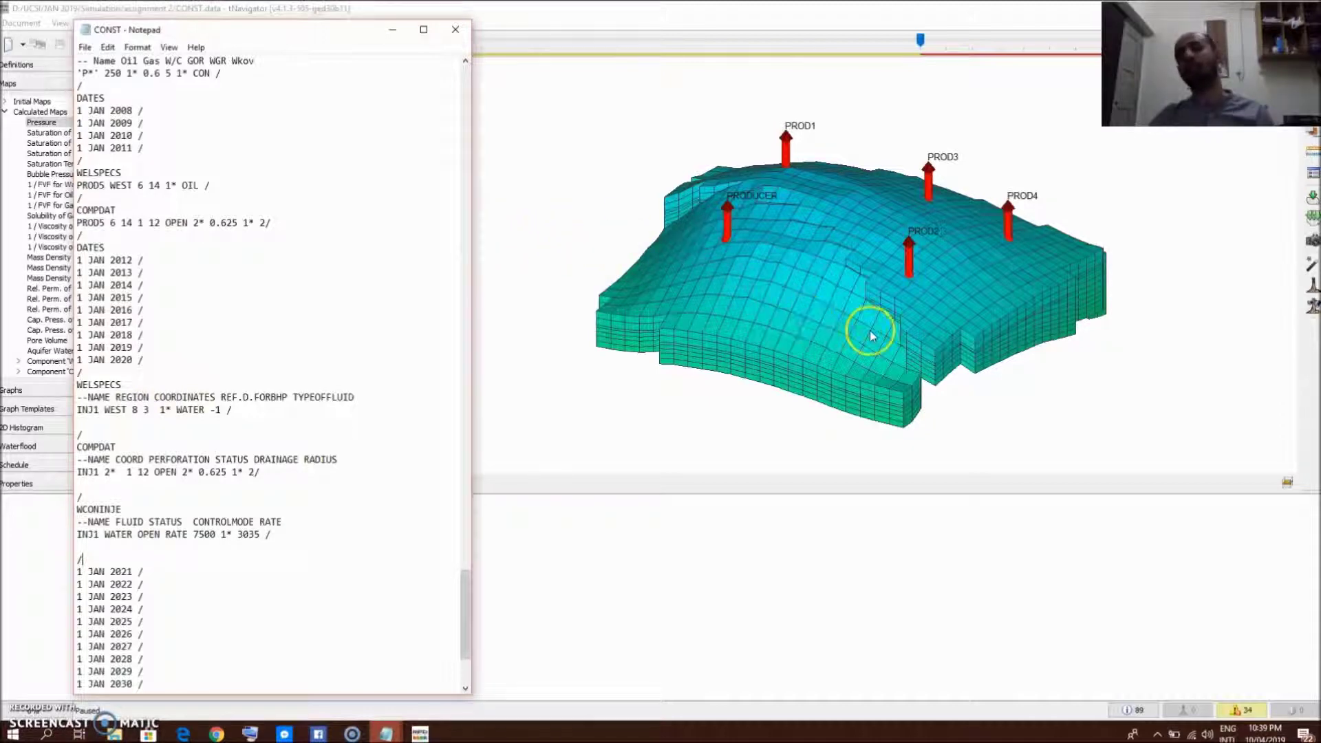
Step: Select grid cell [3, 16, 1] at about 1086 psia and zoom the model in around it
{"action": "left_click_drag", "start_coordinate": [834, 248], "coordinate": [845, 288]}
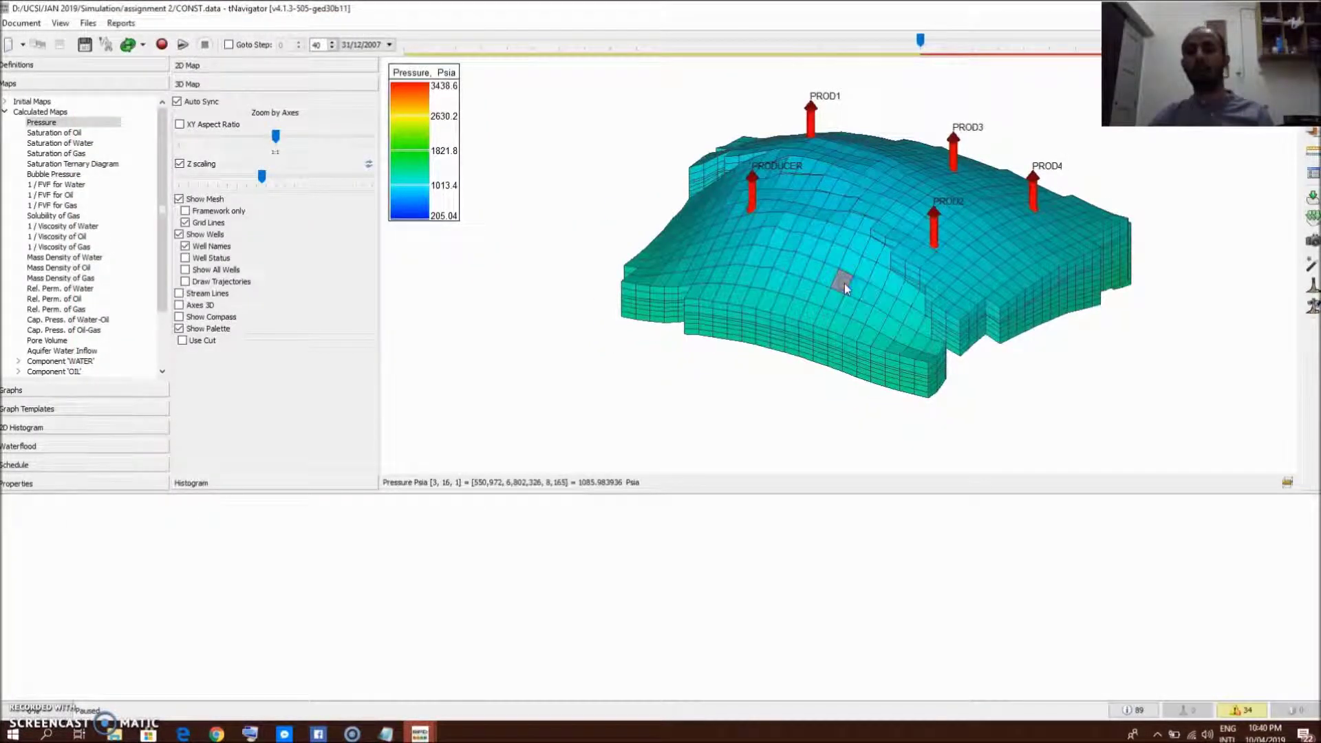
{"action": "left_click", "coordinate": [833, 283]}
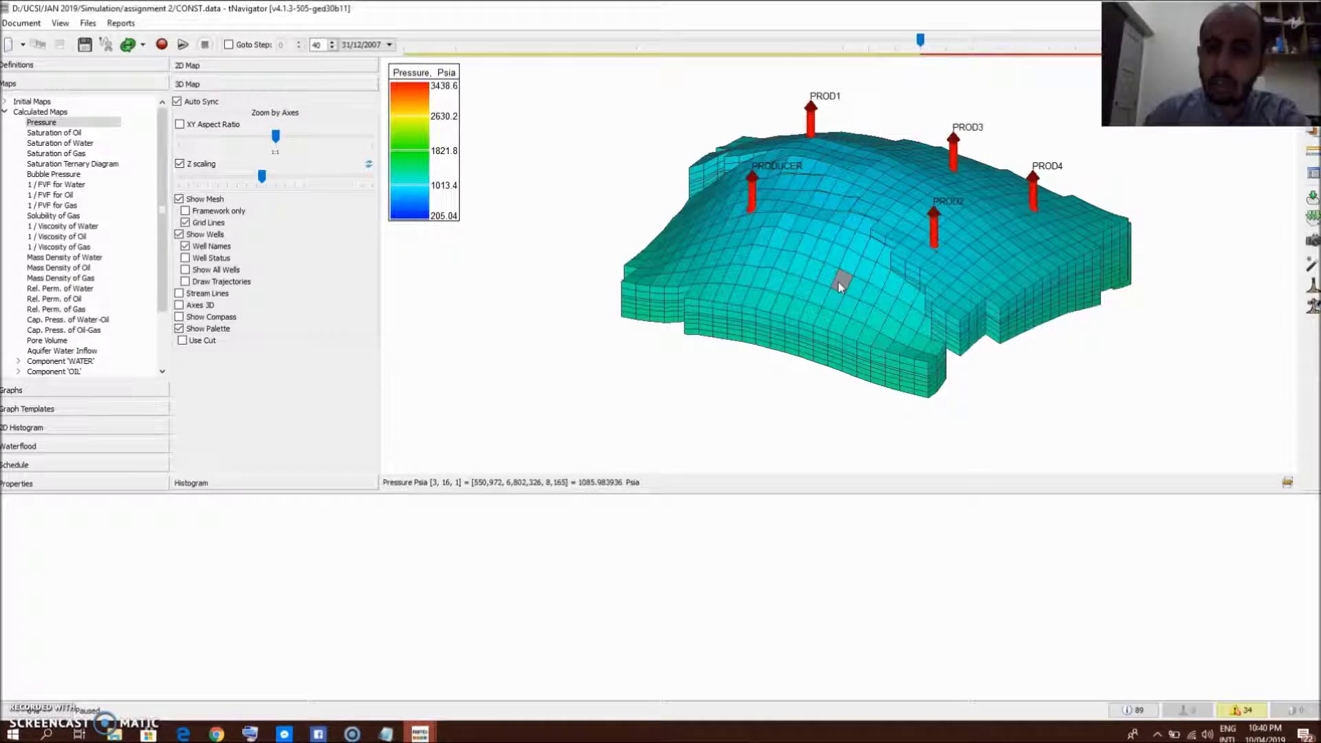
{"action": "scroll", "coordinate": [838, 282], "scroll_direction": "up", "scroll_amount": 1}
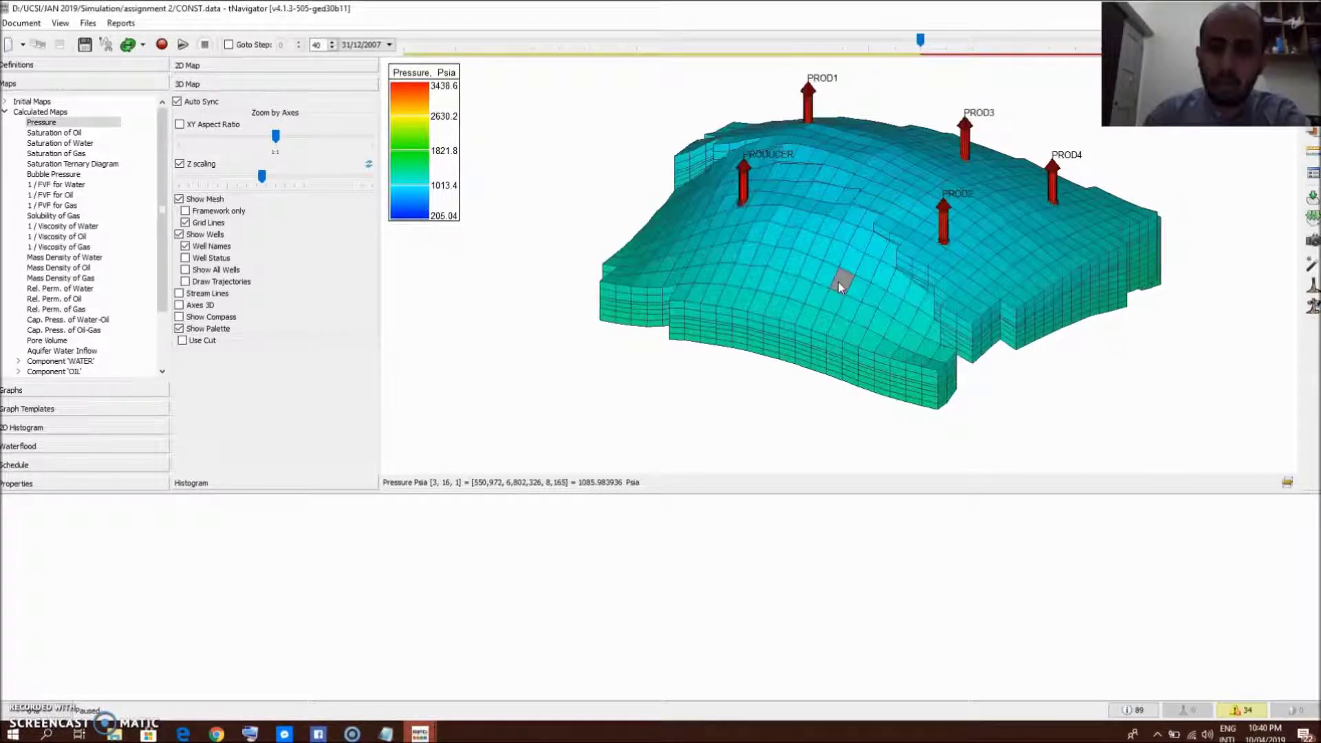
{"action": "left_click", "coordinate": [838, 282]}
{"action": "scroll", "coordinate": [840, 284], "scroll_direction": "up", "scroll_amount": 1}
{"action": "left_click", "coordinate": [469, 506]}
{"action": "scroll", "coordinate": [784, 294], "scroll_direction": "up", "scroll_amount": 1}
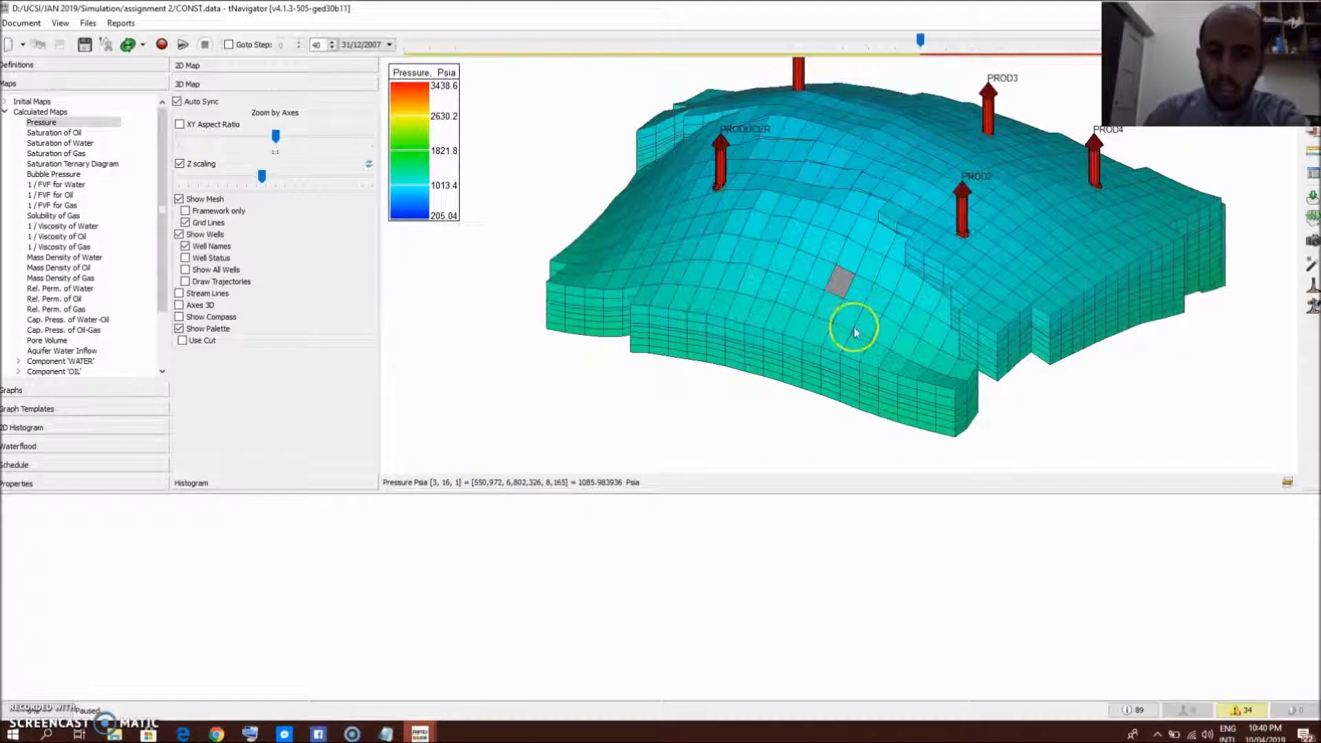
{"action": "scroll", "coordinate": [853, 320], "scroll_direction": "up", "scroll_amount": 1}
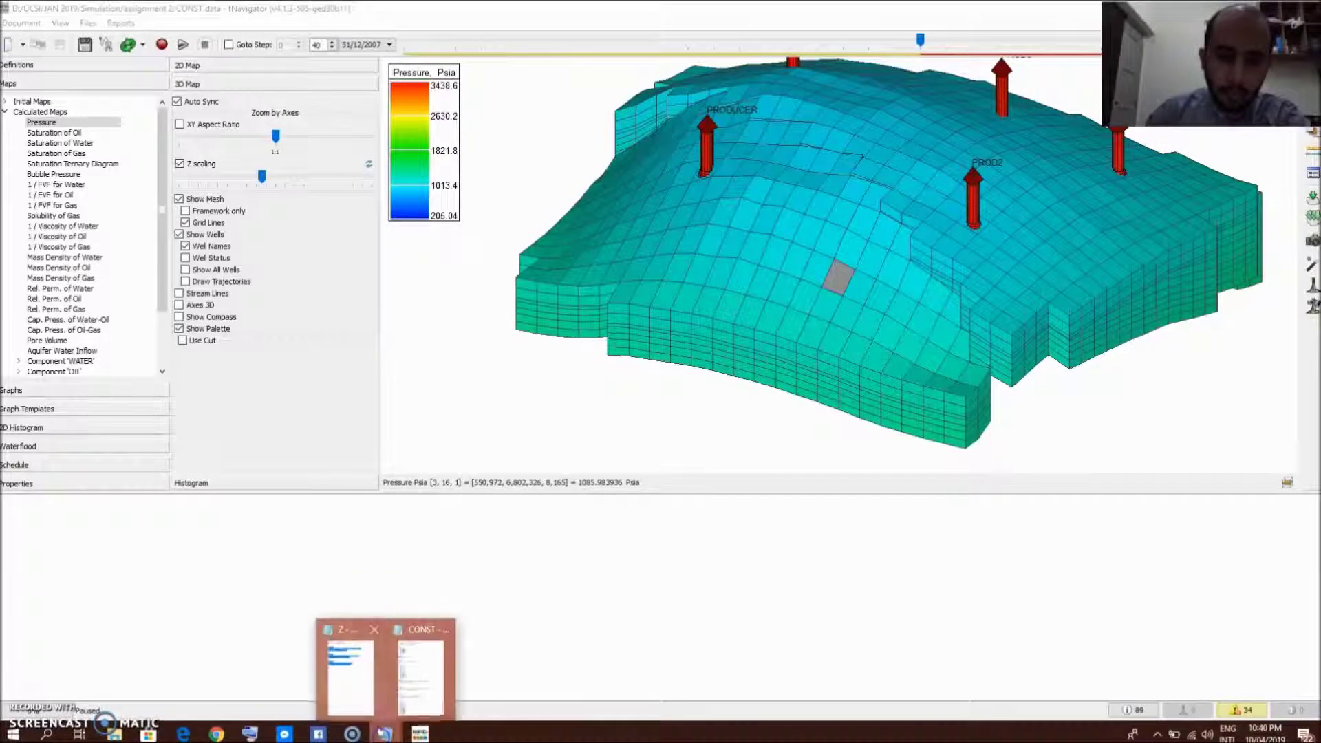
{"action": "left_click", "coordinate": [426, 682]}
Step: Edit INJ1's WELSPECS line so its grid location reads WEST 3 13
{"action": "scroll", "coordinate": [96, 454], "scroll_direction": "down", "scroll_amount": 3}
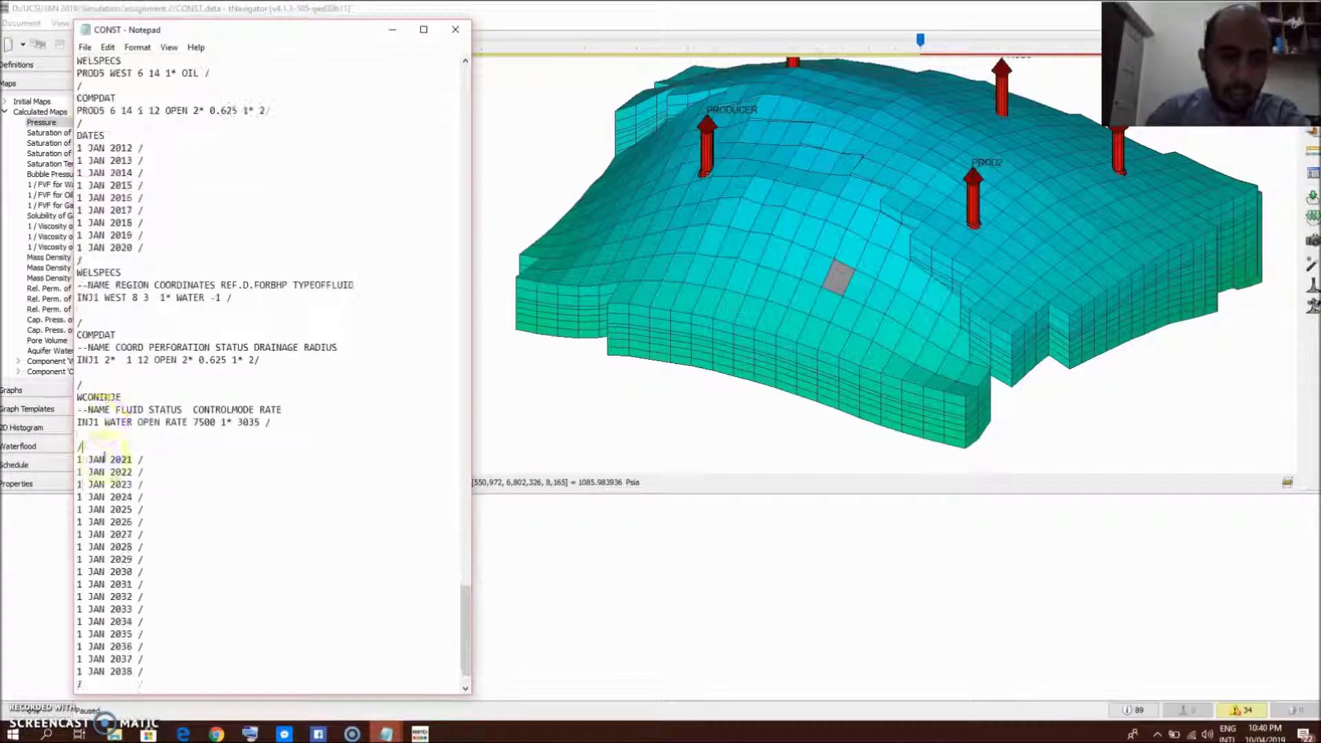
{"action": "left_click", "coordinate": [138, 298]}
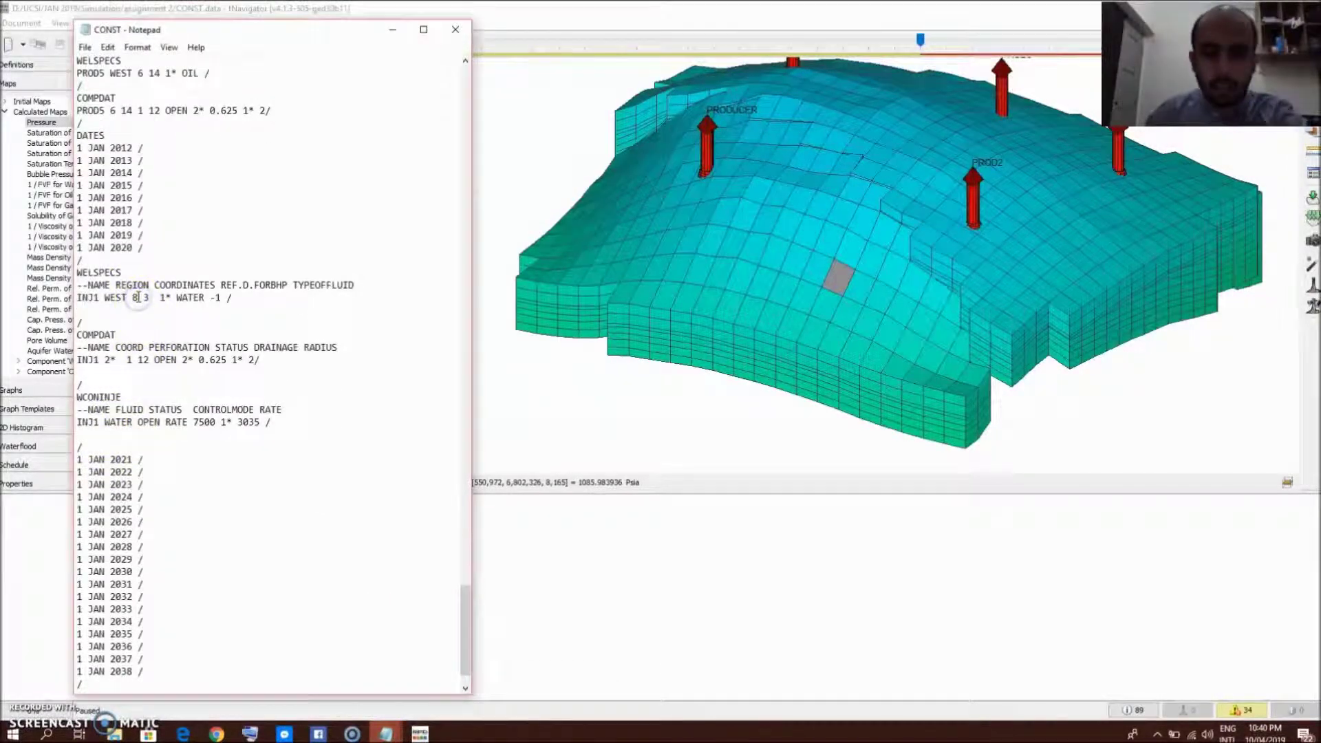
{"action": "key", "text": "BackSpace"}
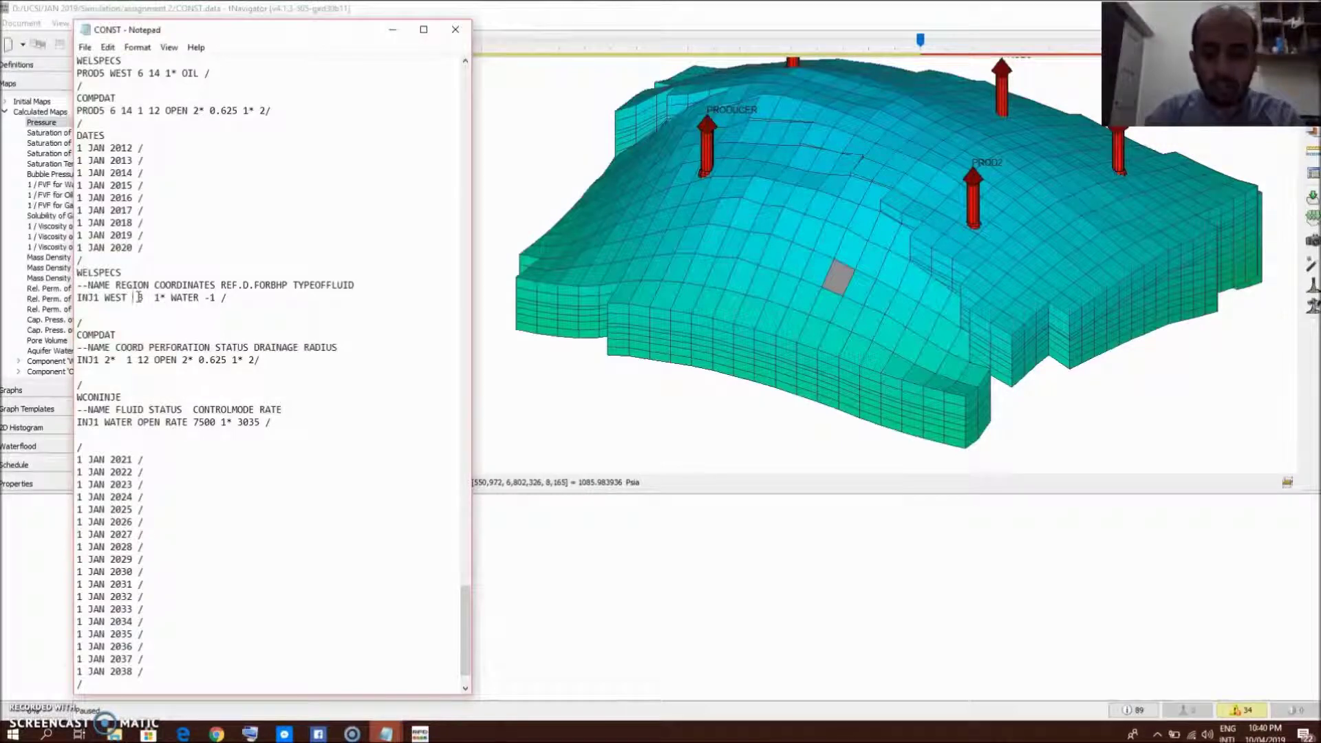
{"action": "type", "text": "6 "}
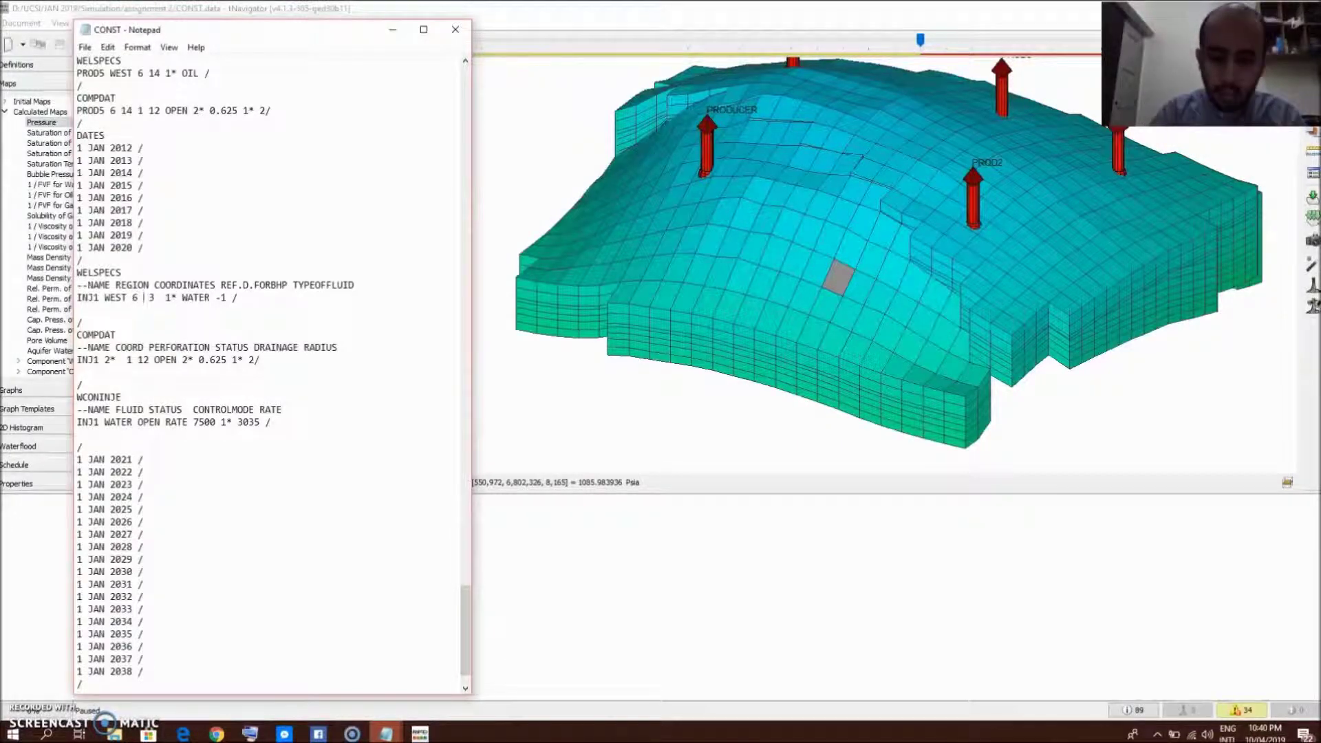
{"action": "type", "text": "13"}
{"action": "key", "text": "Delete"}
{"action": "key", "text": "Delete"}
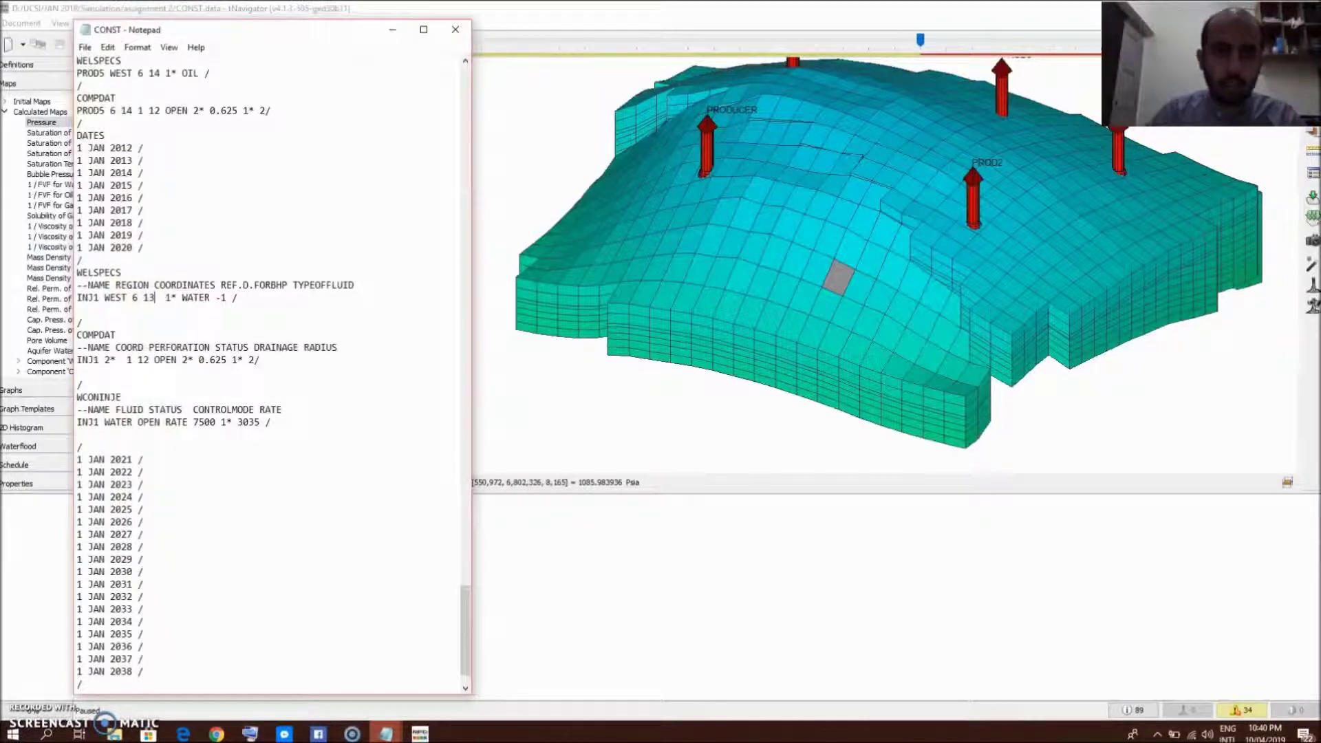
{"action": "left_click_drag", "start_coordinate": [296, 36], "coordinate": [263, 35]}
{"action": "left_click", "coordinate": [108, 295]}
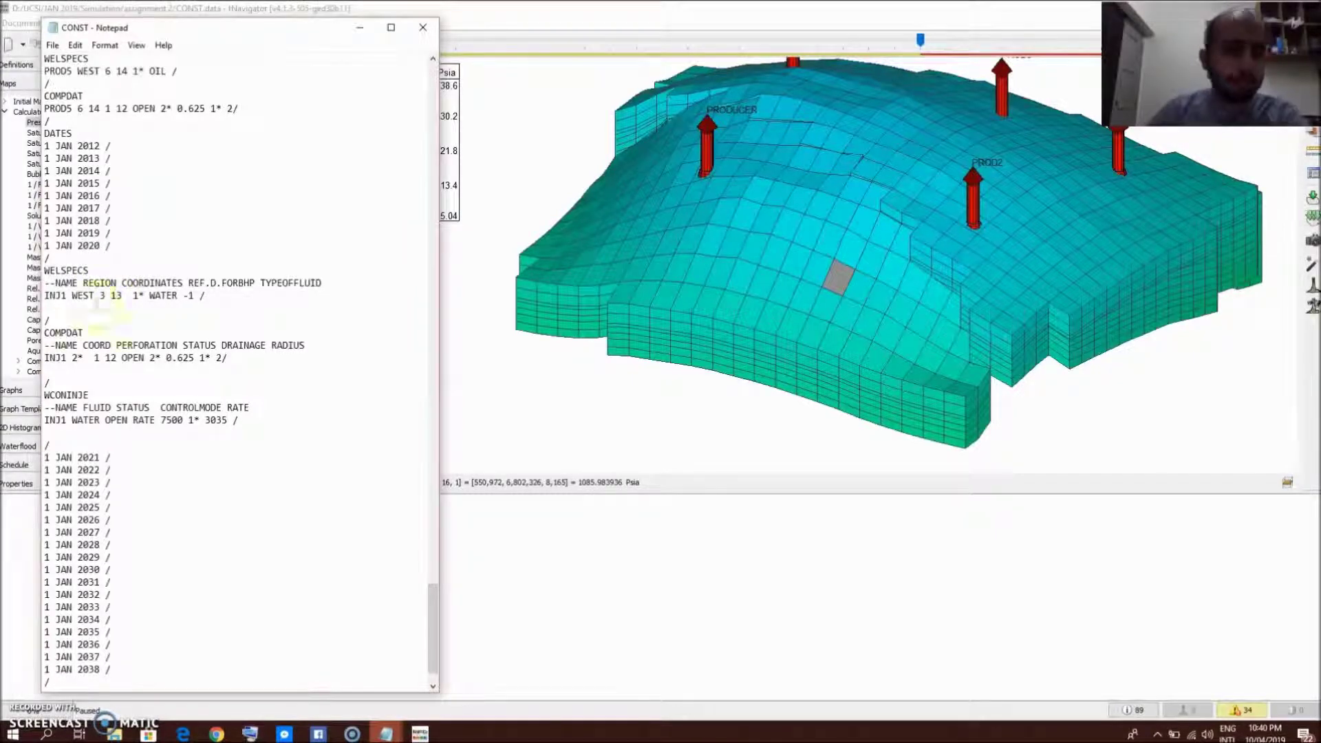
{"action": "left_click", "coordinate": [165, 298]}
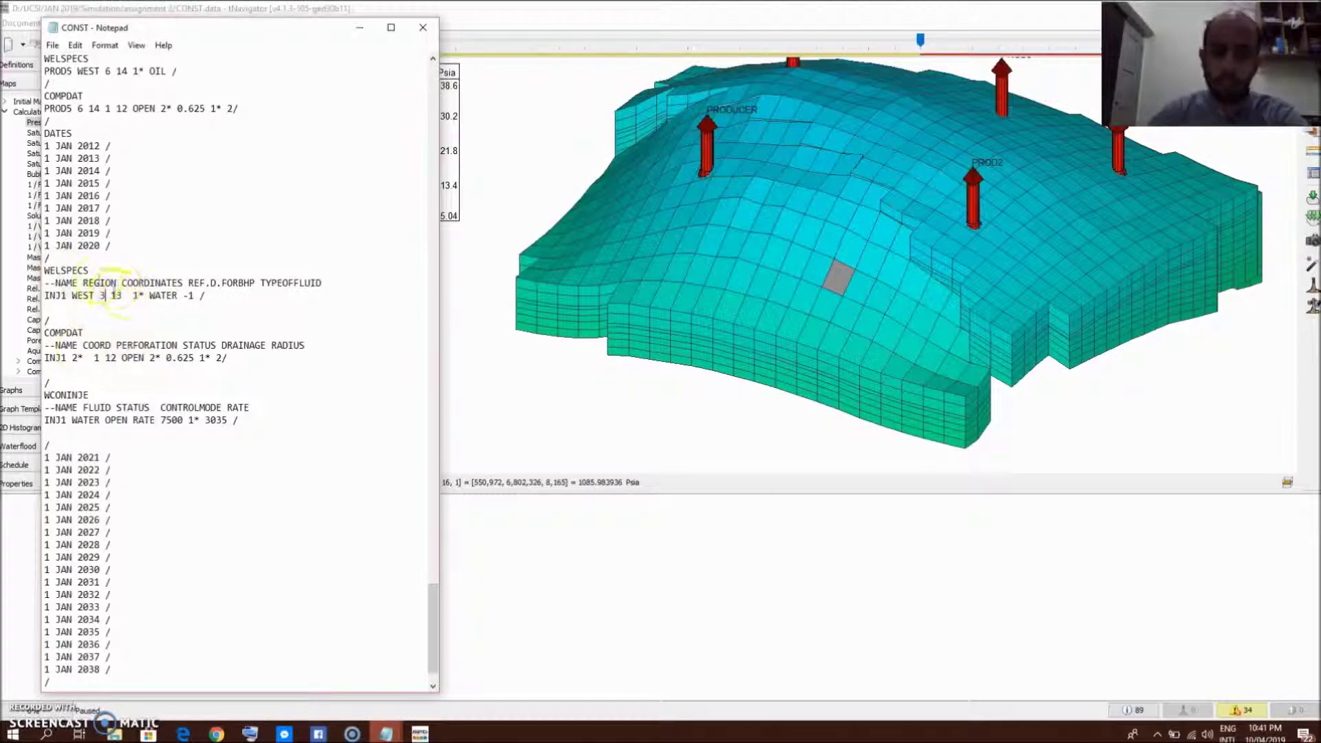
Step: Insert a DATES keyword on a new line above the 2021–2038 dates
{"action": "left_click", "coordinate": [105, 296]}
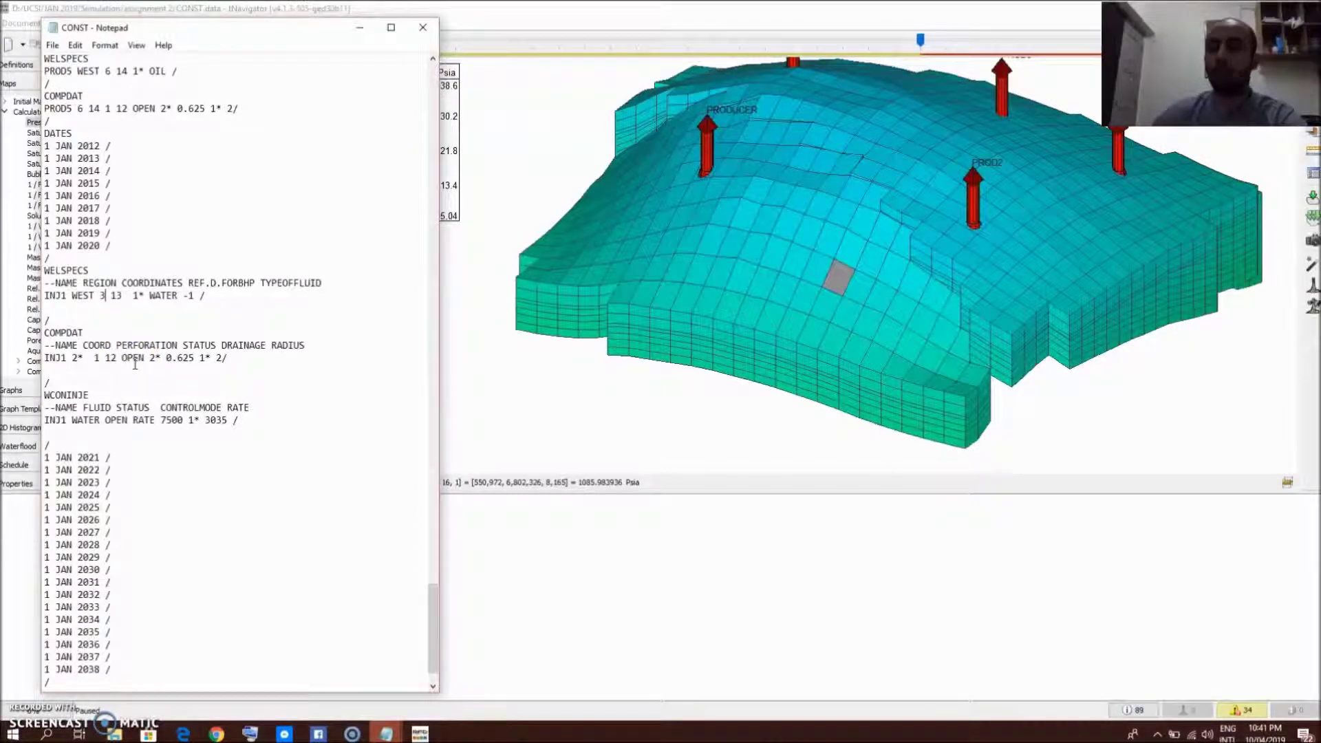
{"action": "scroll", "coordinate": [103, 375], "scroll_direction": "down", "scroll_amount": 2}
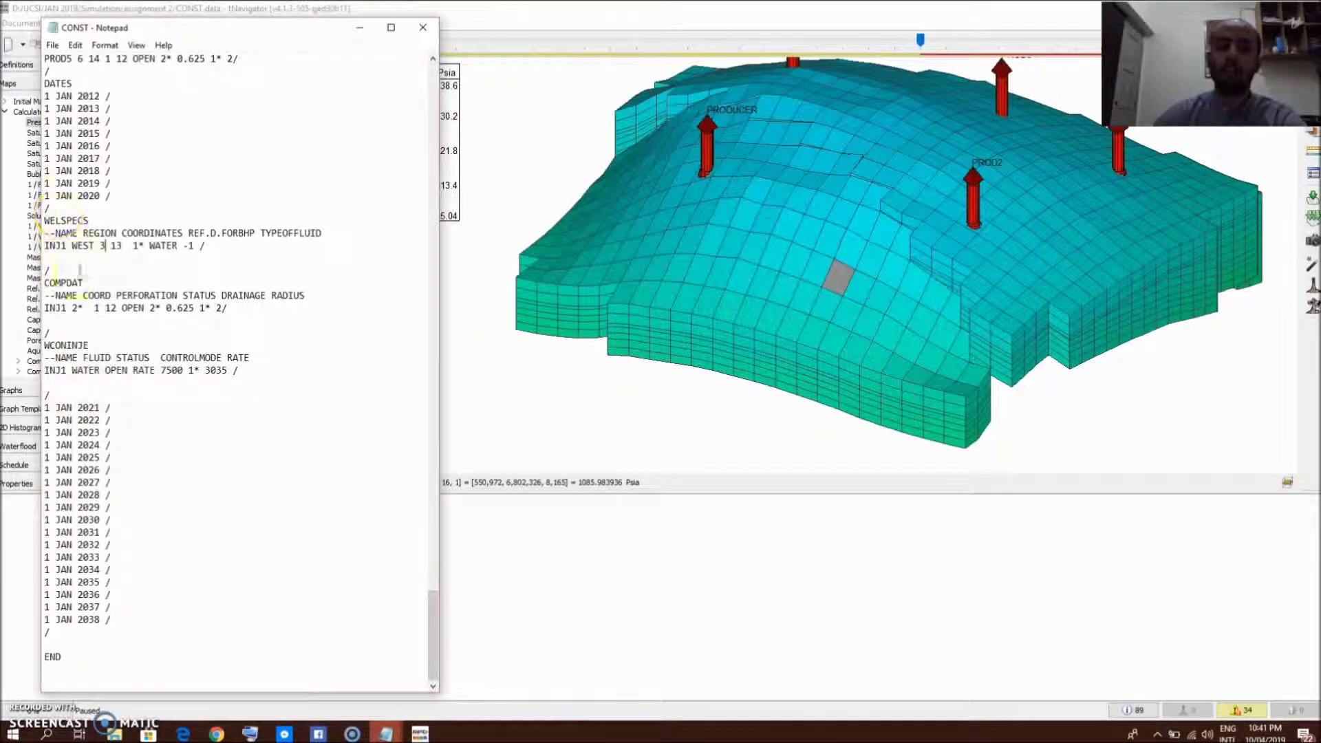
{"action": "key", "text": "Return"}
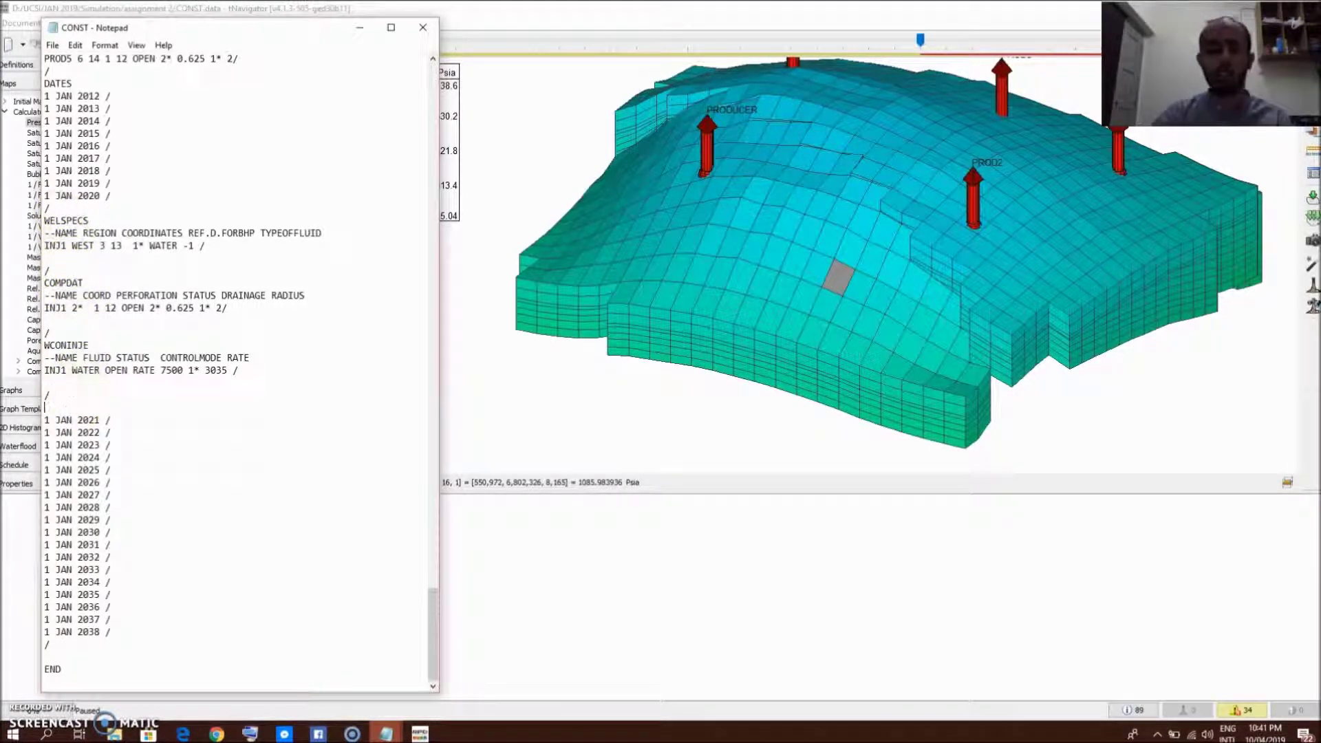
{"action": "key", "text": "Return"}
{"action": "type", "text": "DA"}
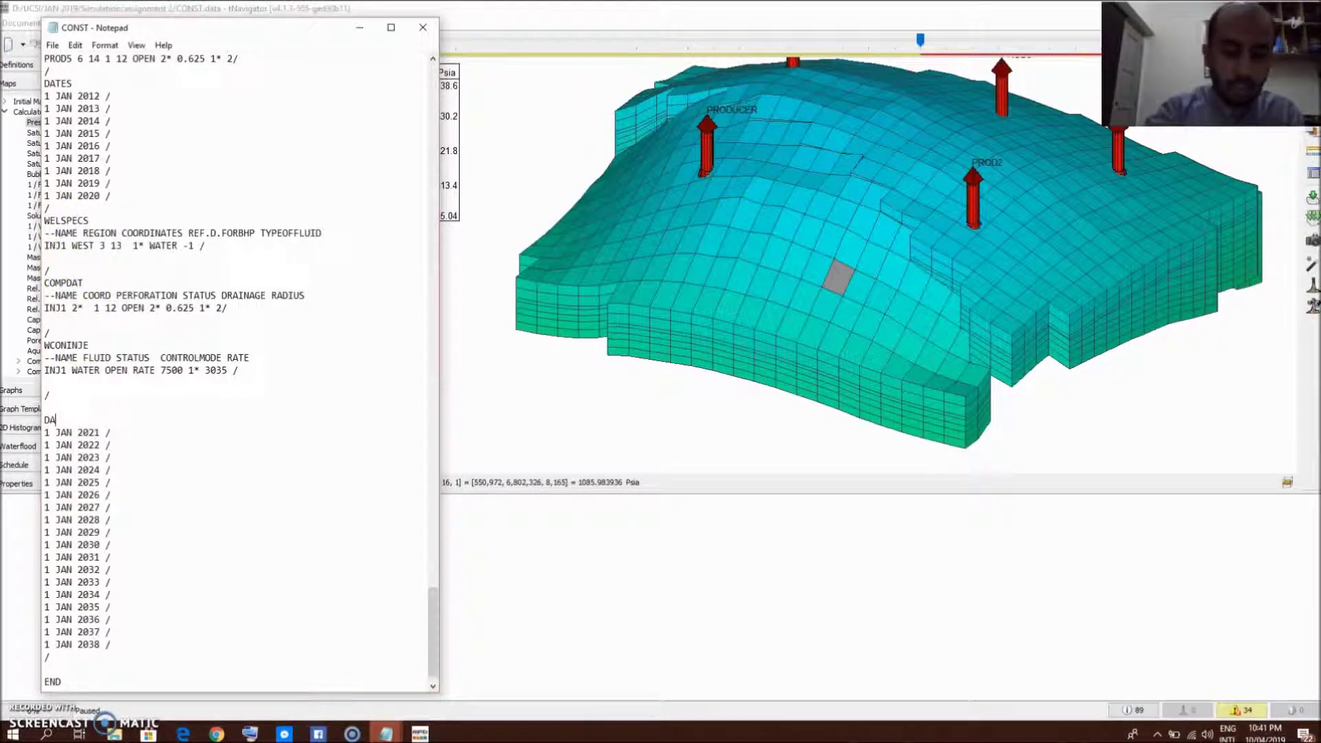
{"action": "type", "text": "TES"}
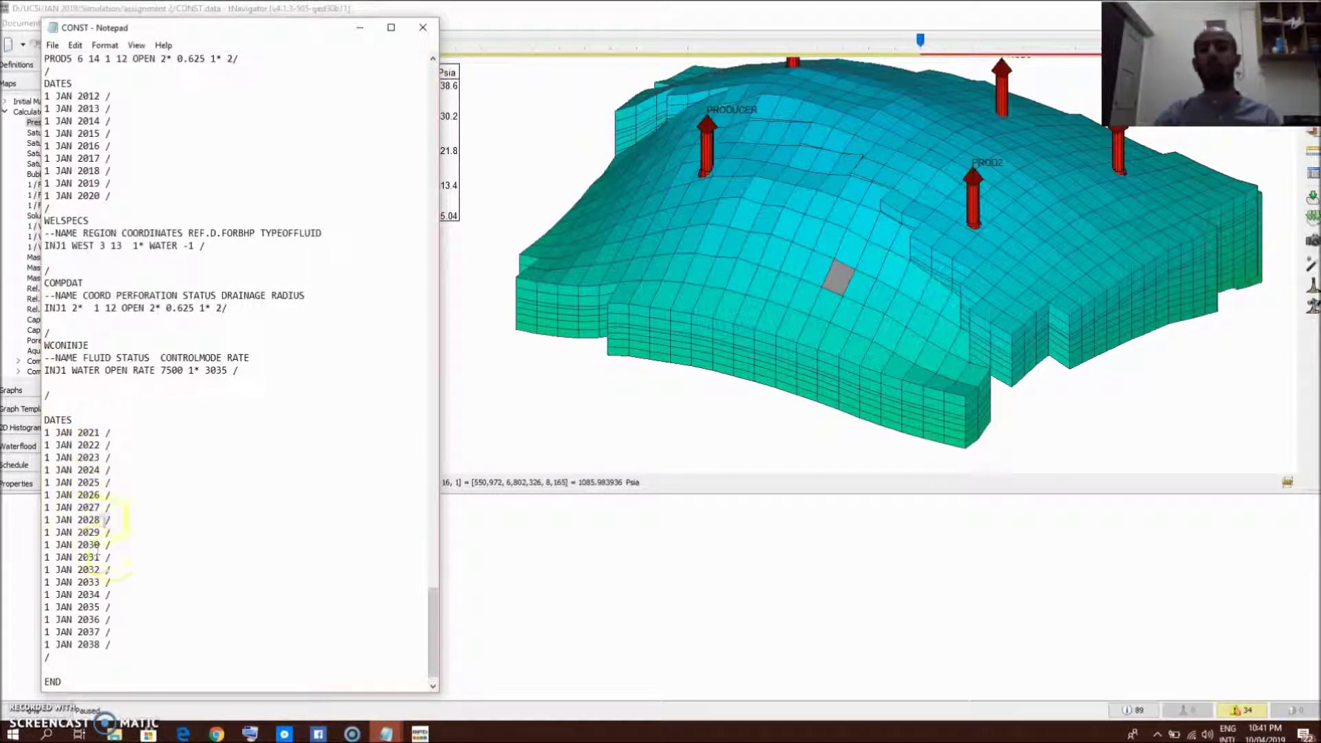
Step: Save CONST.data and minimize Notepad to return to tNavigator
{"action": "left_click", "coordinate": [53, 46]}
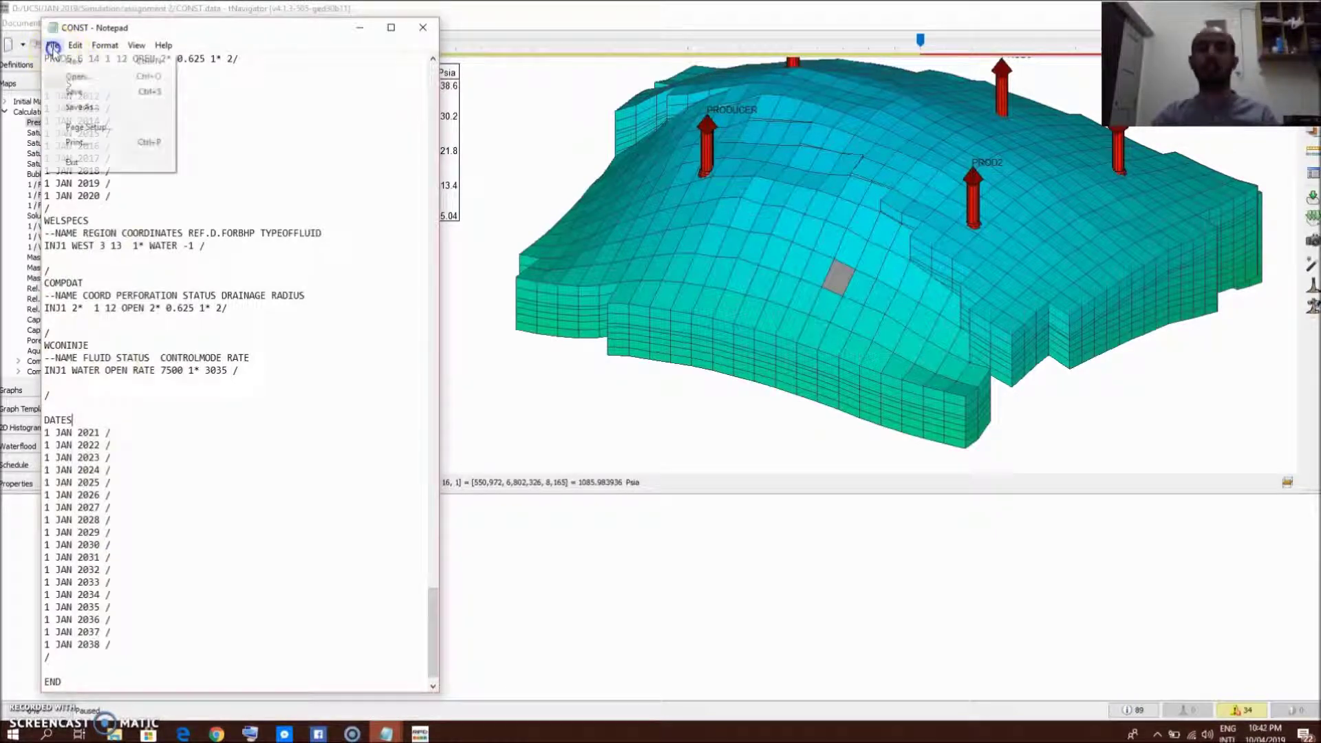
{"action": "left_click", "coordinate": [66, 90]}
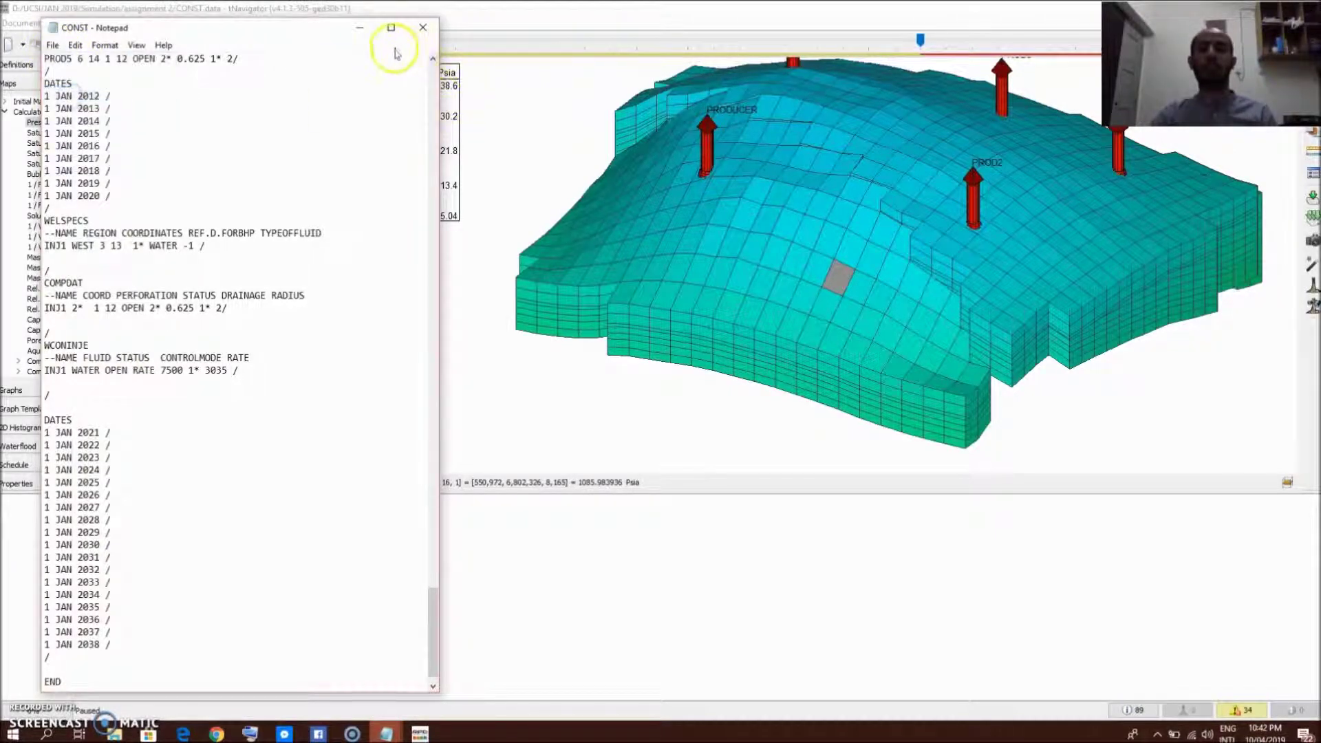
{"action": "left_click", "coordinate": [359, 28]}
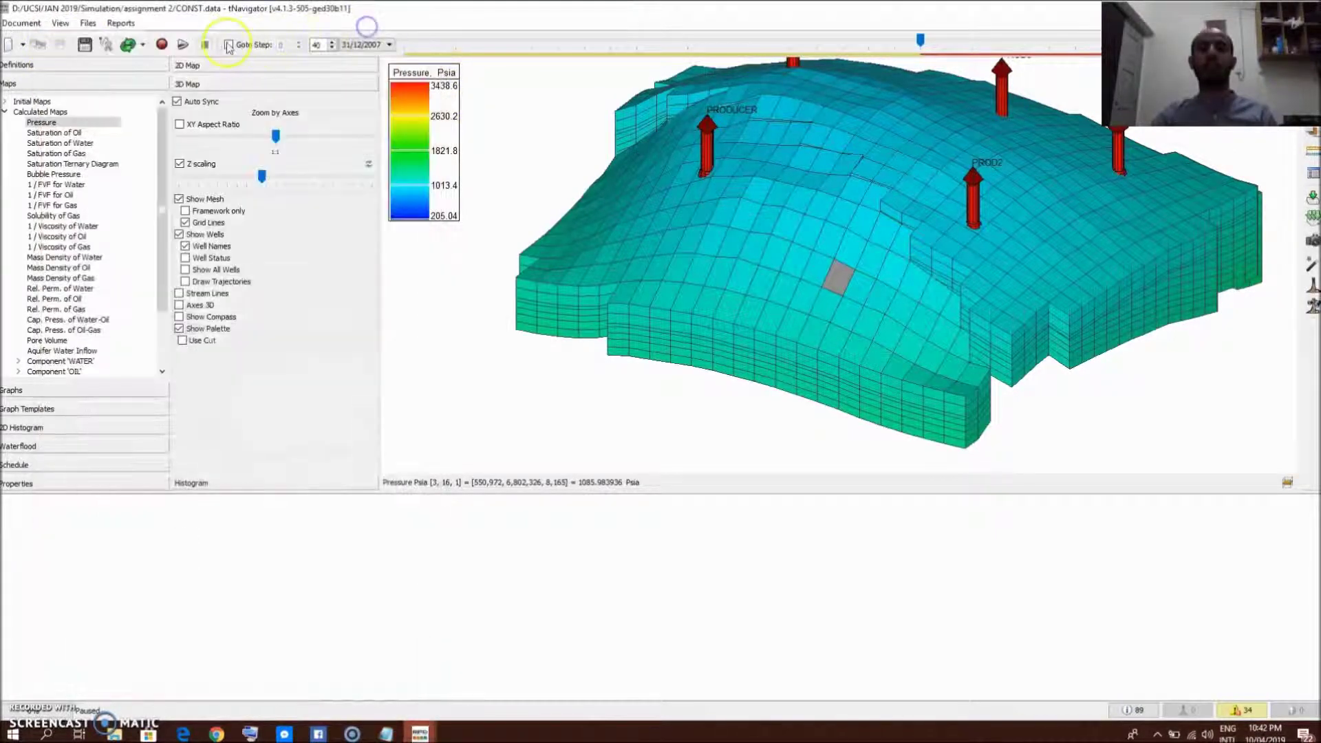
Step: Reload the model from the edited CONST.data and start the simulation run
{"action": "left_click", "coordinate": [142, 44]}
{"action": "left_click", "coordinate": [149, 65]}
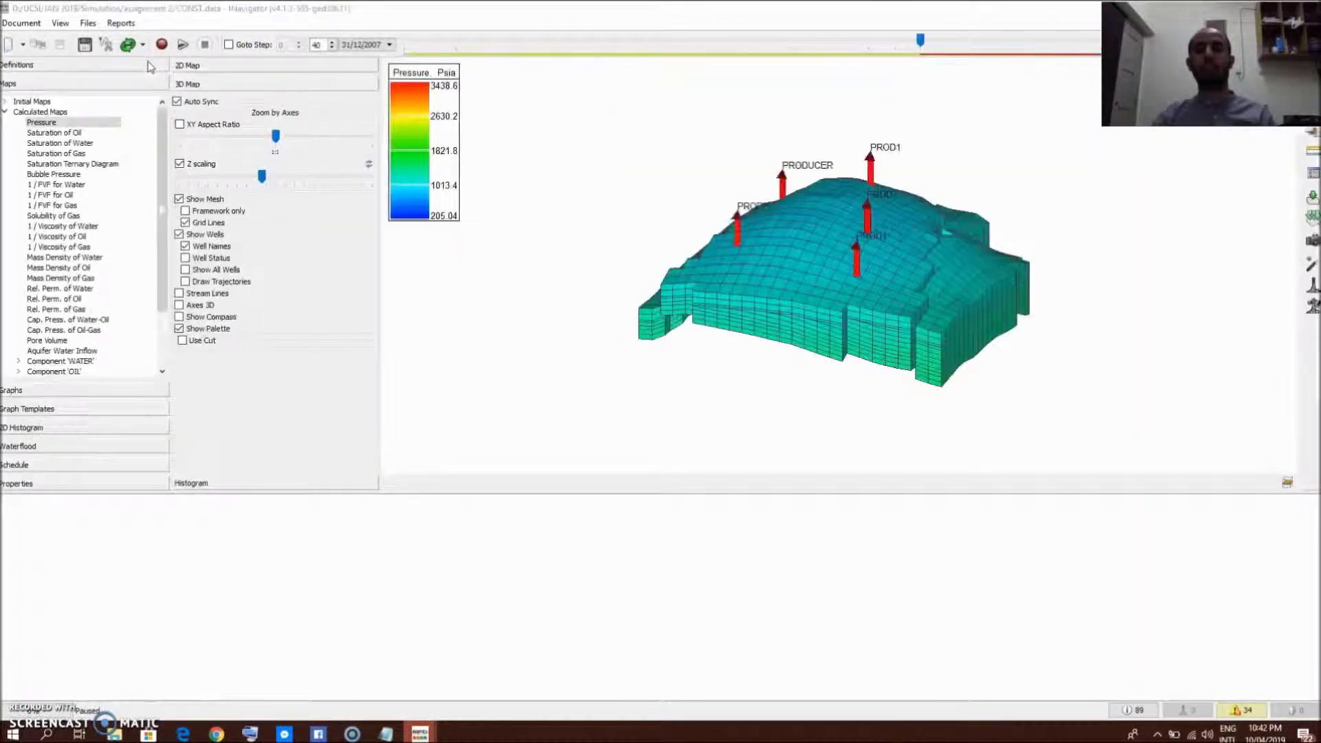
{"action": "left_click", "coordinate": [164, 43]}
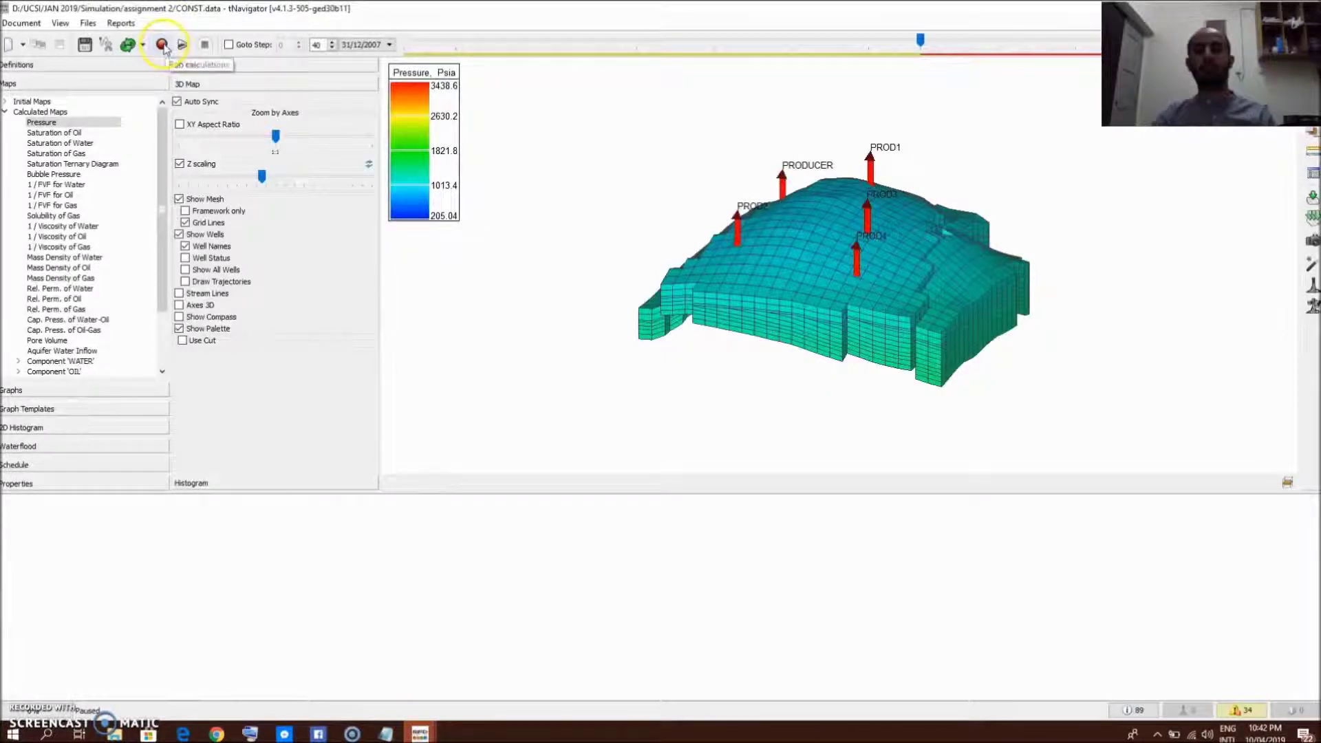
Step: Rotate, tilt and zoom the 3D pressure map to show all wells as the run finishes in 2038
{"action": "left_click_drag", "start_coordinate": [874, 227], "coordinate": [988, 257]}
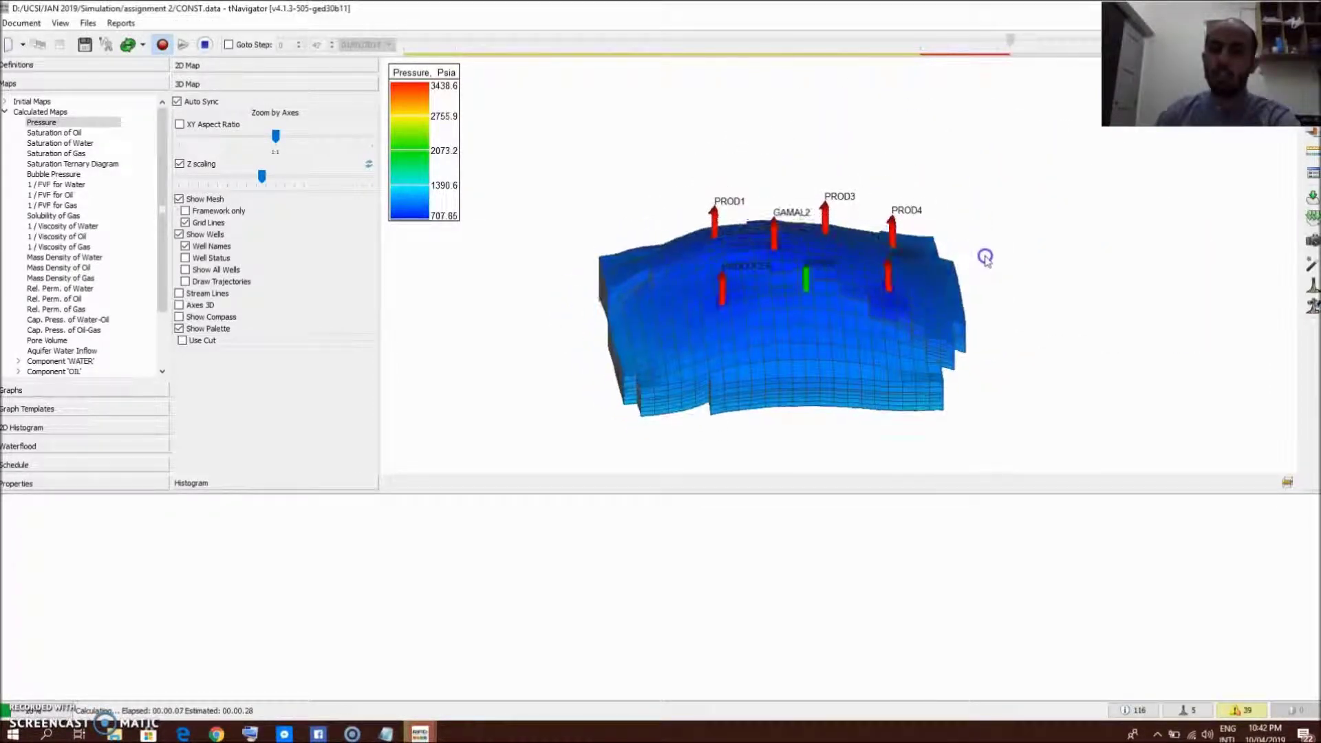
{"action": "left_click", "coordinate": [943, 266]}
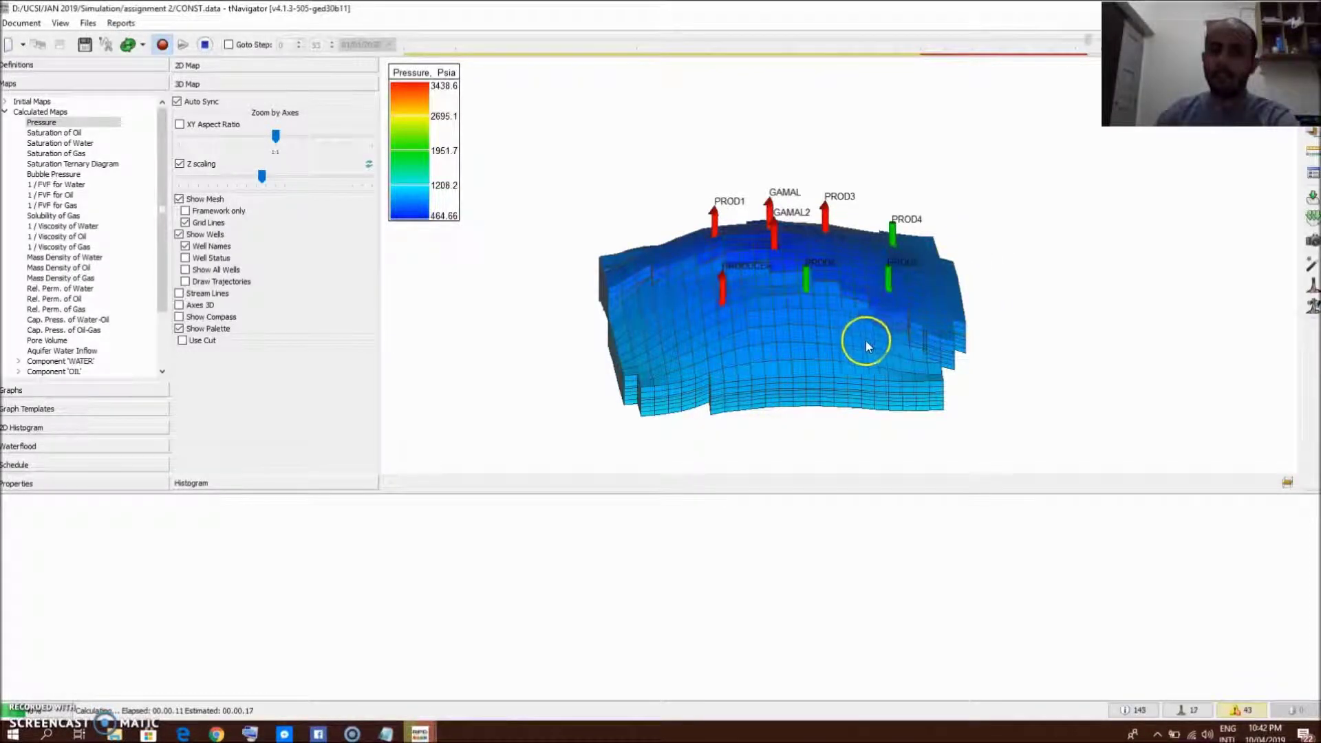
{"action": "left_click_drag", "start_coordinate": [823, 337], "coordinate": [776, 324]}
{"action": "left_click", "coordinate": [796, 342]}
{"action": "left_click", "coordinate": [534, 142]}
{"action": "left_click", "coordinate": [806, 330]}
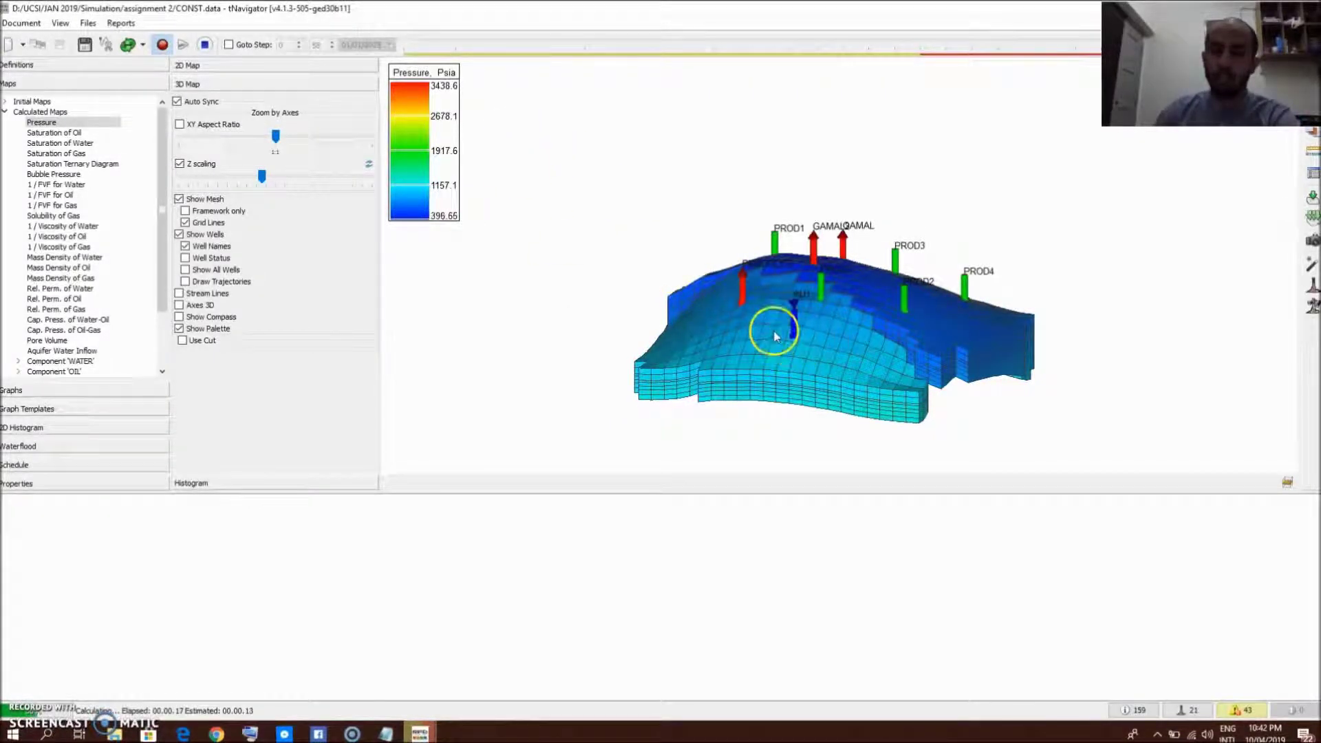
{"action": "scroll", "coordinate": [791, 334], "scroll_direction": "up", "scroll_amount": 2}
{"action": "scroll", "coordinate": [791, 335], "scroll_direction": "up", "scroll_amount": 5}
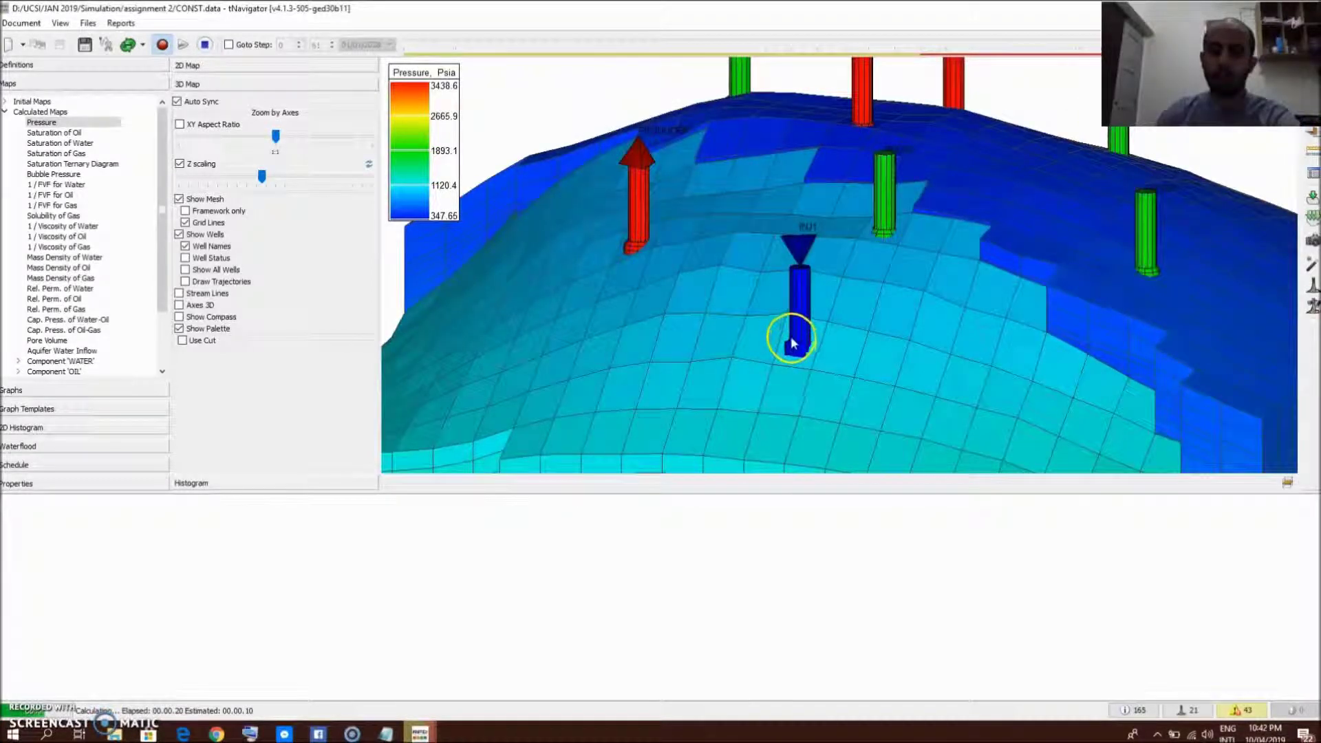
{"action": "scroll", "coordinate": [793, 342], "scroll_direction": "down", "scroll_amount": 7}
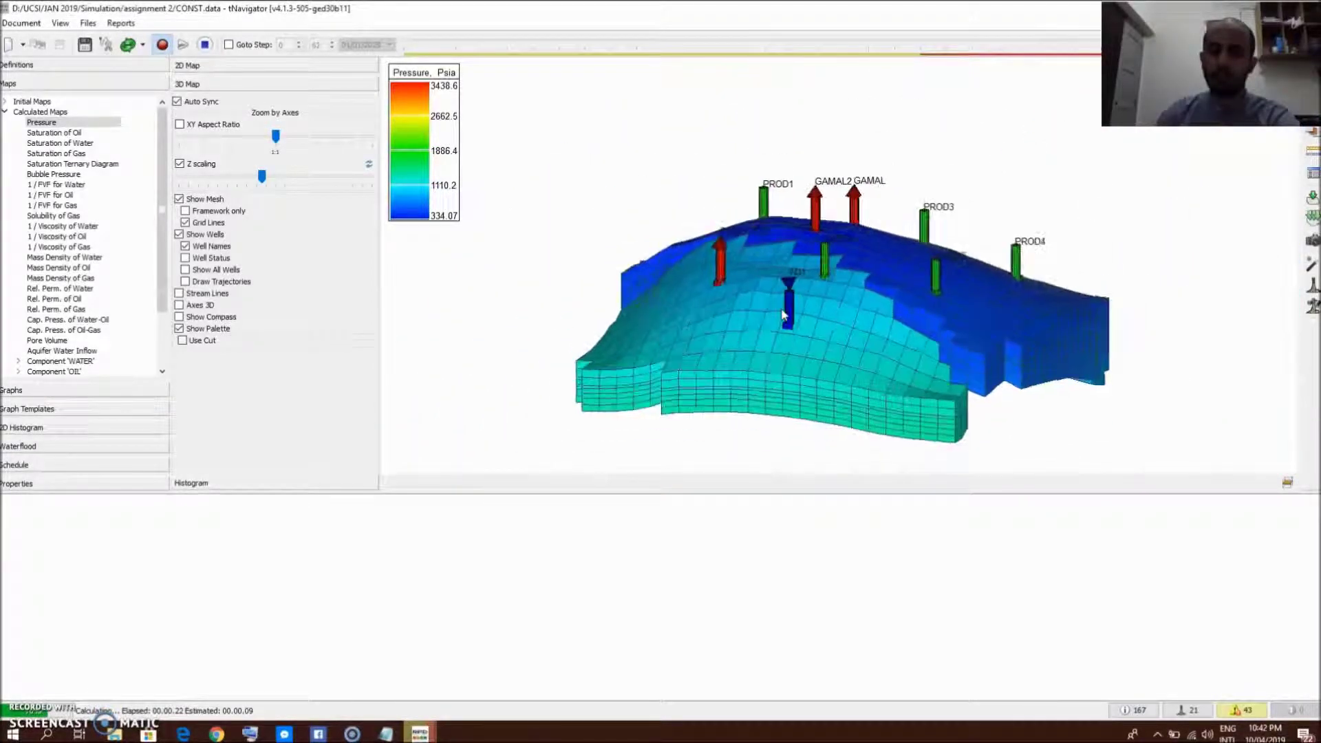
{"action": "scroll", "coordinate": [783, 314], "scroll_direction": "down", "scroll_amount": 3}
{"action": "left_click_drag", "start_coordinate": [712, 237], "coordinate": [797, 332]}
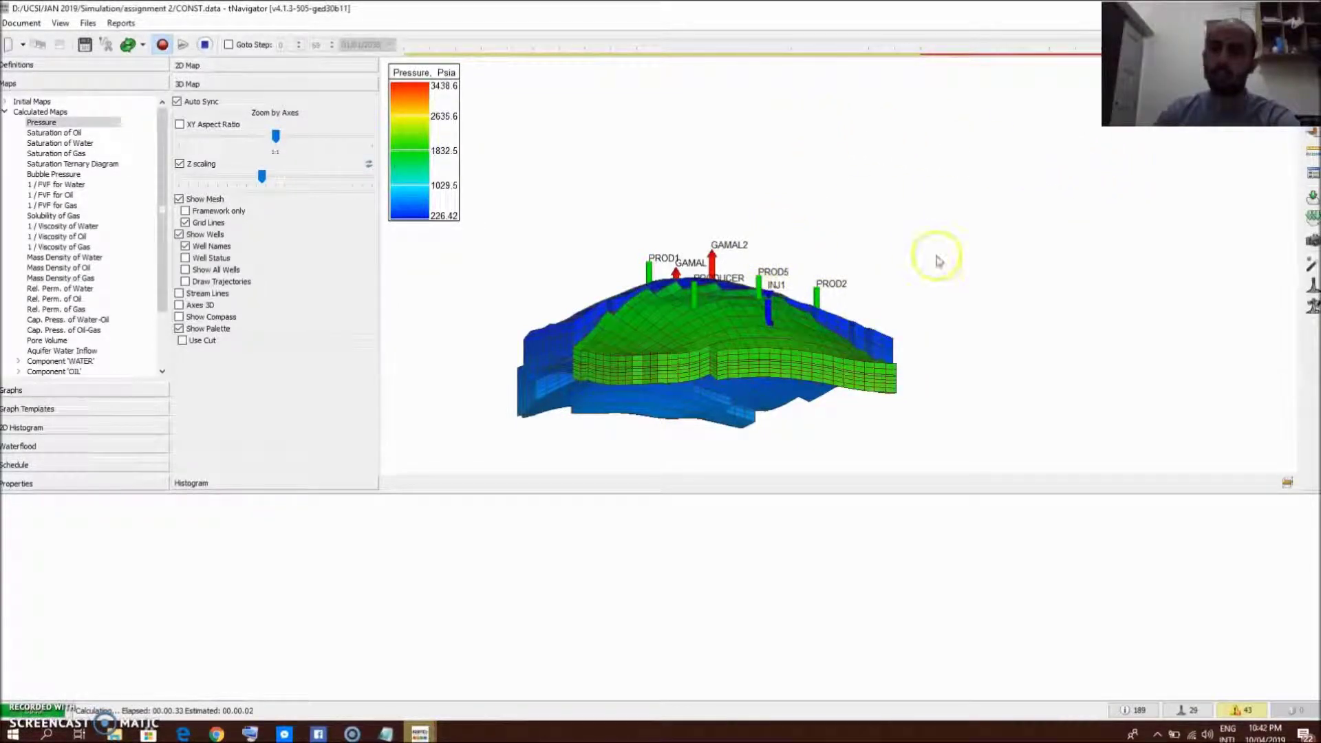
{"action": "left_click_drag", "start_coordinate": [659, 312], "coordinate": [628, 310]}
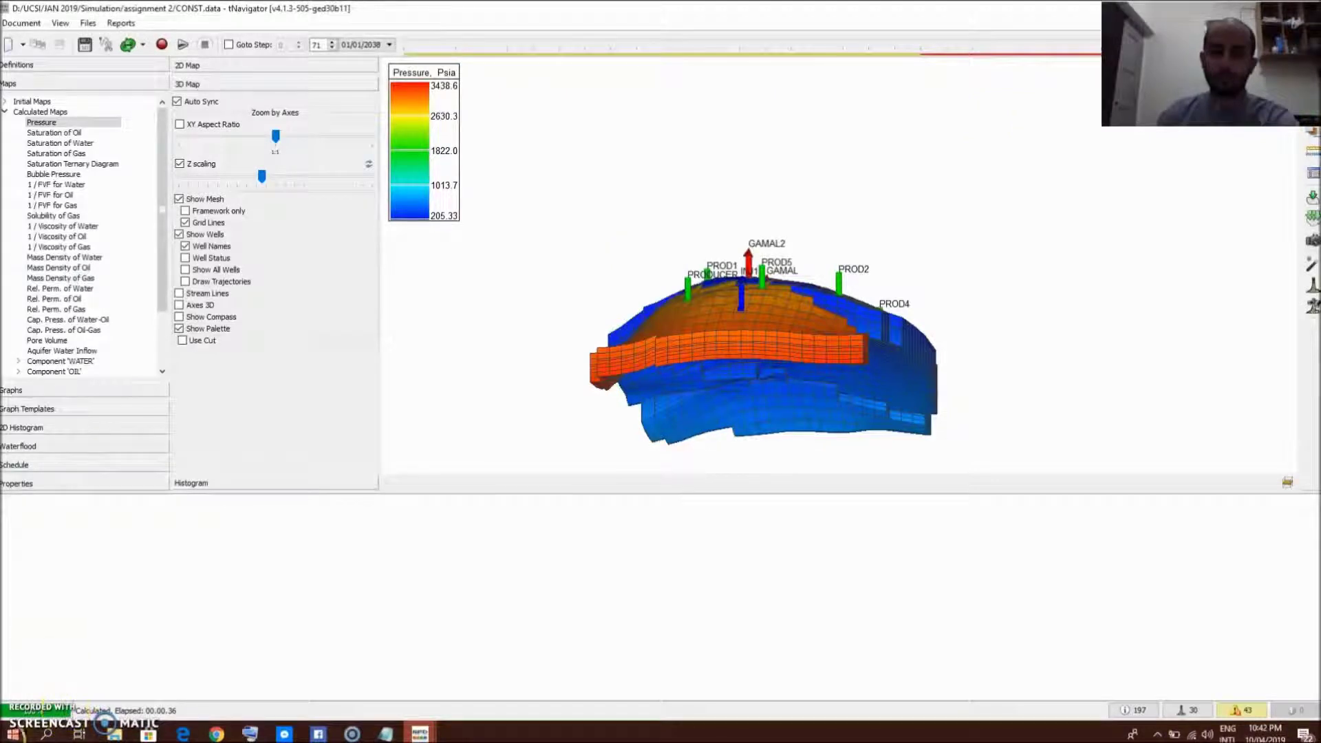
Step: Minimize the tNavigator project, assignment 2 folder and launcher windows to clear the desktop
{"action": "left_click", "coordinate": [420, 733]}
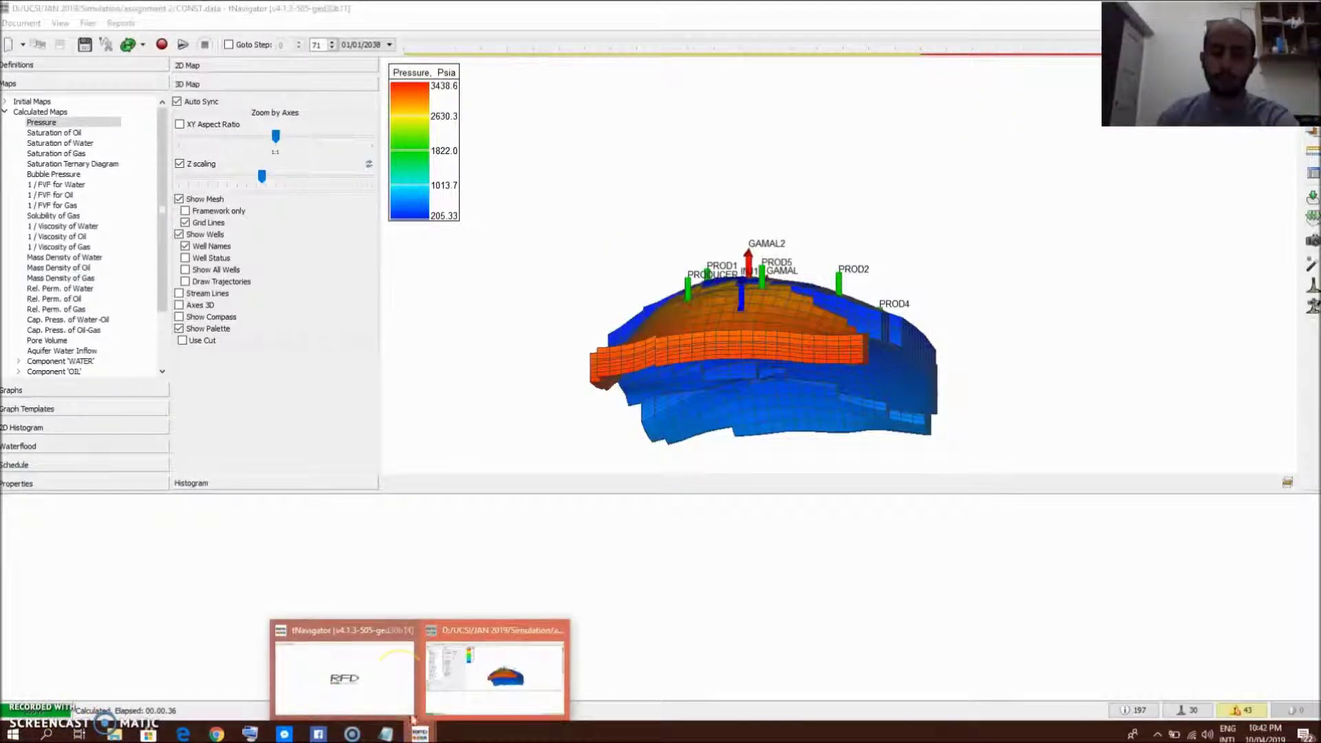
{"action": "left_click", "coordinate": [444, 688]}
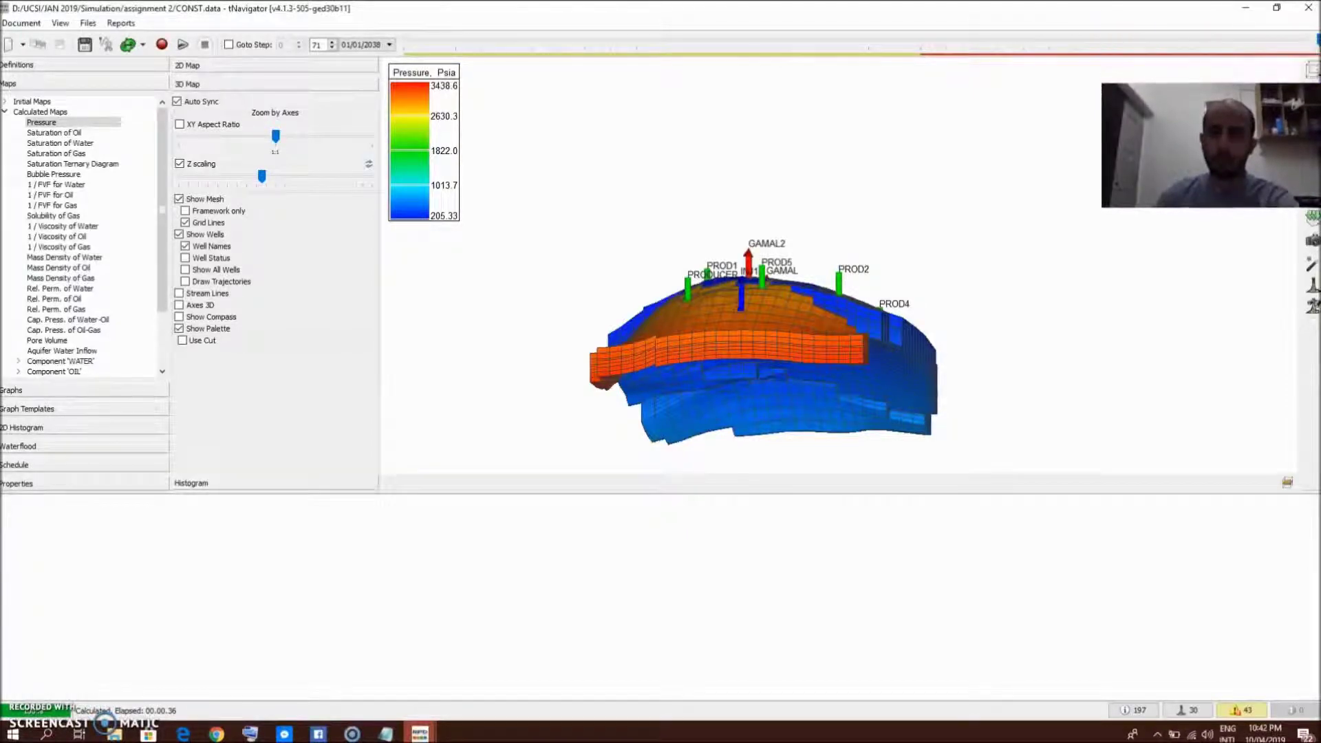
{"action": "left_click", "coordinate": [1246, 8]}
{"action": "left_click", "coordinate": [1246, 8]}
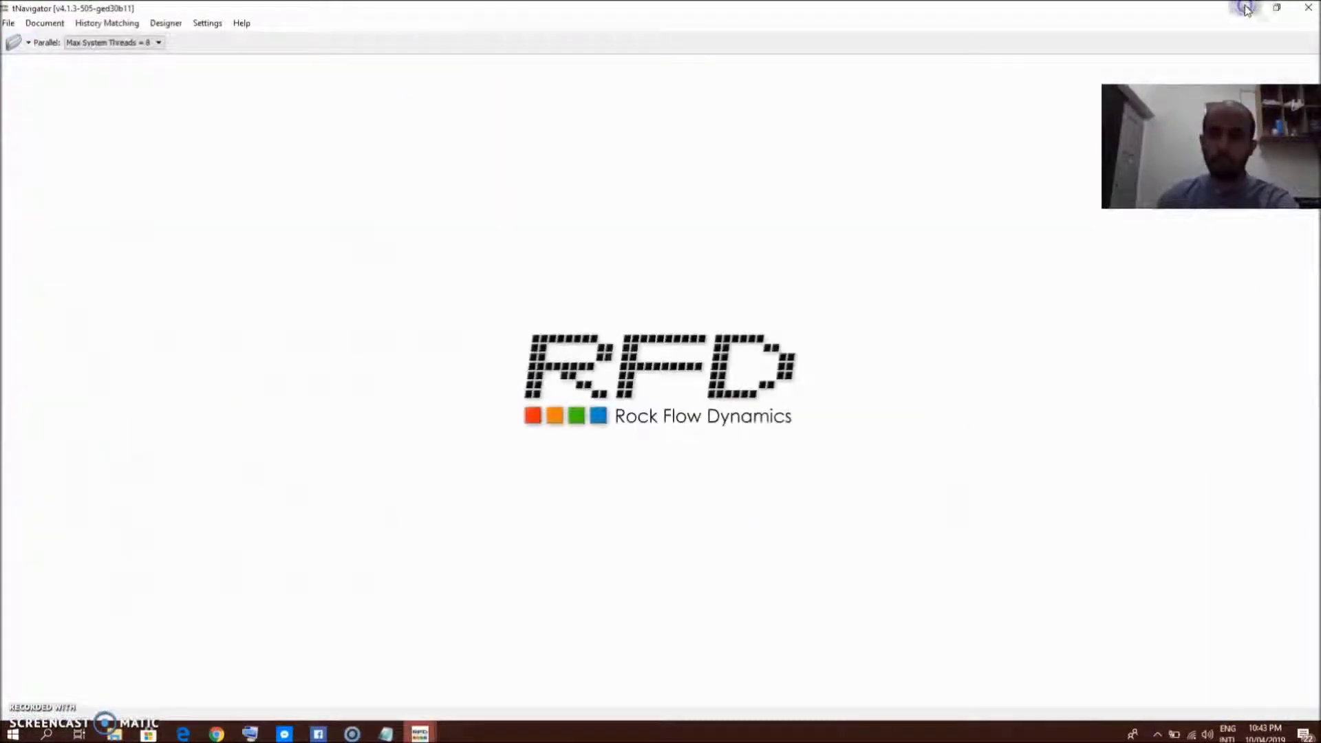
{"action": "left_click", "coordinate": [1245, 8]}
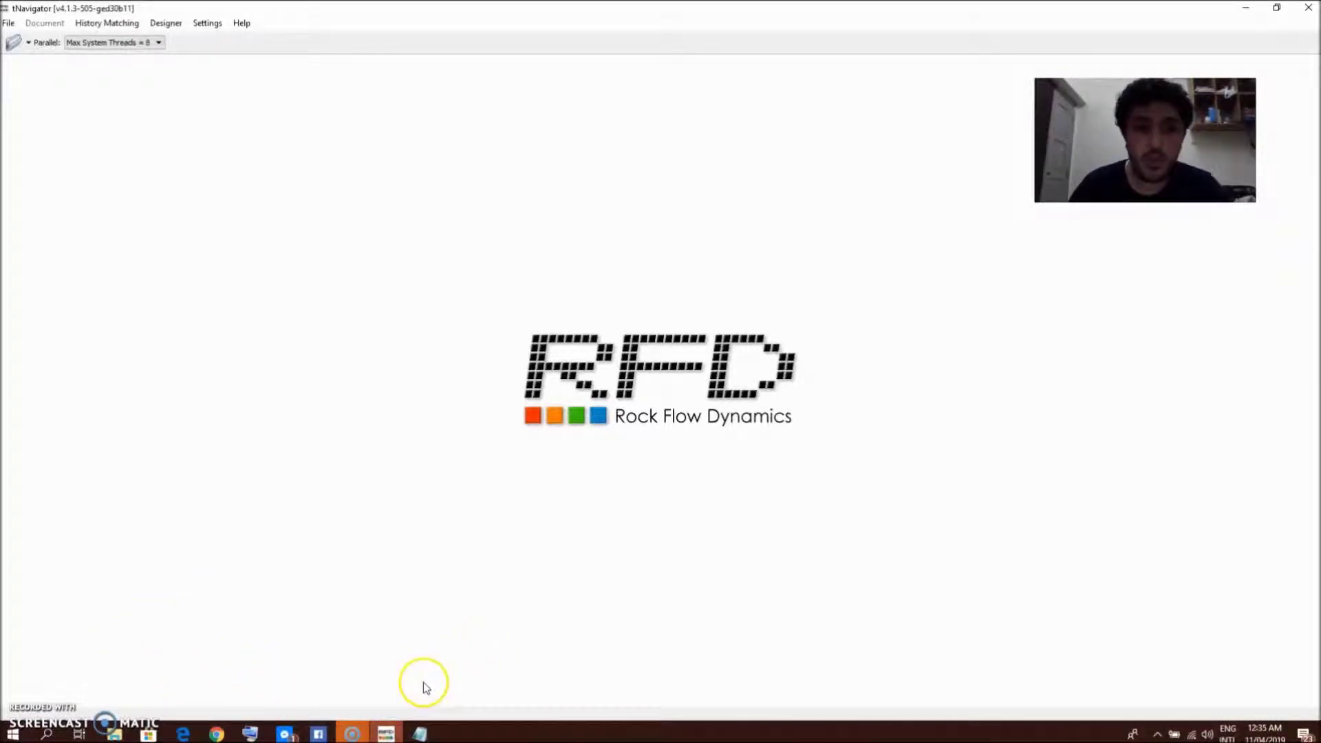
Step: Open CONST.data, run its simulation, and bring the PROD5 notes to the front
{"action": "mouse_move", "coordinate": [420, 735]}
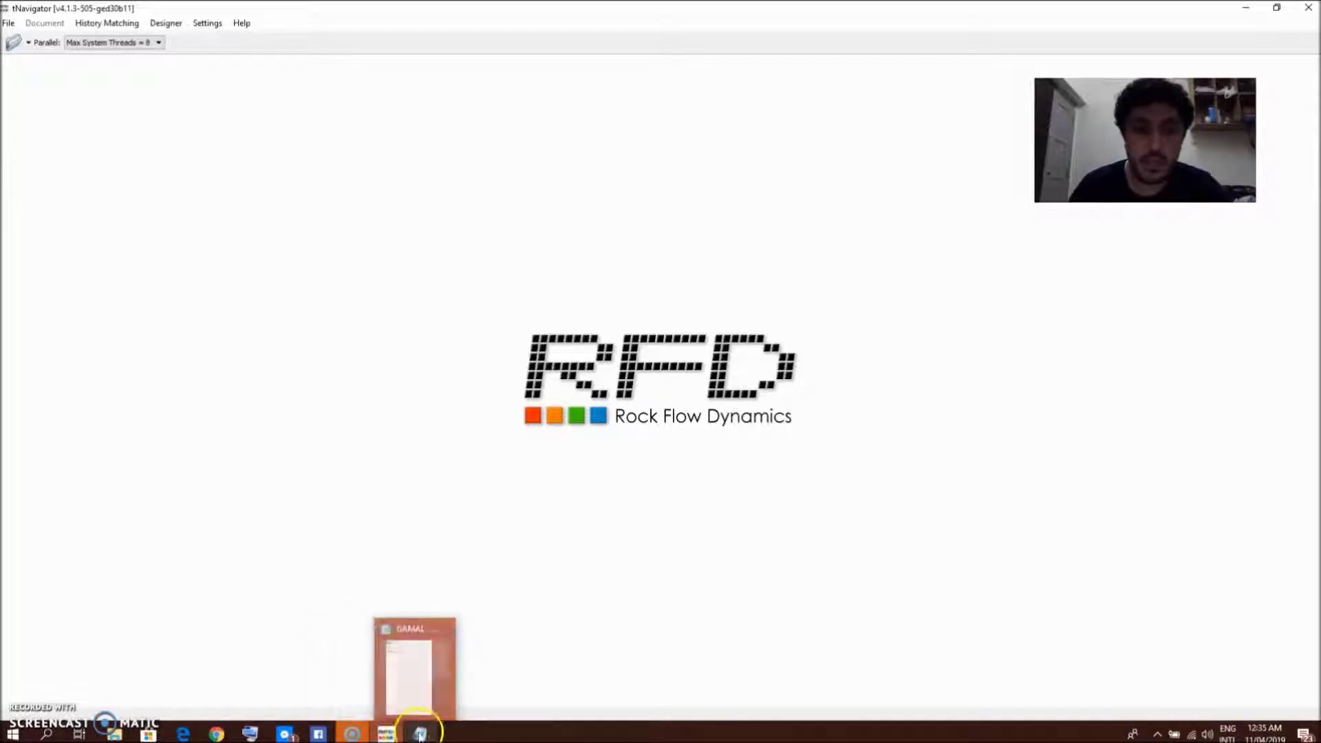
{"action": "left_click", "coordinate": [11, 42]}
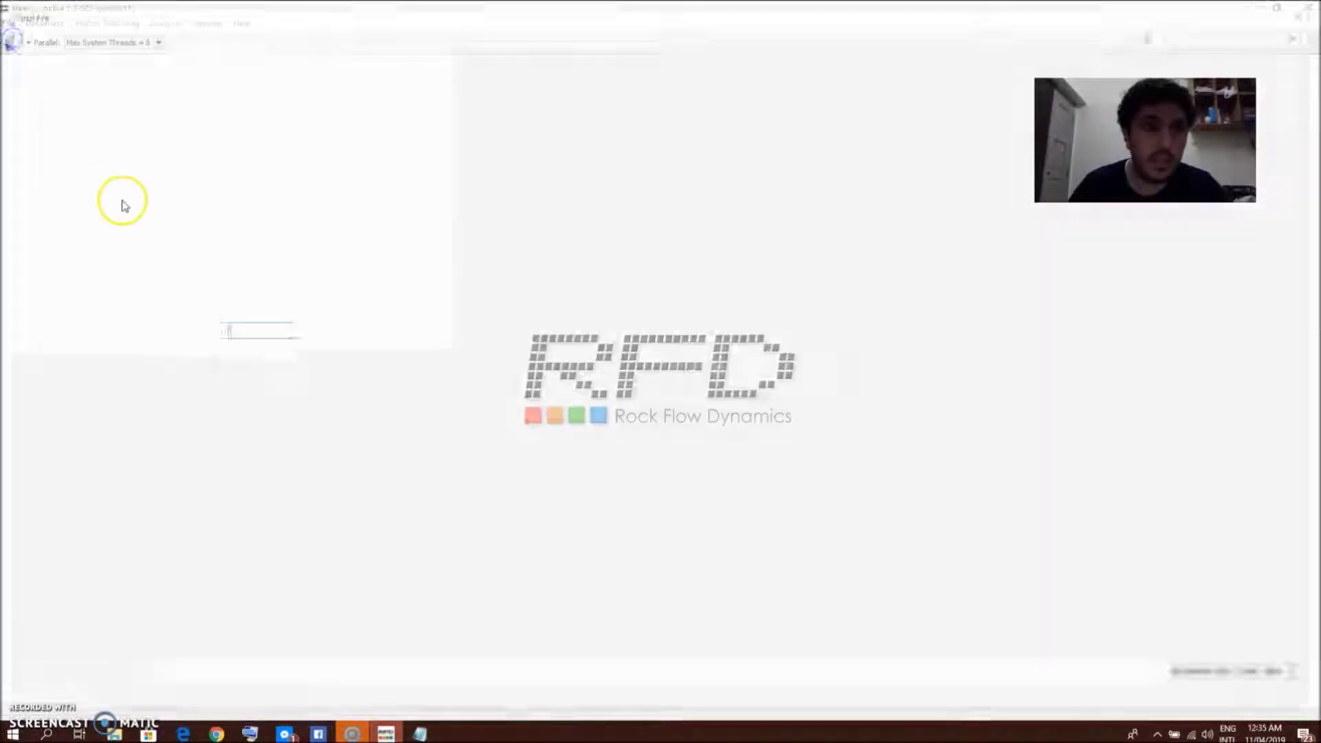
{"action": "double_click", "coordinate": [164, 156]}
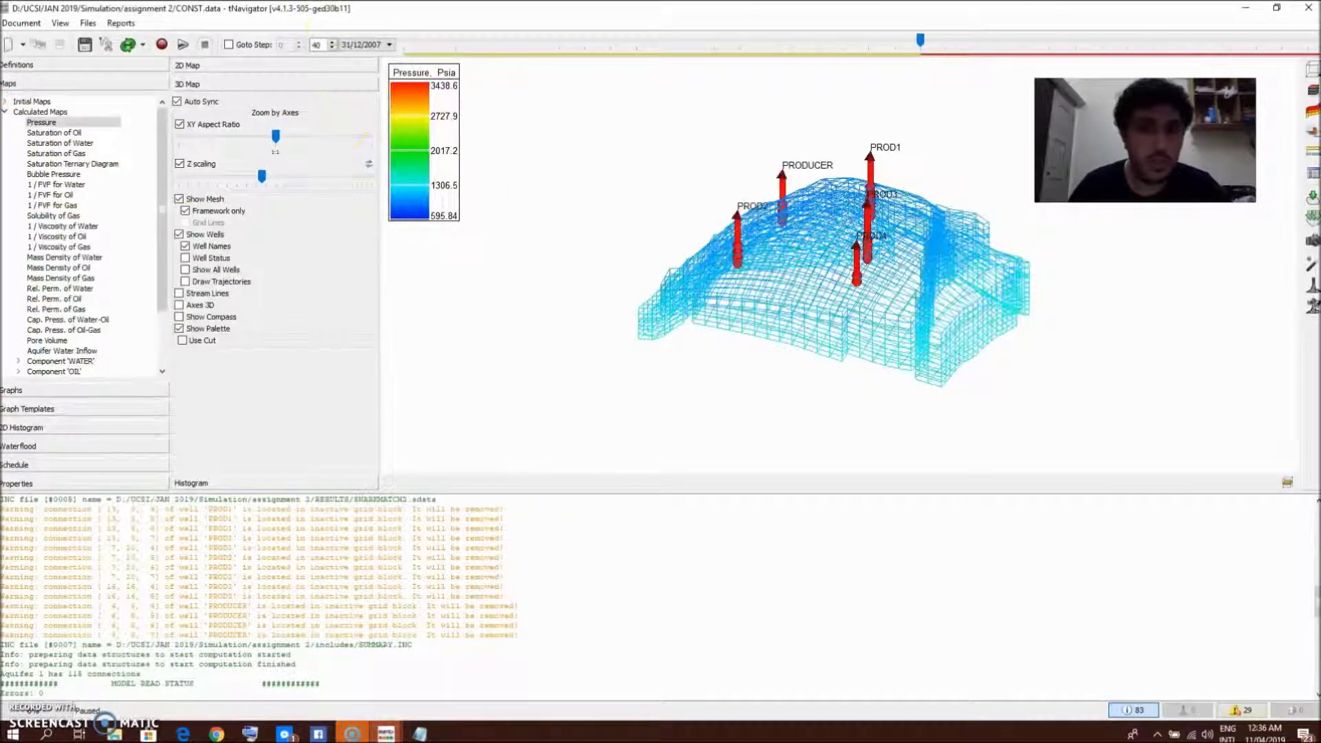
{"action": "left_click", "coordinate": [162, 44]}
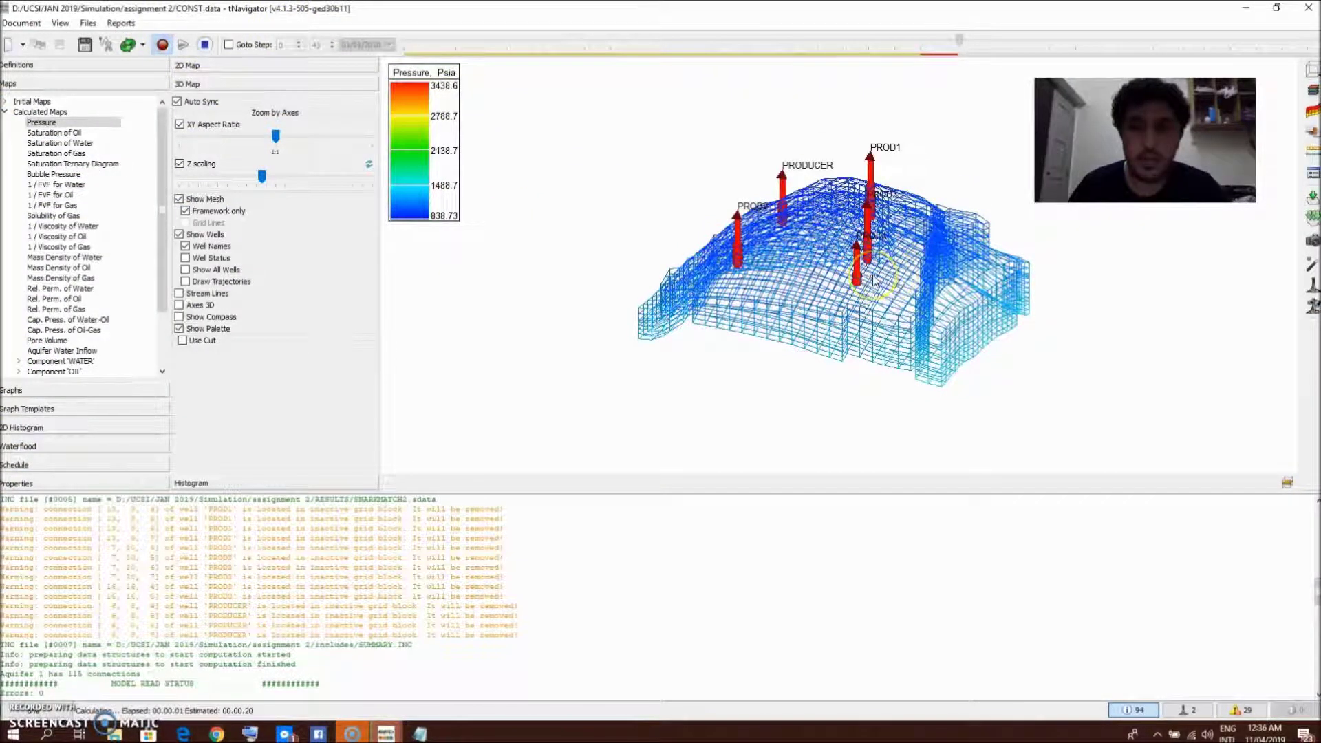
{"action": "left_click_drag", "start_coordinate": [737, 136], "coordinate": [762, 151]}
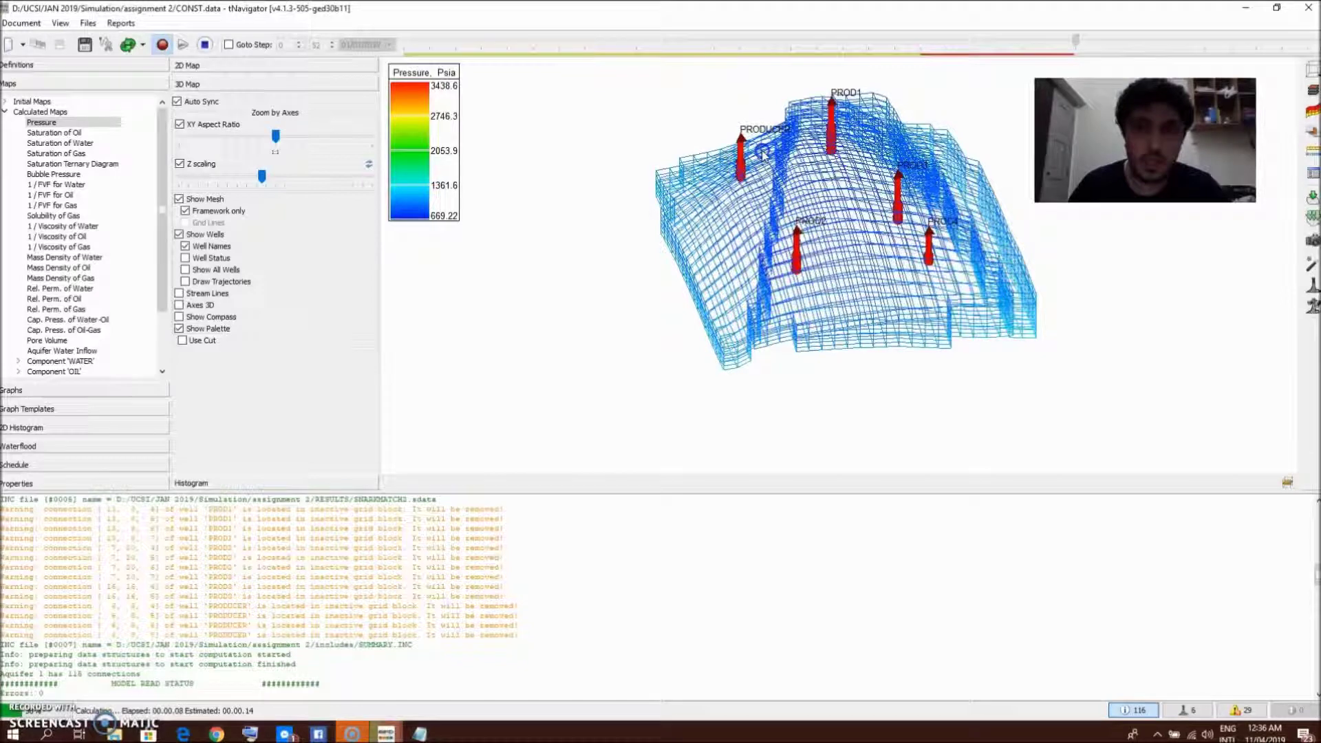
{"action": "left_click", "coordinate": [420, 734]}
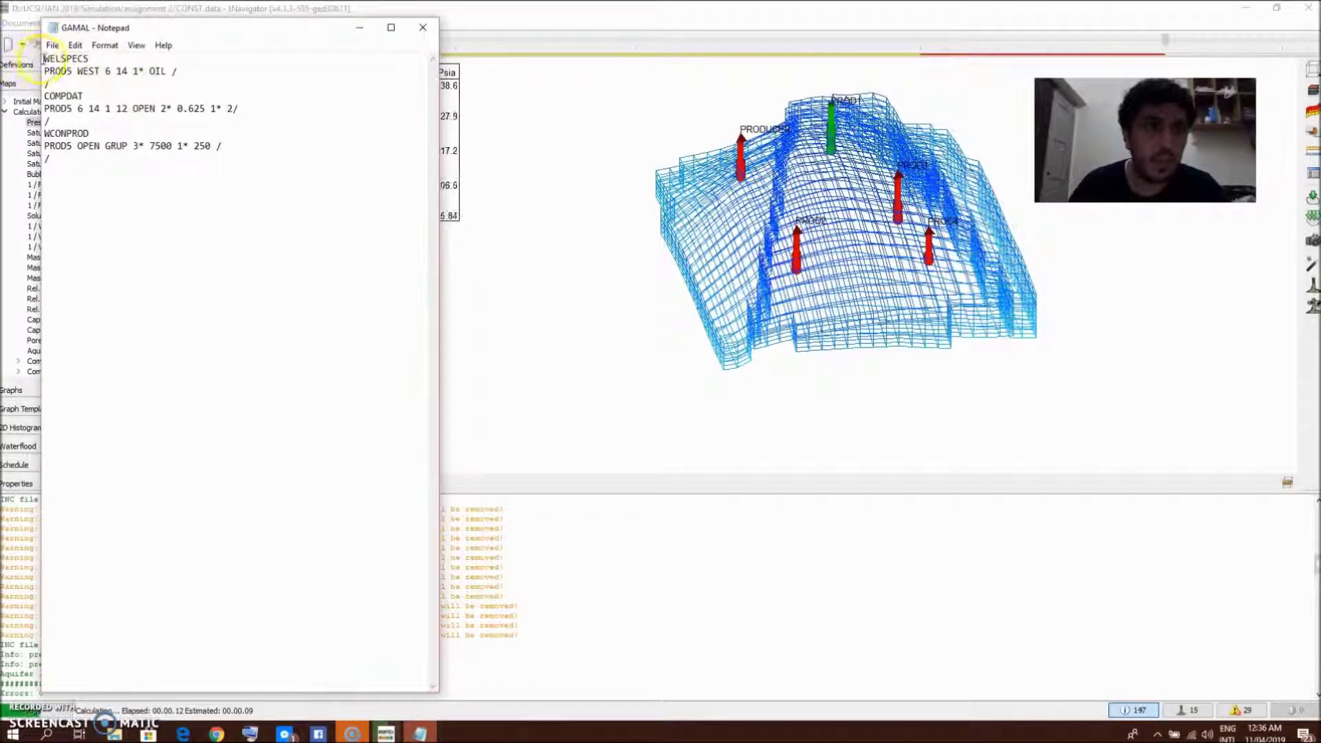
Step: Select the PROD5 keyword text in the notes and open CONST.data from tNavigator's file list
{"action": "right_click", "coordinate": [54, 60]}
{"action": "left_click", "coordinate": [45, 59]}
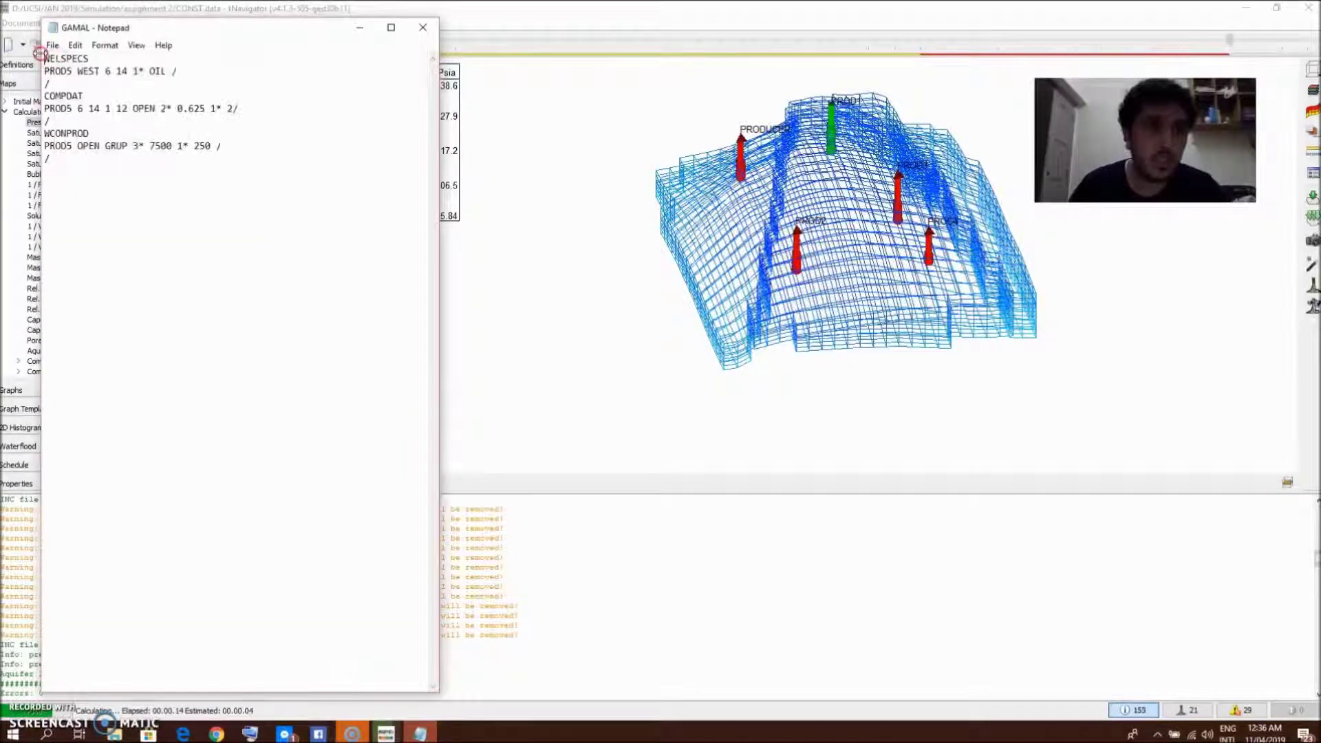
{"action": "left_click_drag", "start_coordinate": [45, 59], "coordinate": [114, 153]}
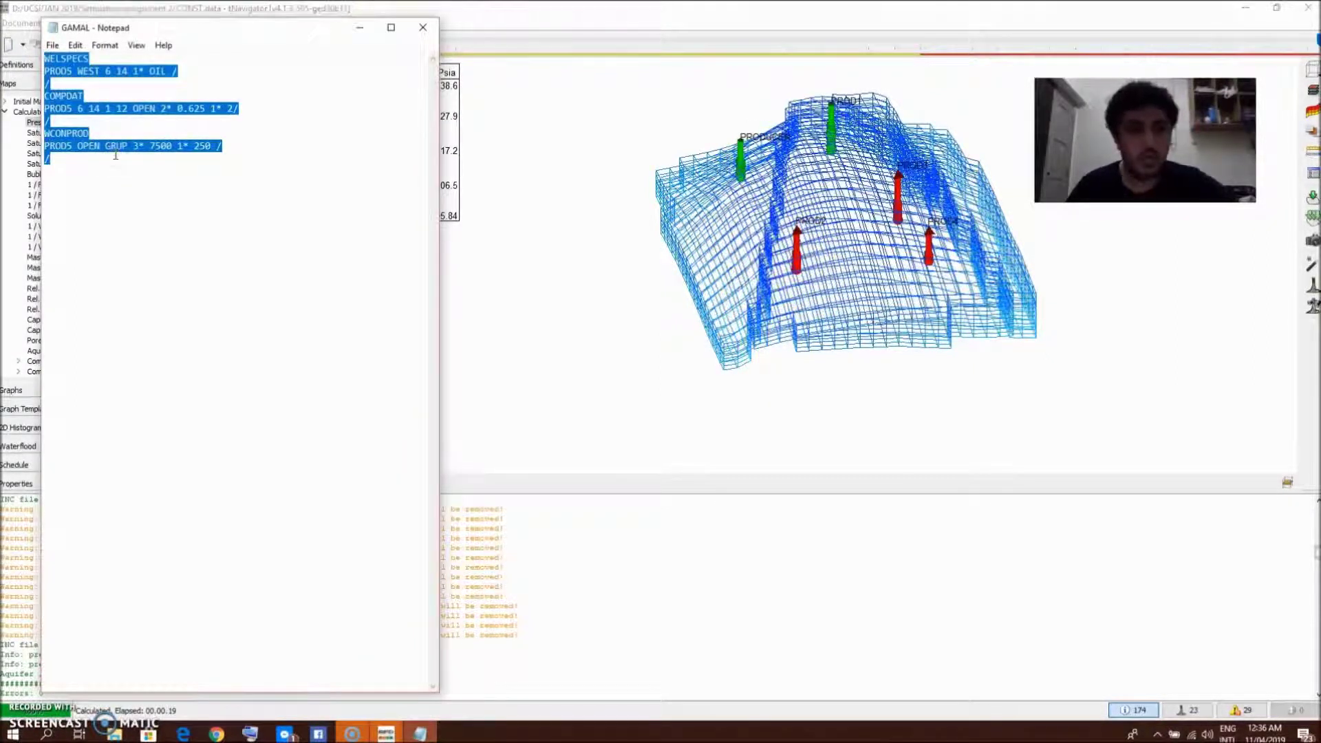
{"action": "left_click", "coordinate": [386, 733]}
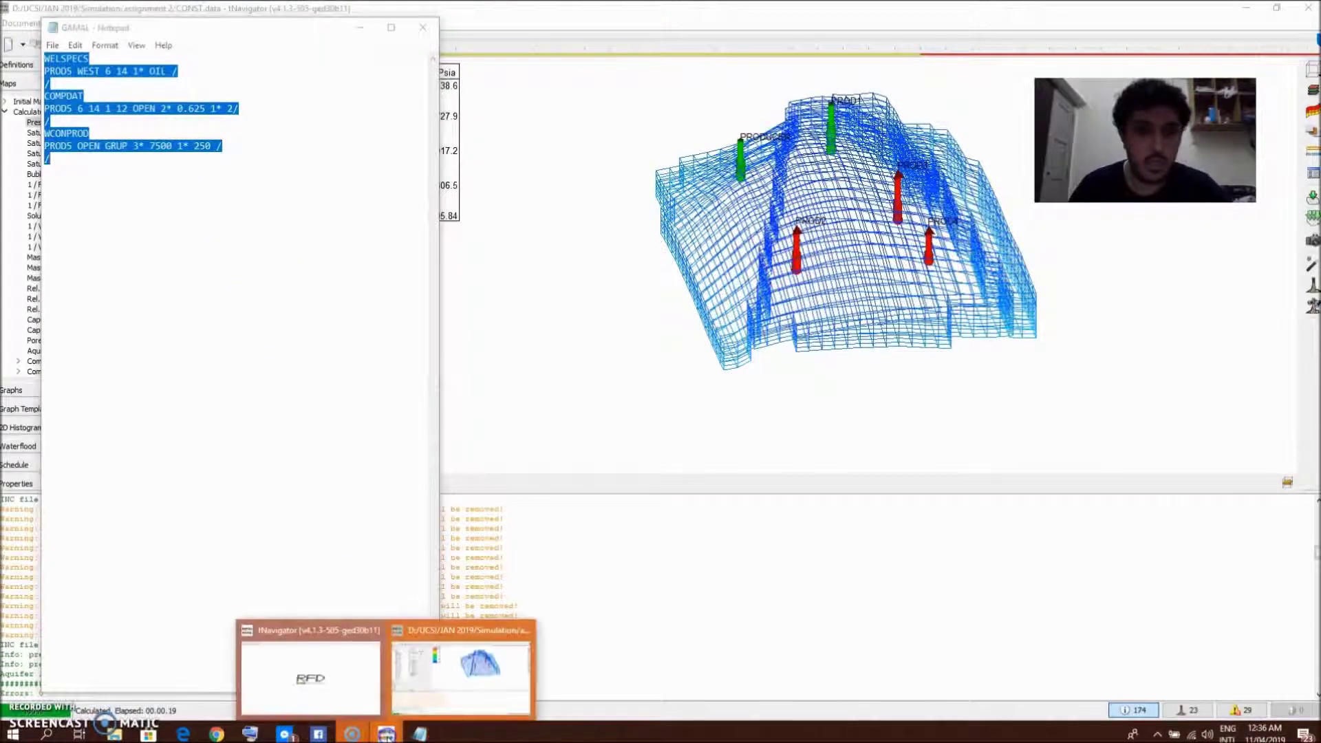
{"action": "left_click", "coordinate": [461, 687]}
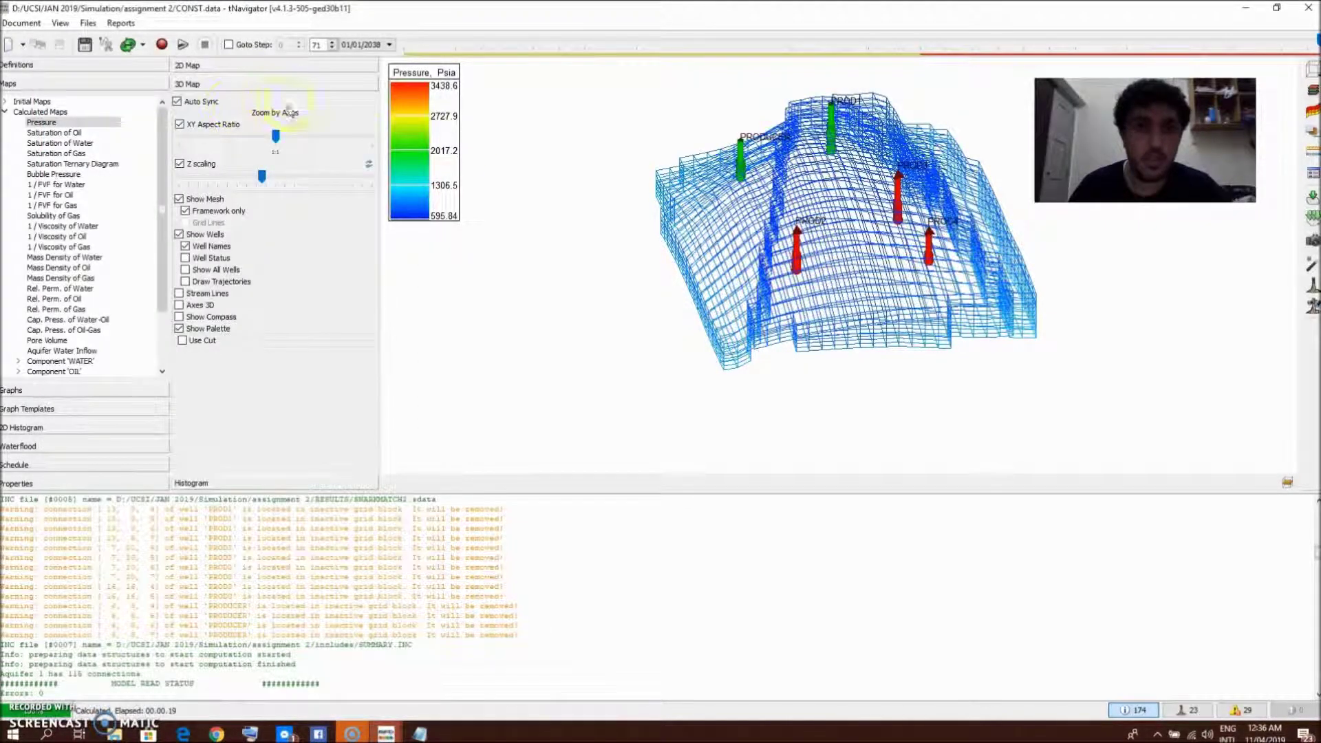
{"action": "left_click", "coordinate": [89, 22]}
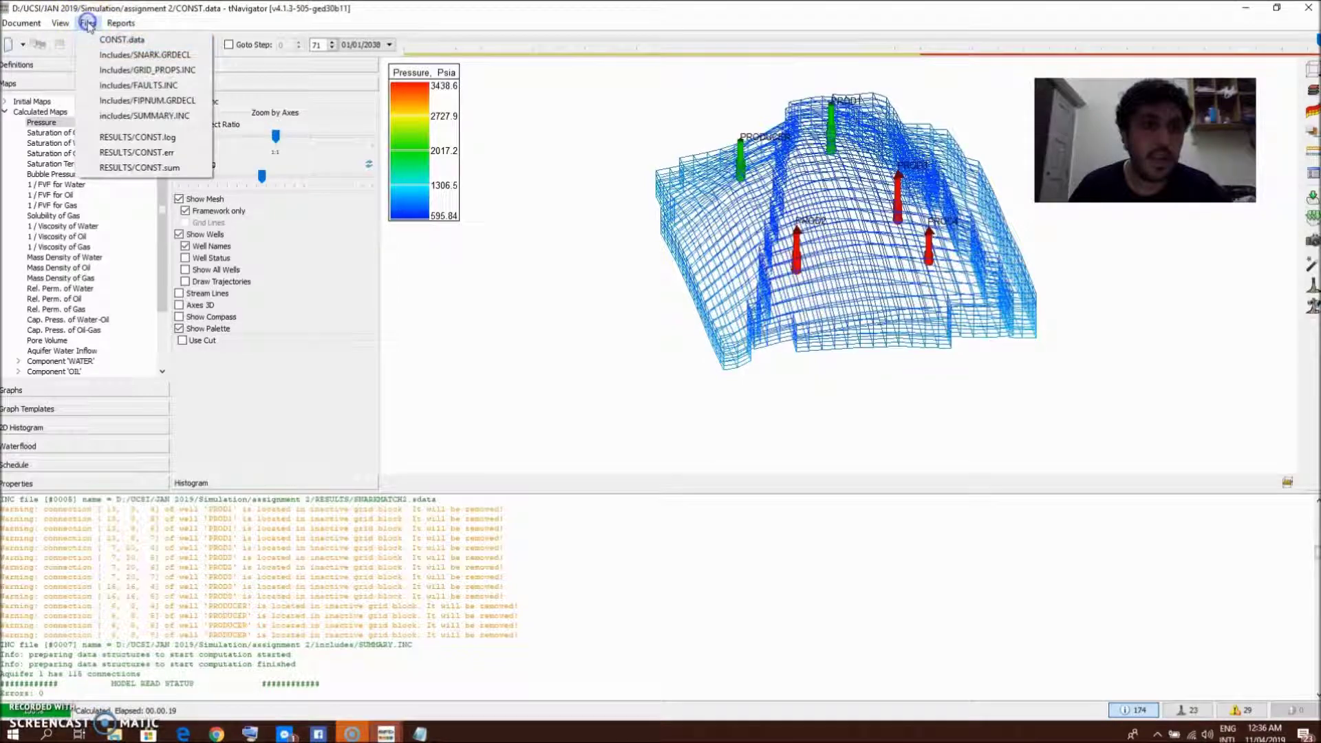
{"action": "left_click", "coordinate": [100, 37]}
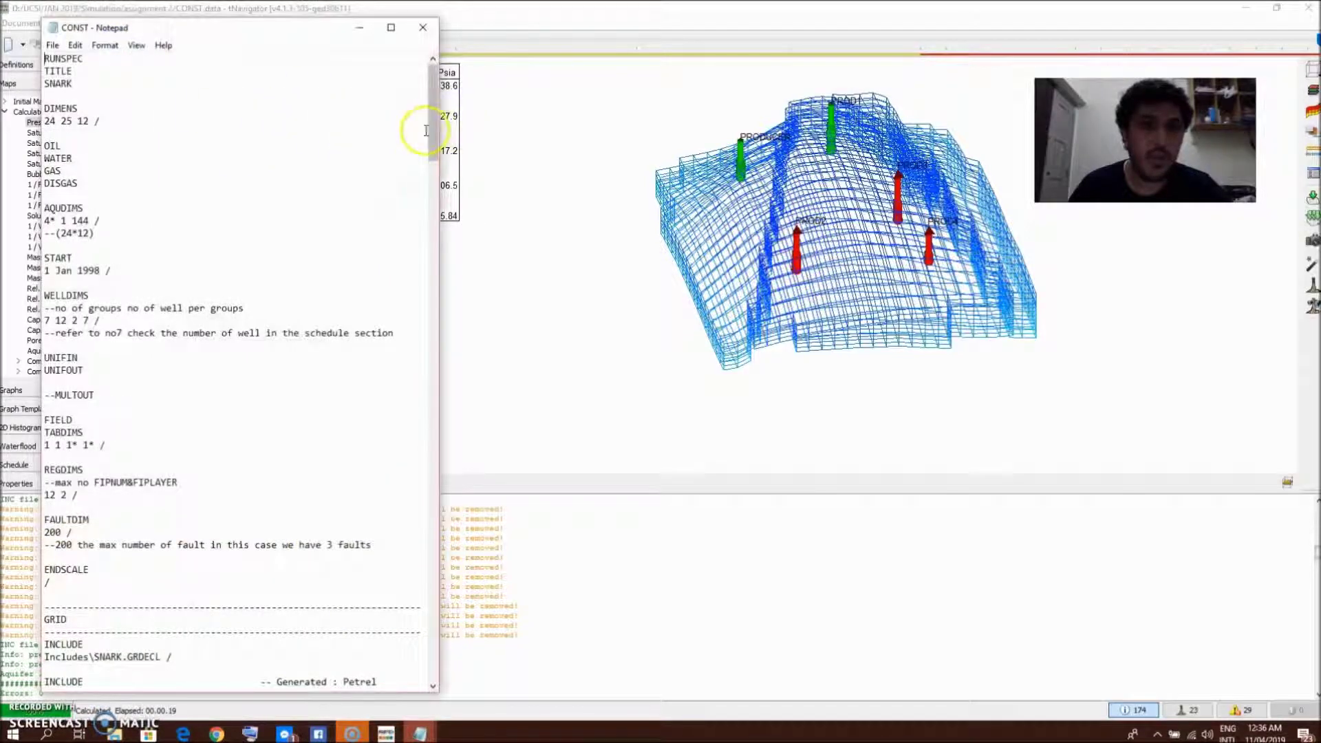
{"action": "left_click_drag", "start_coordinate": [438, 135], "coordinate": [373, 644]}
Step: Paste the PROD5 WELSPECS, COMPDAT and WCONPROD blocks after 1 JAN 2011 and save CONST.data
{"action": "left_click", "coordinate": [123, 336]}
{"action": "key", "text": "Return"}
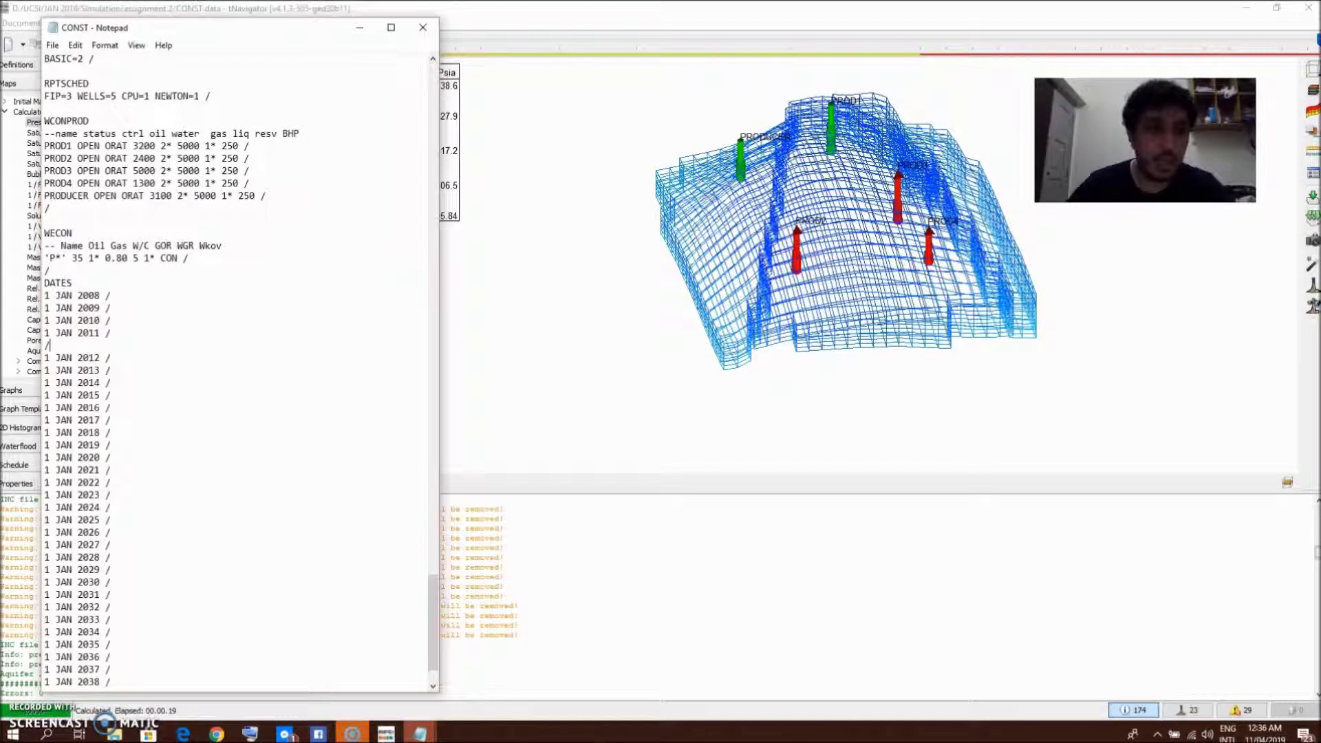
{"action": "type", "text": "/"}
{"action": "key", "text": "Return"}
{"action": "key", "text": "Return"}
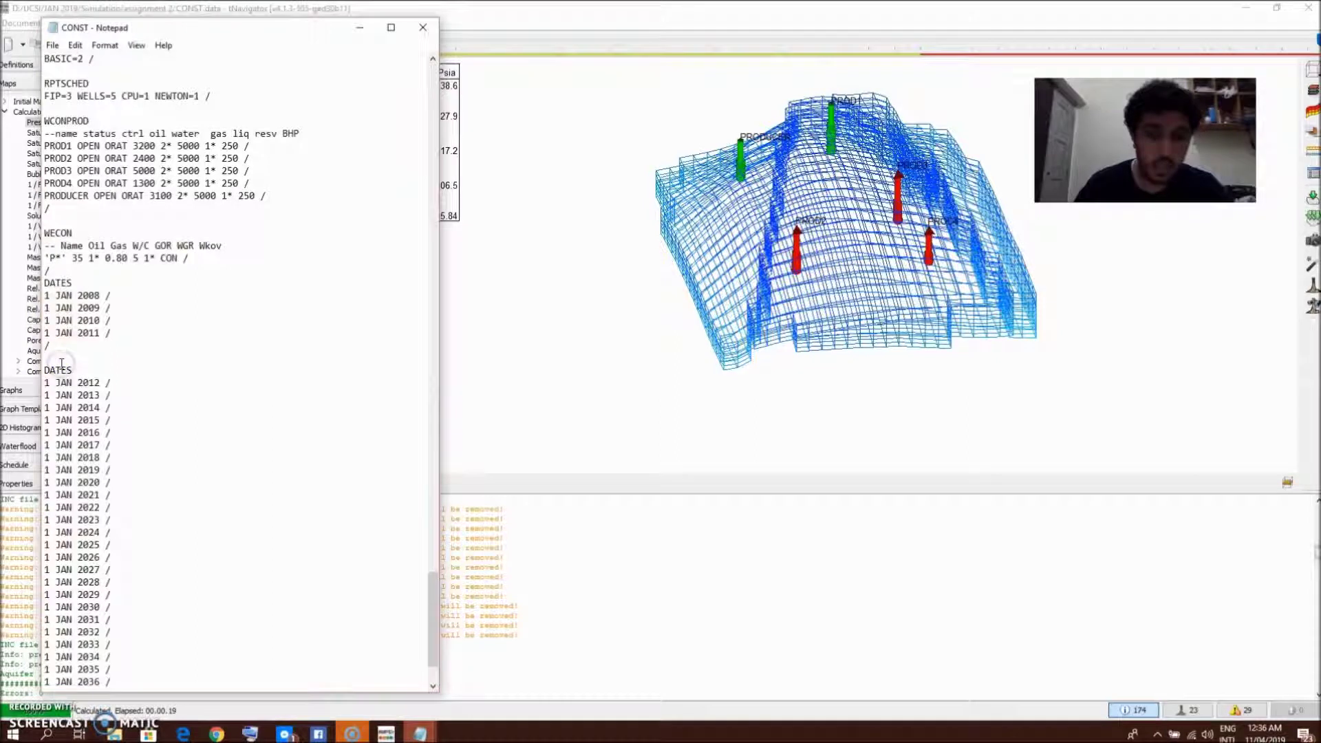
{"action": "type", "text": "WELSPECS PROD5 WEST 6 14 1* OIL / / COMPDAT PROD5 6 14 1 12 OPEN 2* 0.625 1* 2/ / WCONPROD PROD5 OPEN GRUP 3* 7500 1* 250 / /"}
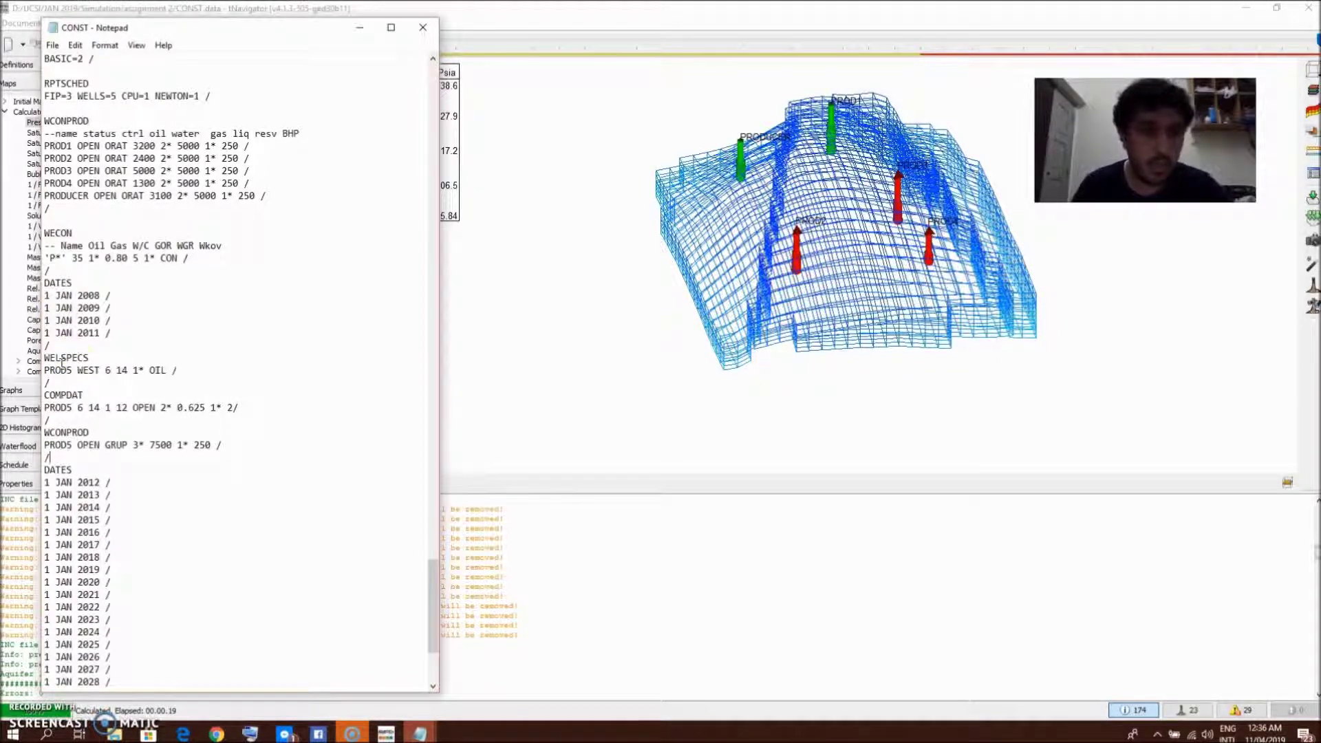
{"action": "left_click", "coordinate": [95, 476]}
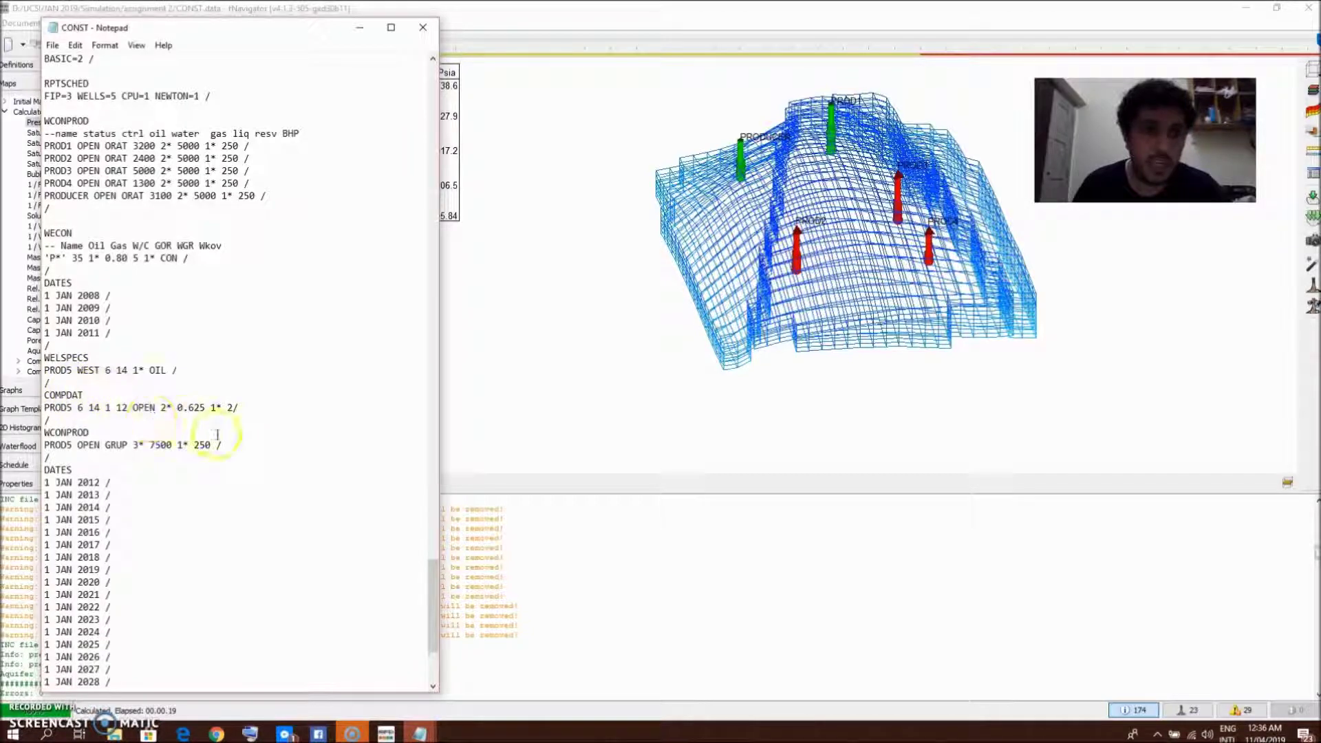
{"action": "left_click", "coordinate": [53, 45]}
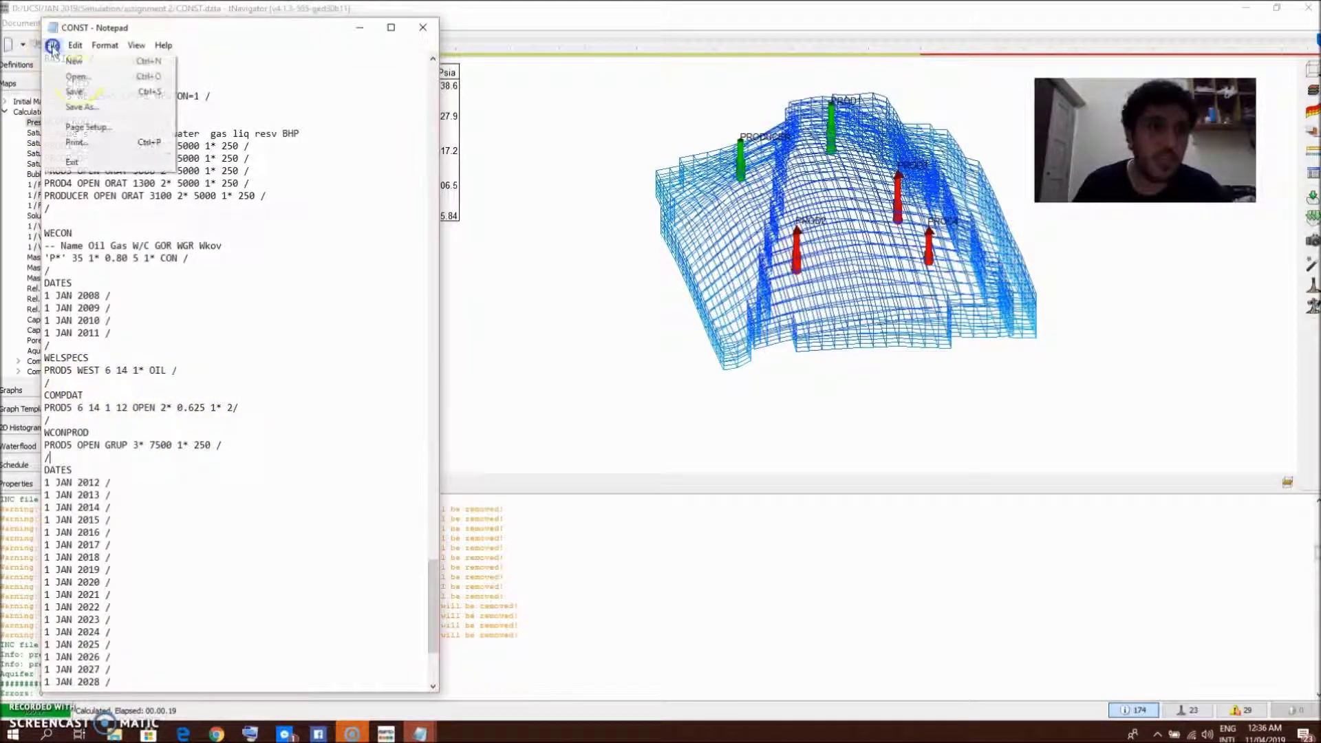
{"action": "left_click", "coordinate": [83, 96]}
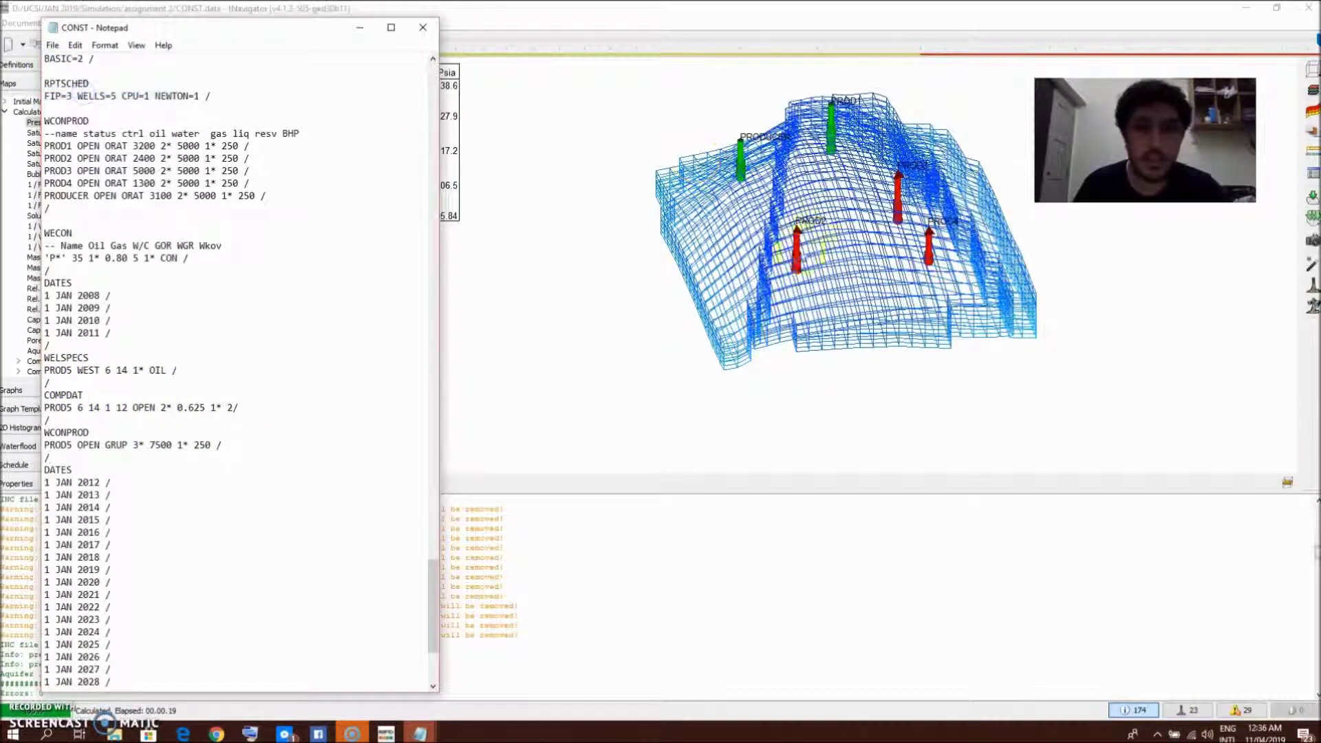
Step: Rerun the simulation in tNavigator and display Saturation of Oil on the 3D map
{"action": "left_click", "coordinate": [527, 36]}
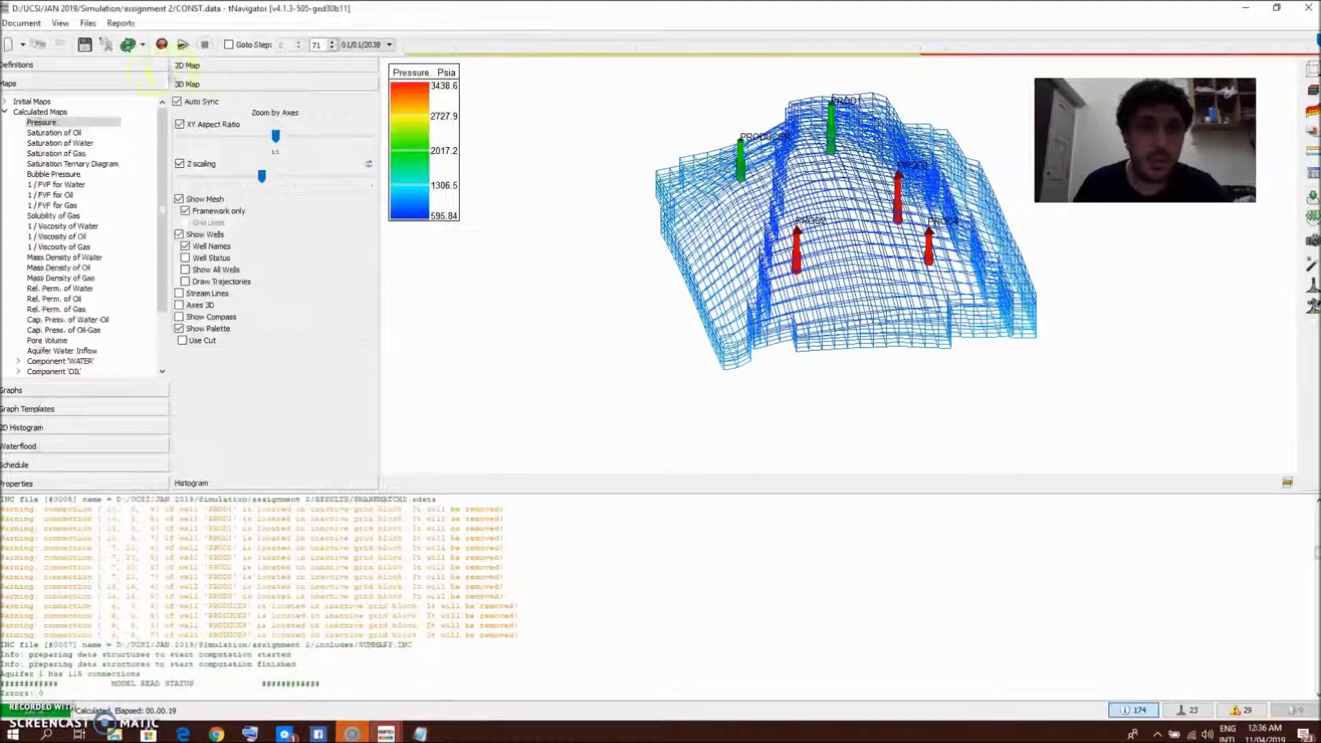
{"action": "left_click", "coordinate": [157, 44]}
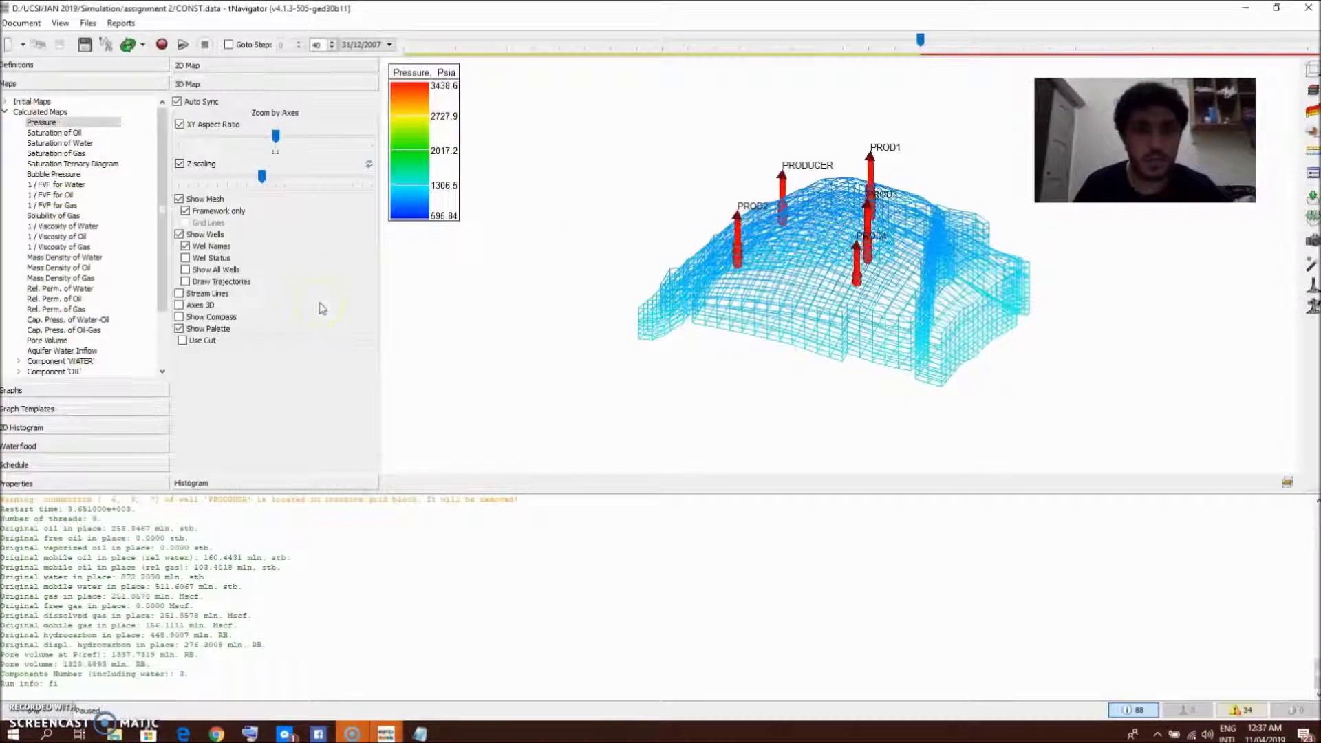
{"action": "left_click_drag", "start_coordinate": [723, 262], "coordinate": [805, 279]}
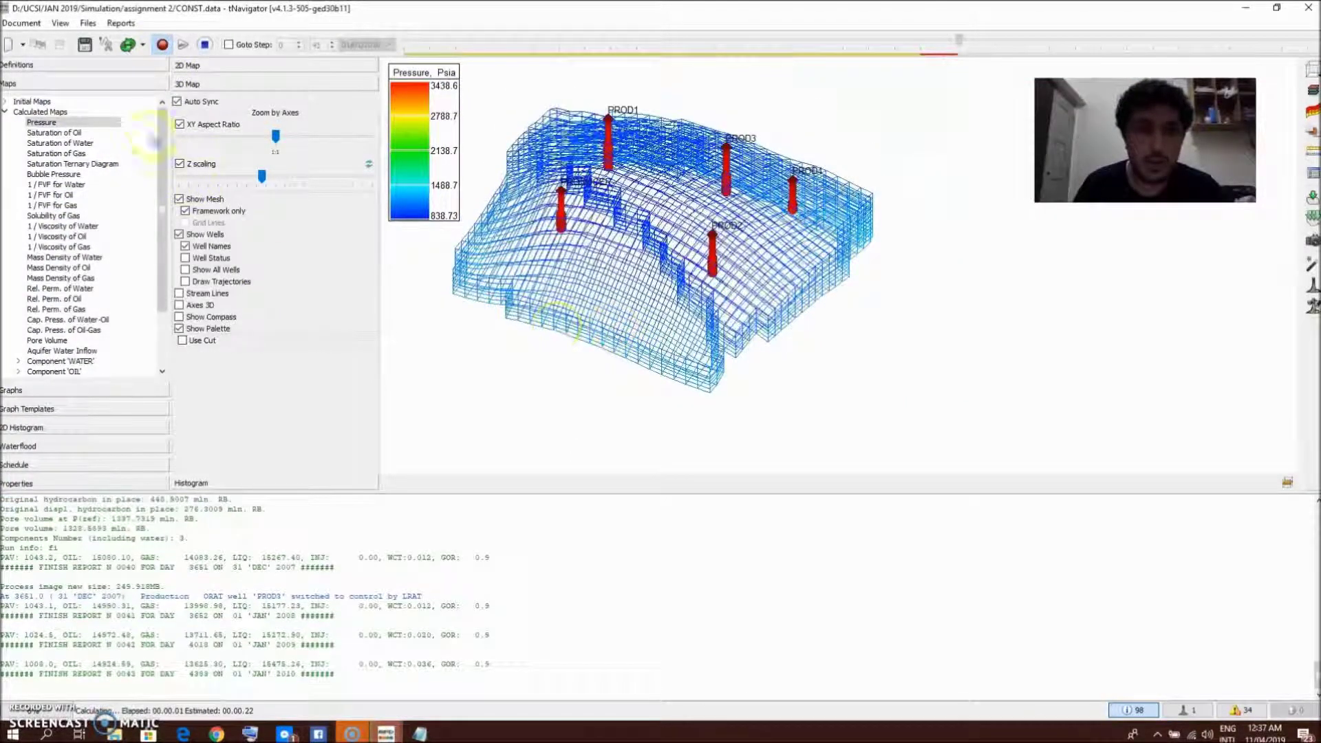
{"action": "left_click", "coordinate": [185, 210]}
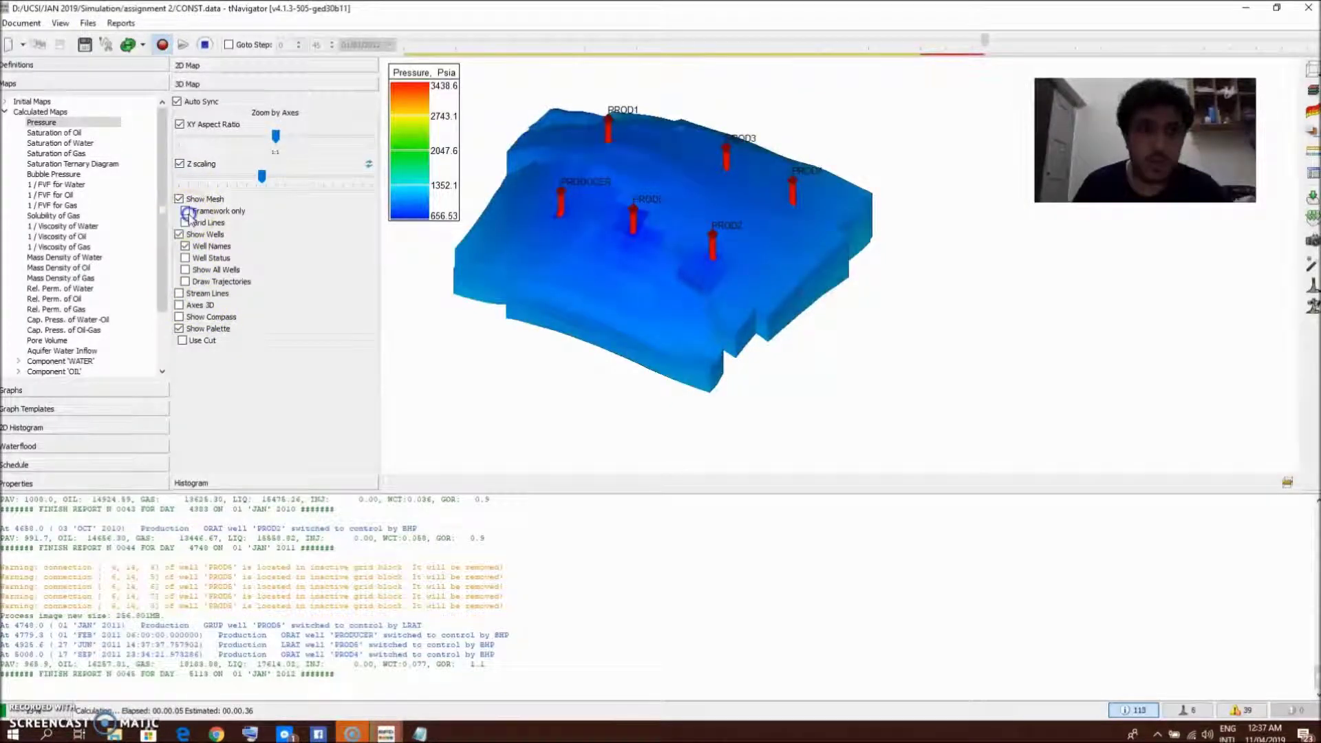
{"action": "left_click", "coordinate": [186, 211]}
{"action": "left_click", "coordinate": [54, 132]}
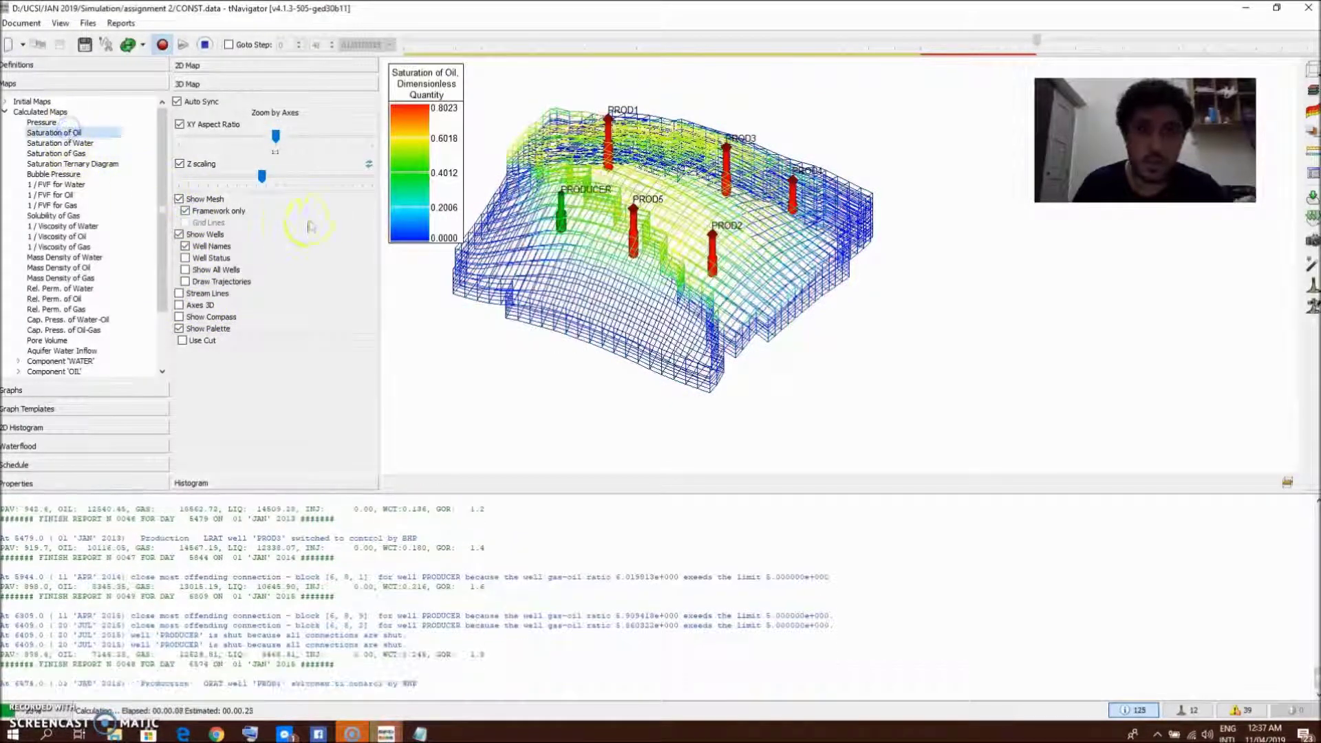
{"action": "scroll", "coordinate": [659, 241], "scroll_direction": "up", "scroll_amount": 5}
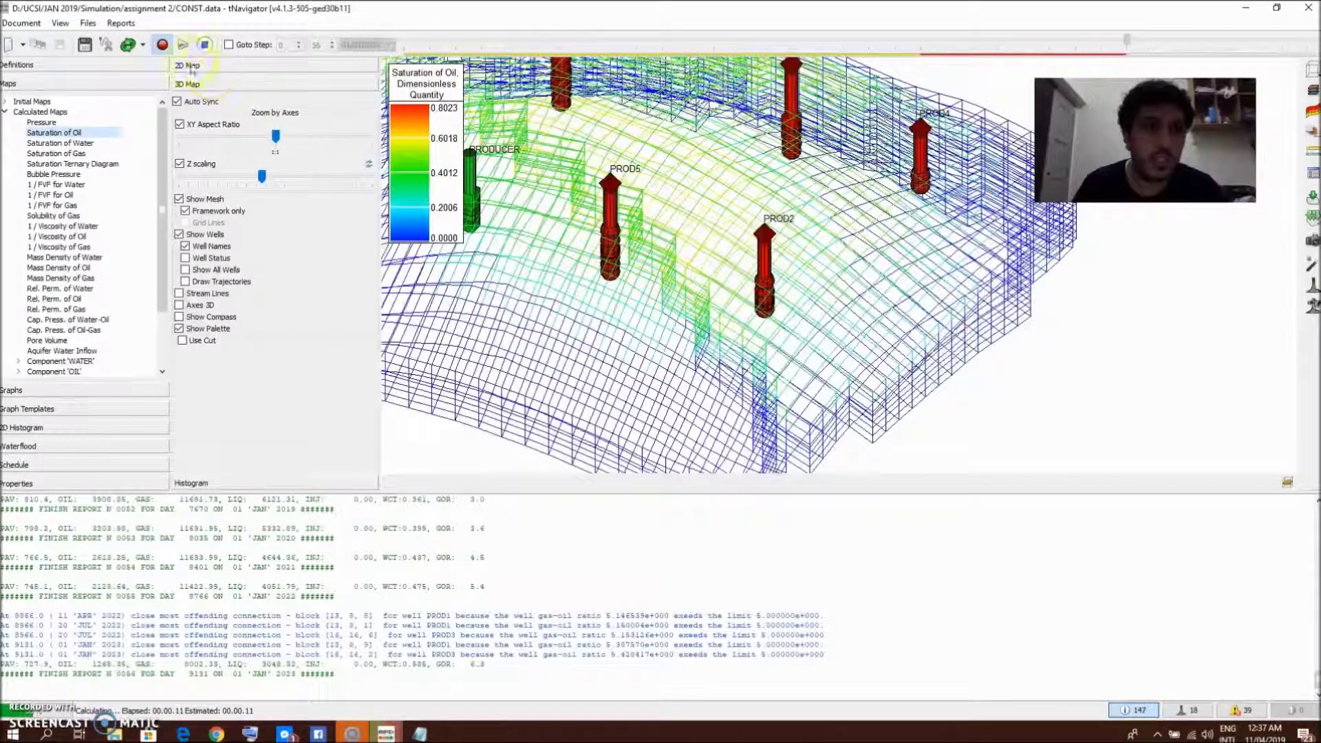
Step: Reopen CONST.data for editing from the model file list
{"action": "left_click", "coordinate": [88, 23]}
{"action": "mouse_move", "coordinate": [121, 23]}
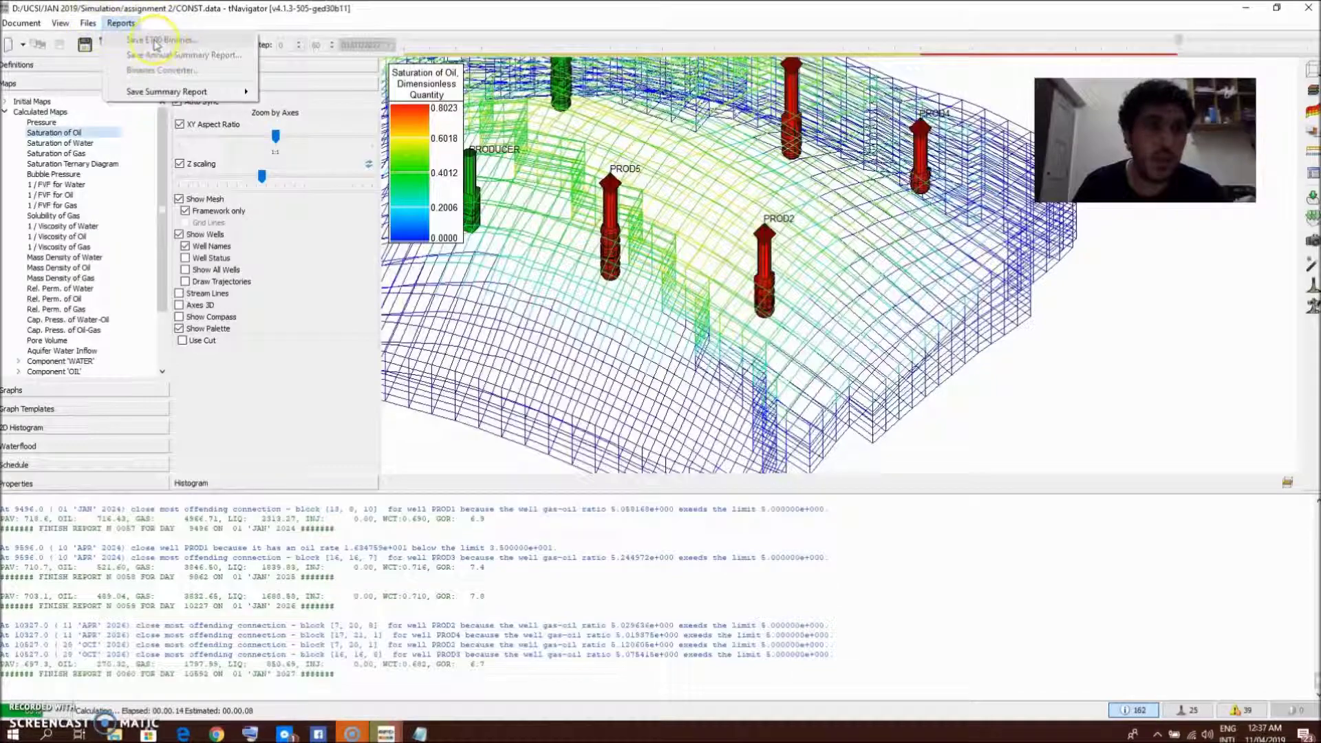
{"action": "left_click", "coordinate": [115, 37]}
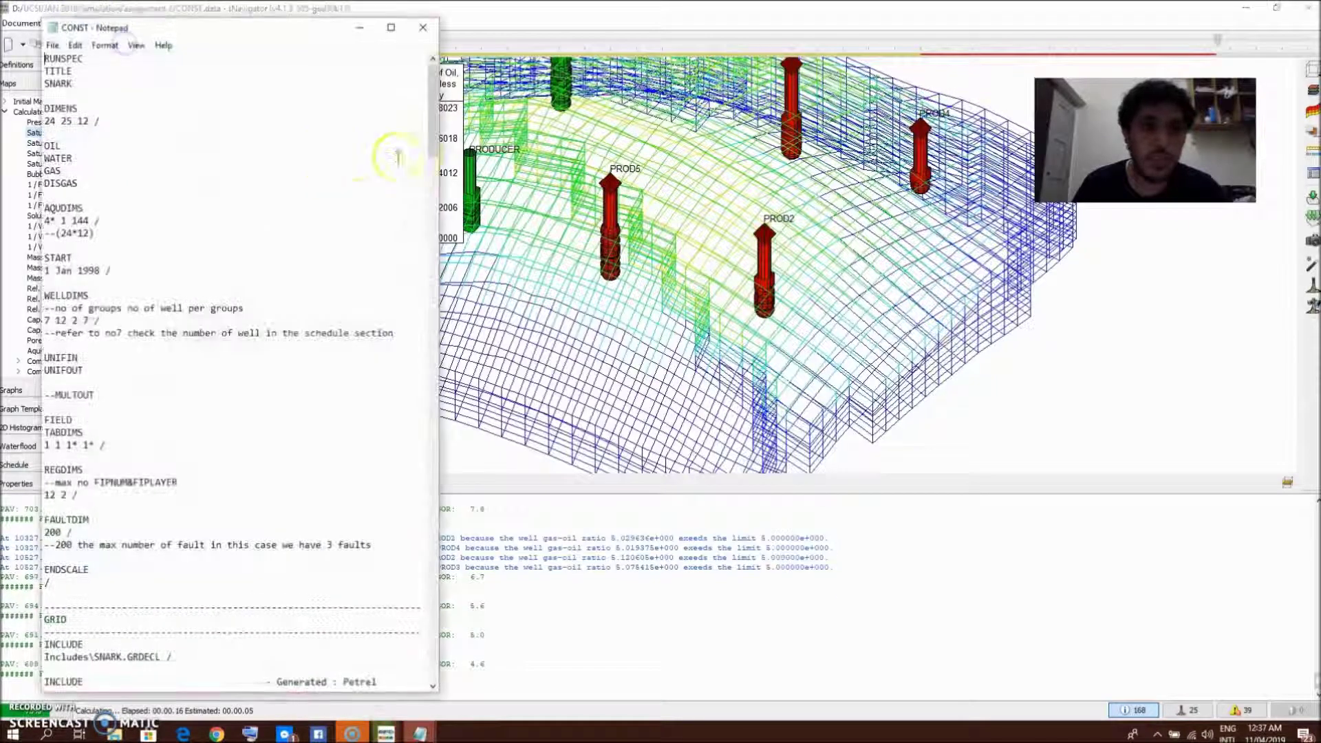
Step: Duplicate PROD5's COMPDAT line so it appears three times
{"action": "scroll", "coordinate": [383, 418], "scroll_direction": "down", "scroll_amount": 20}
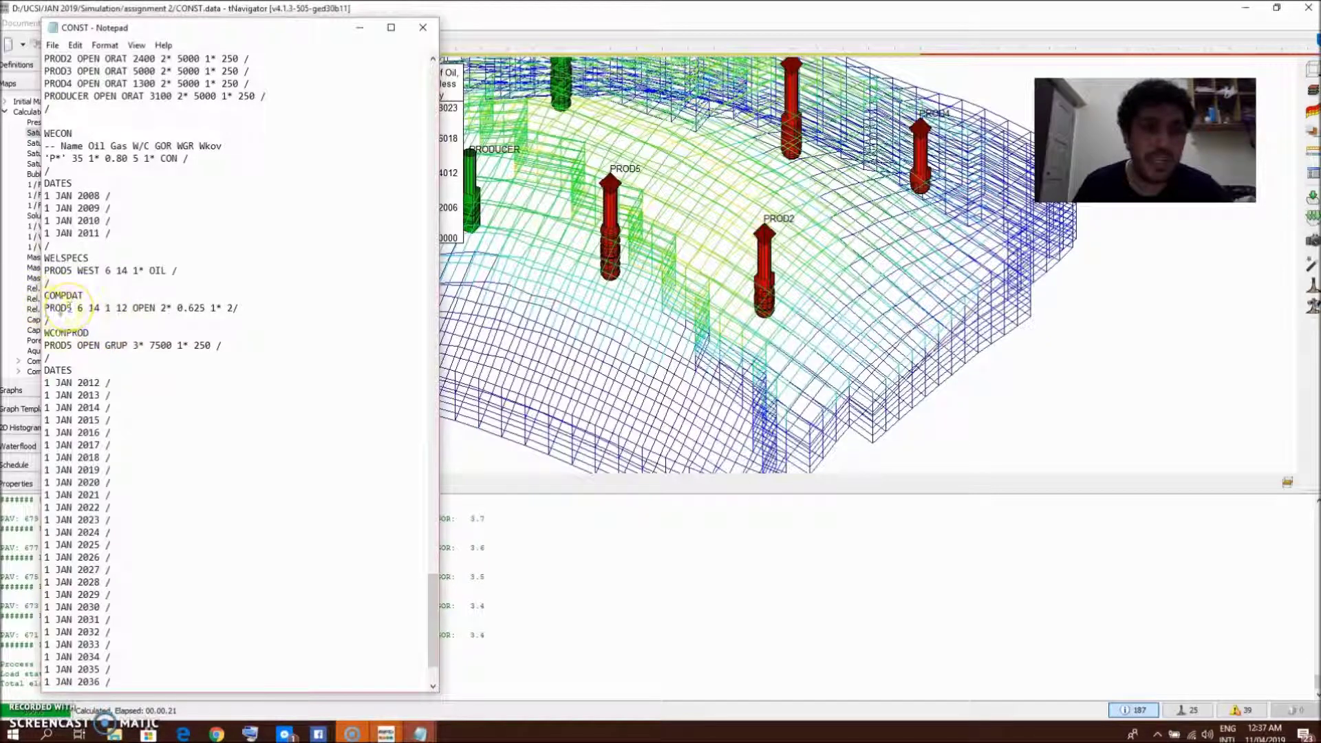
{"action": "left_click_drag", "start_coordinate": [44, 308], "coordinate": [235, 315]}
{"action": "key", "text": "ctrl+c"}
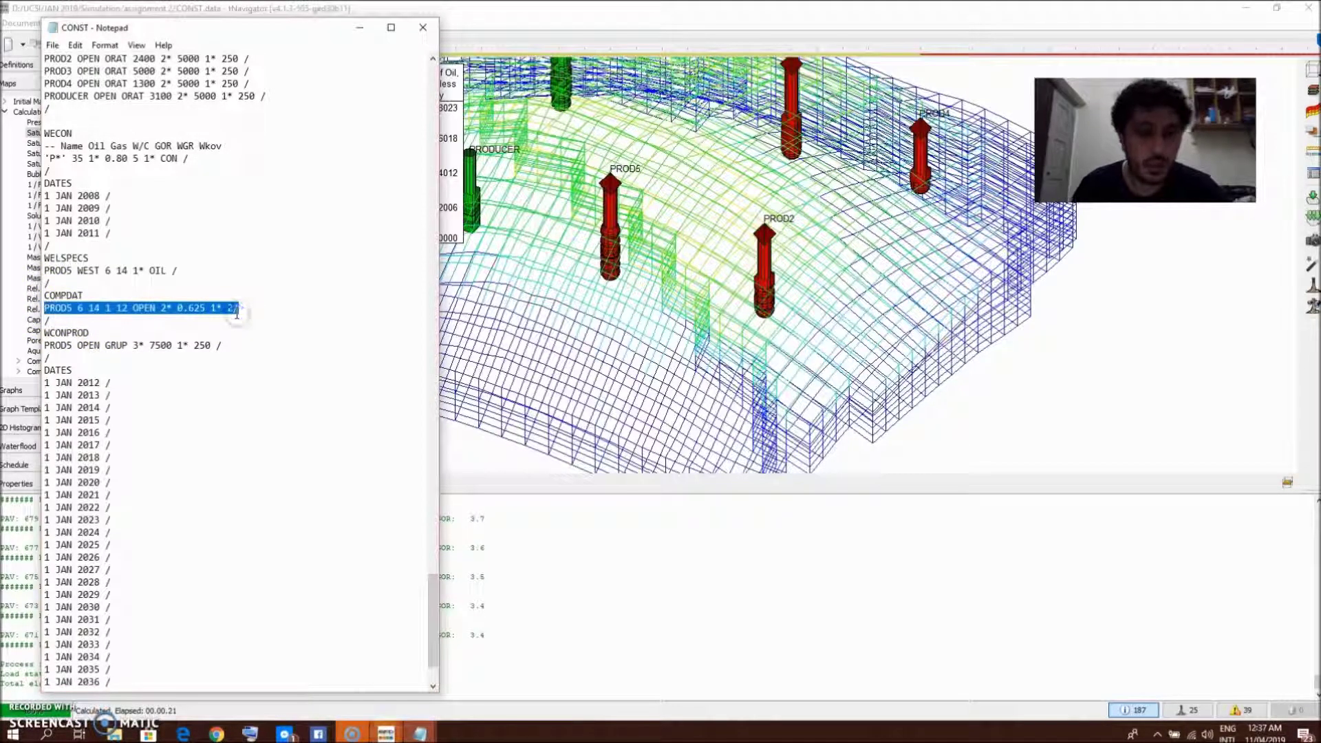
{"action": "left_click", "coordinate": [237, 311]}
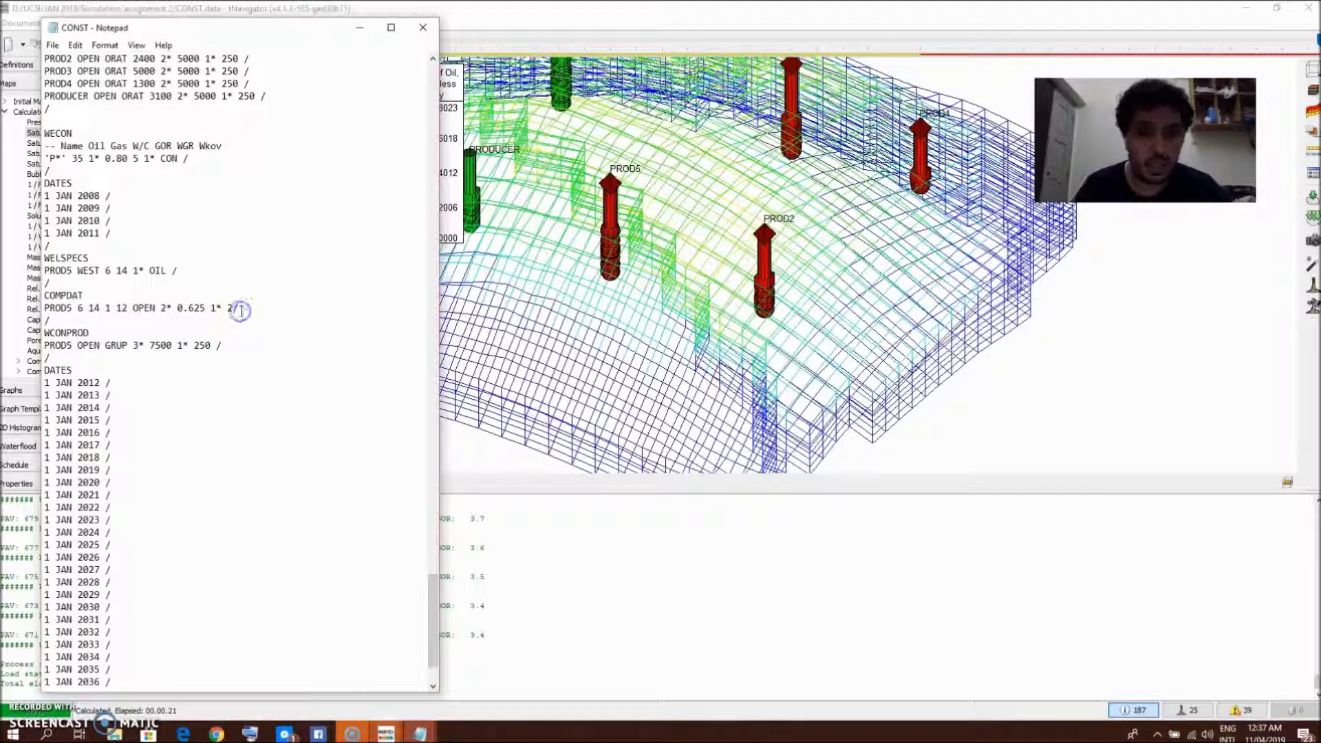
{"action": "key", "text": "Return"}
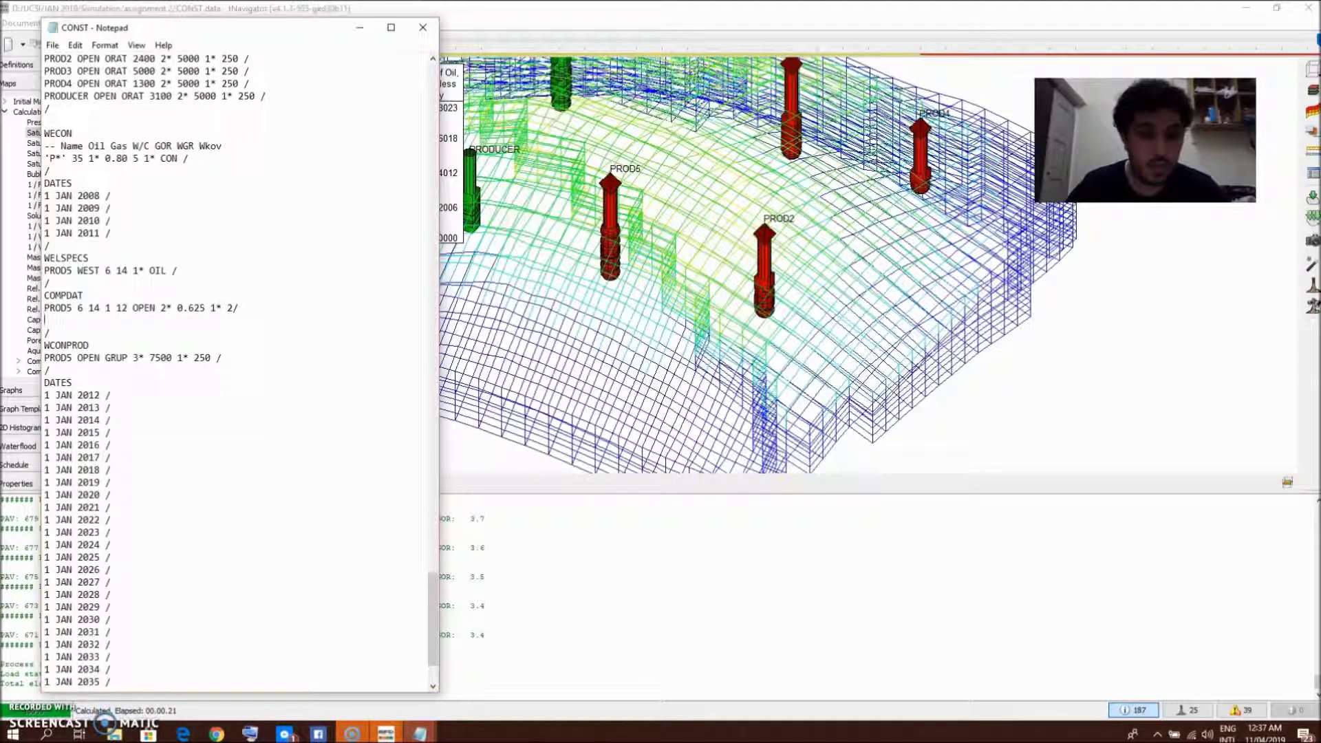
{"action": "key", "text": "ctrl+v"}
{"action": "key", "text": "Return"}
{"action": "key", "text": "ctrl+v"}
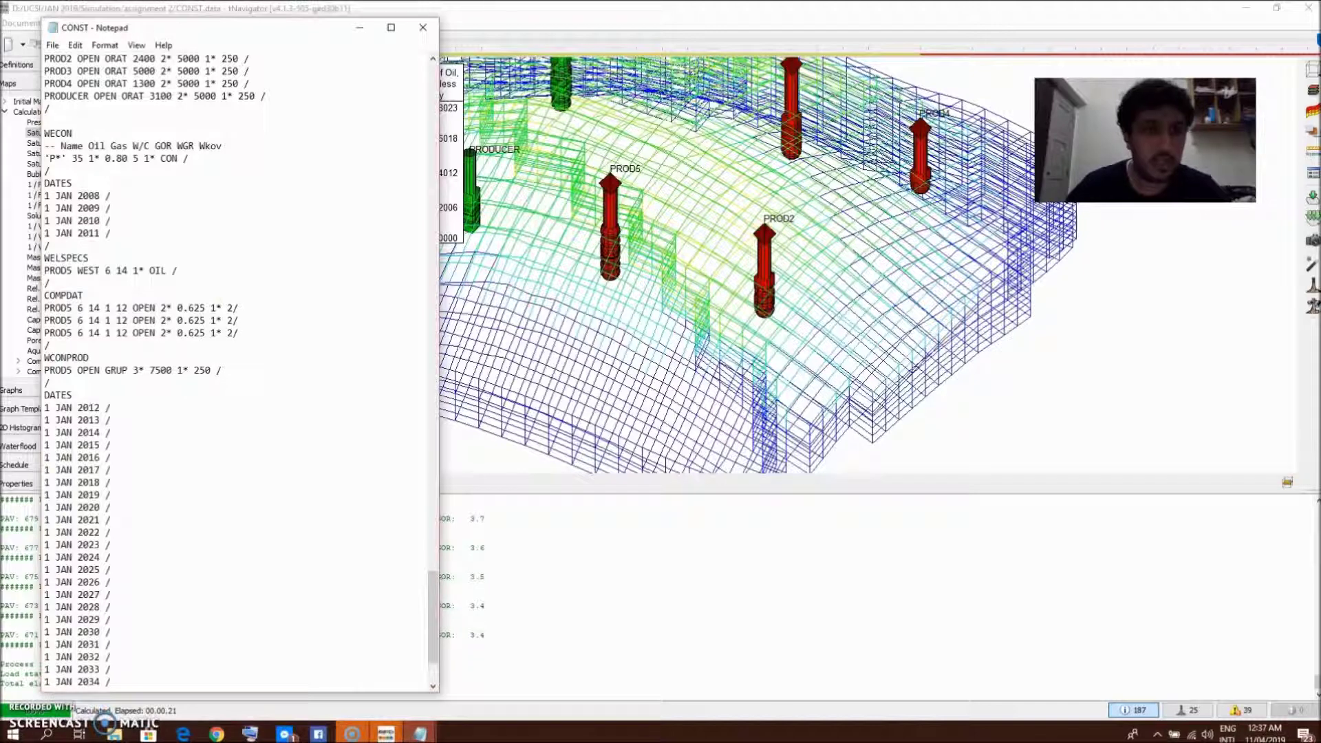
Step: Edit the I and K values so the lines read 6 14 1 2, 5 14 2 3 and 4 14 3 4
{"action": "double_click", "coordinate": [78, 321]}
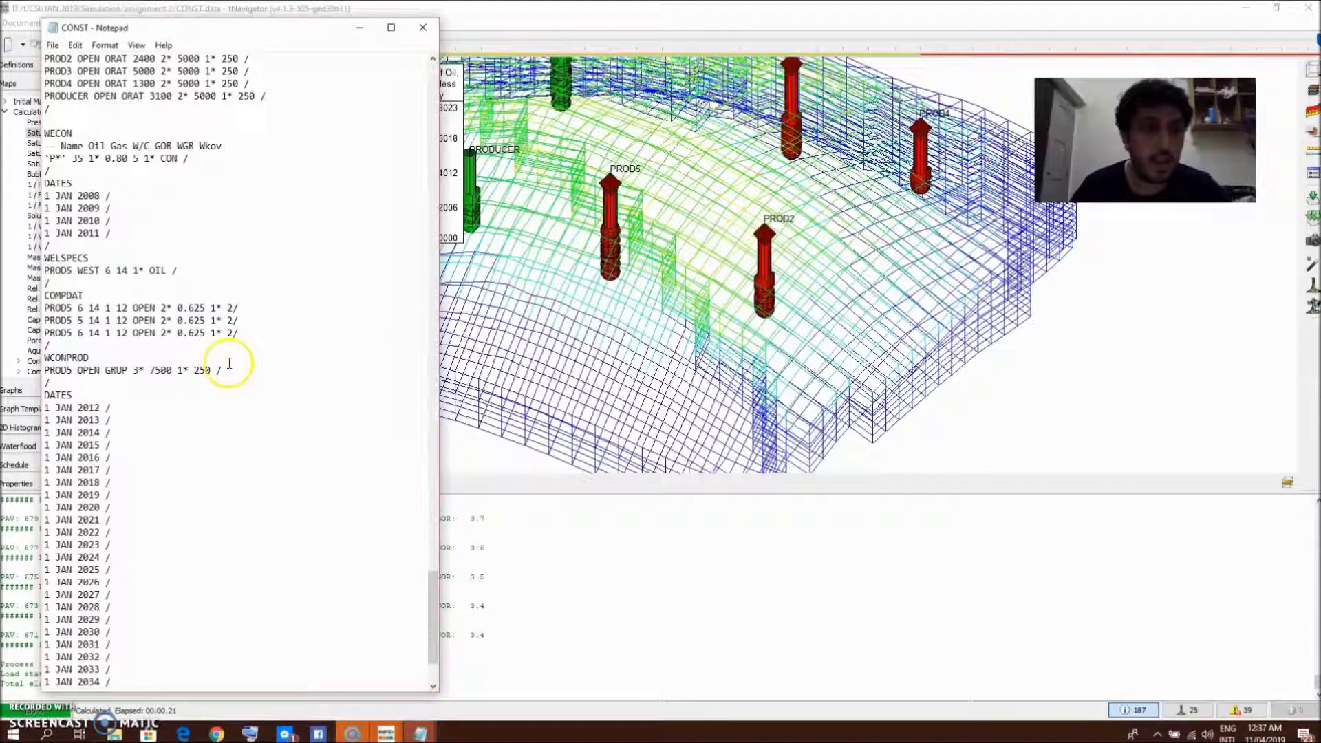
{"action": "double_click", "coordinate": [79, 334]}
{"action": "key", "text": "BackSpace"}
{"action": "type", "text": "4"}
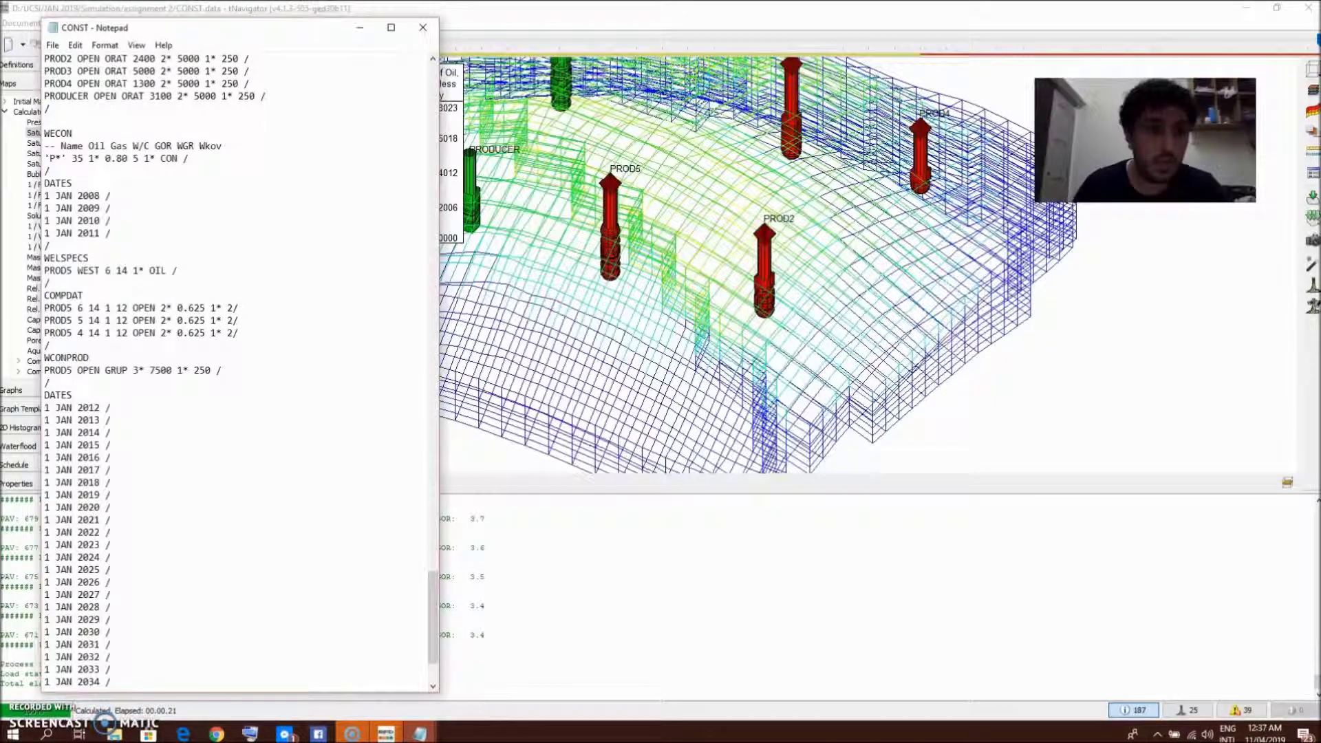
{"action": "left_click", "coordinate": [120, 310]}
{"action": "key", "text": "BackSpace"}
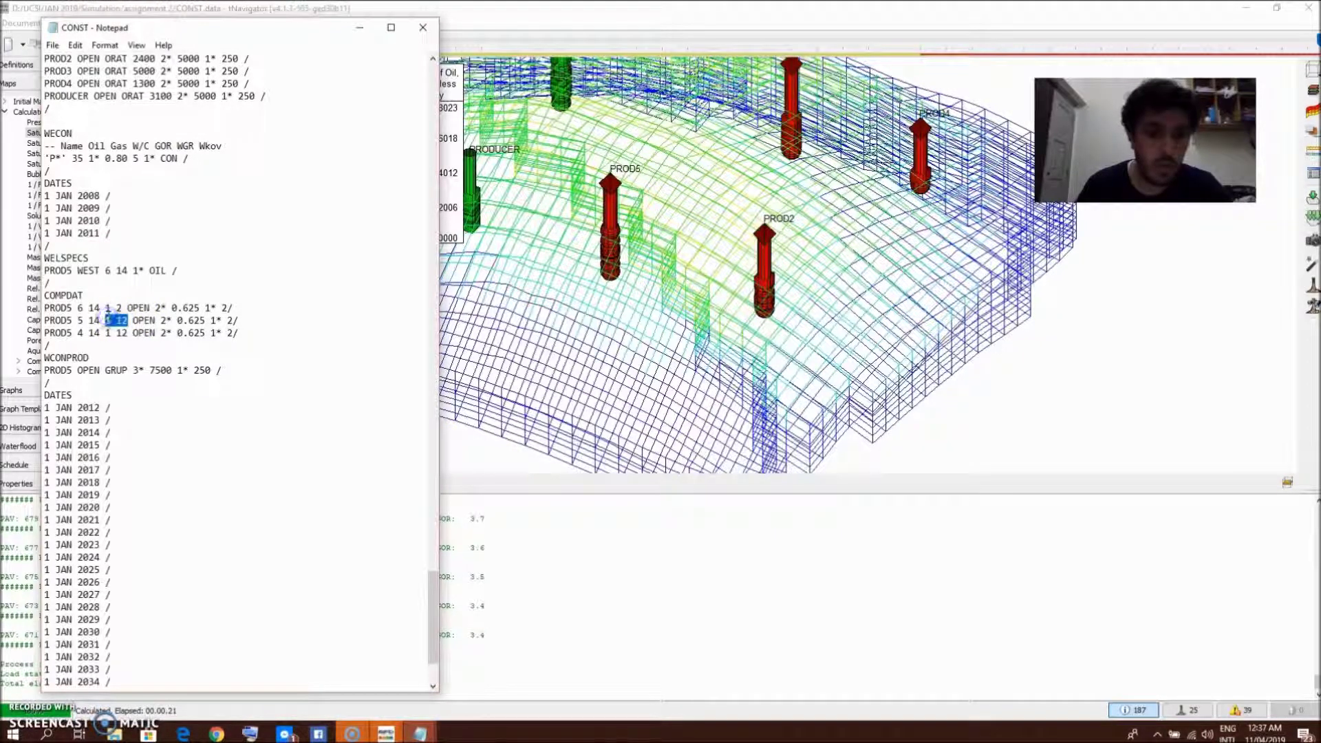
{"action": "type", "text": "3"}
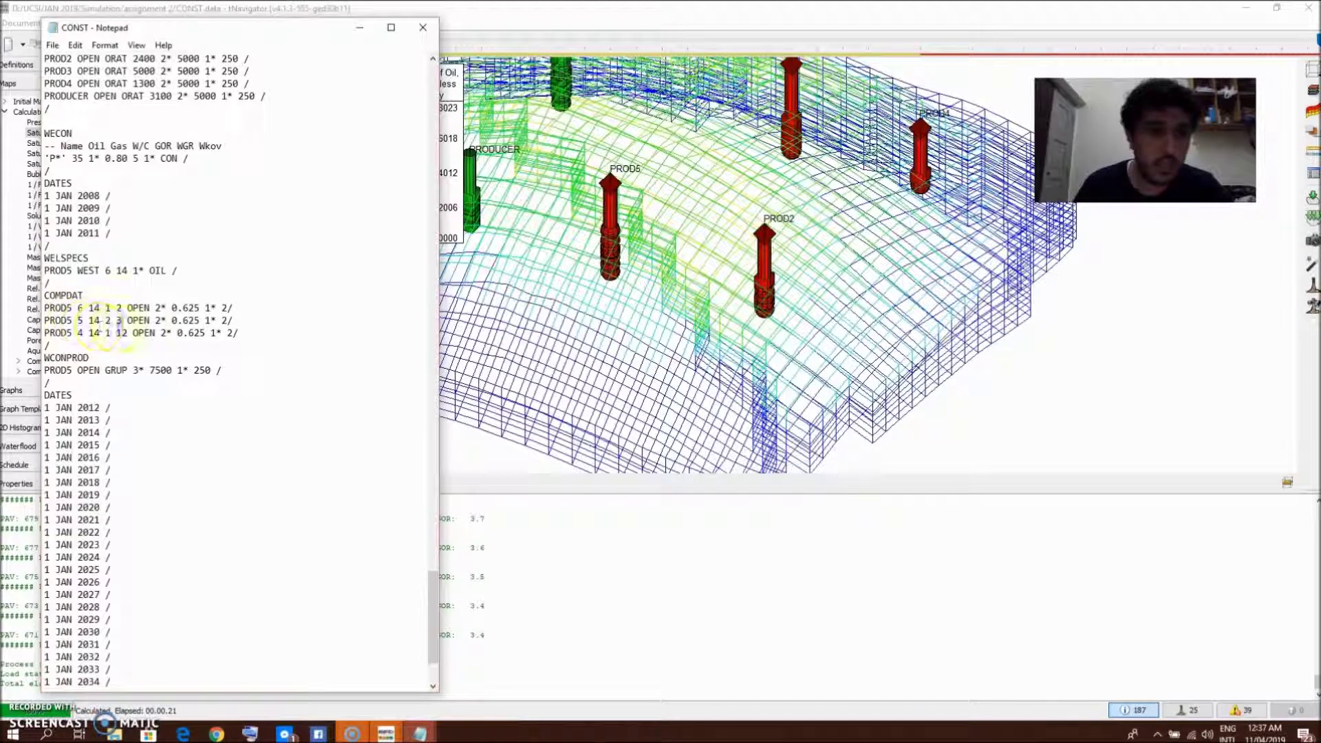
{"action": "left_click", "coordinate": [127, 334]}
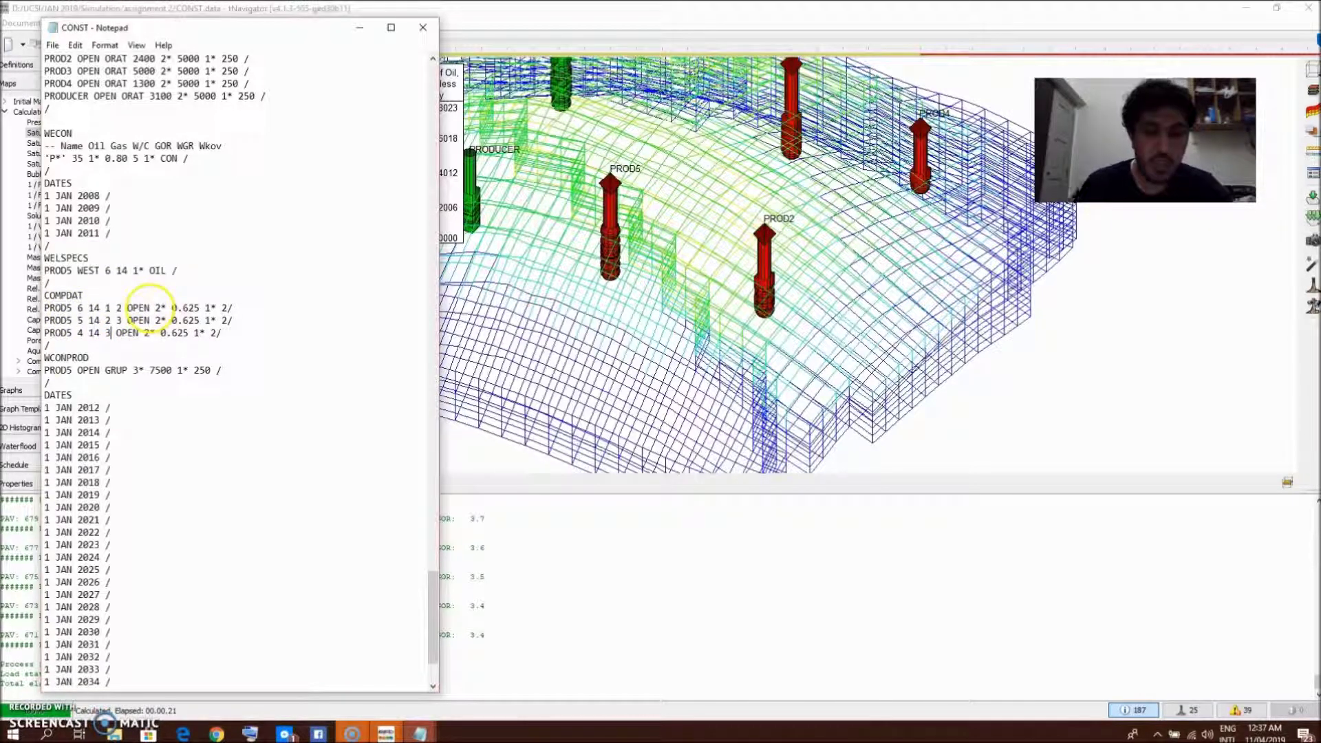
{"action": "key", "text": "BackSpace"}
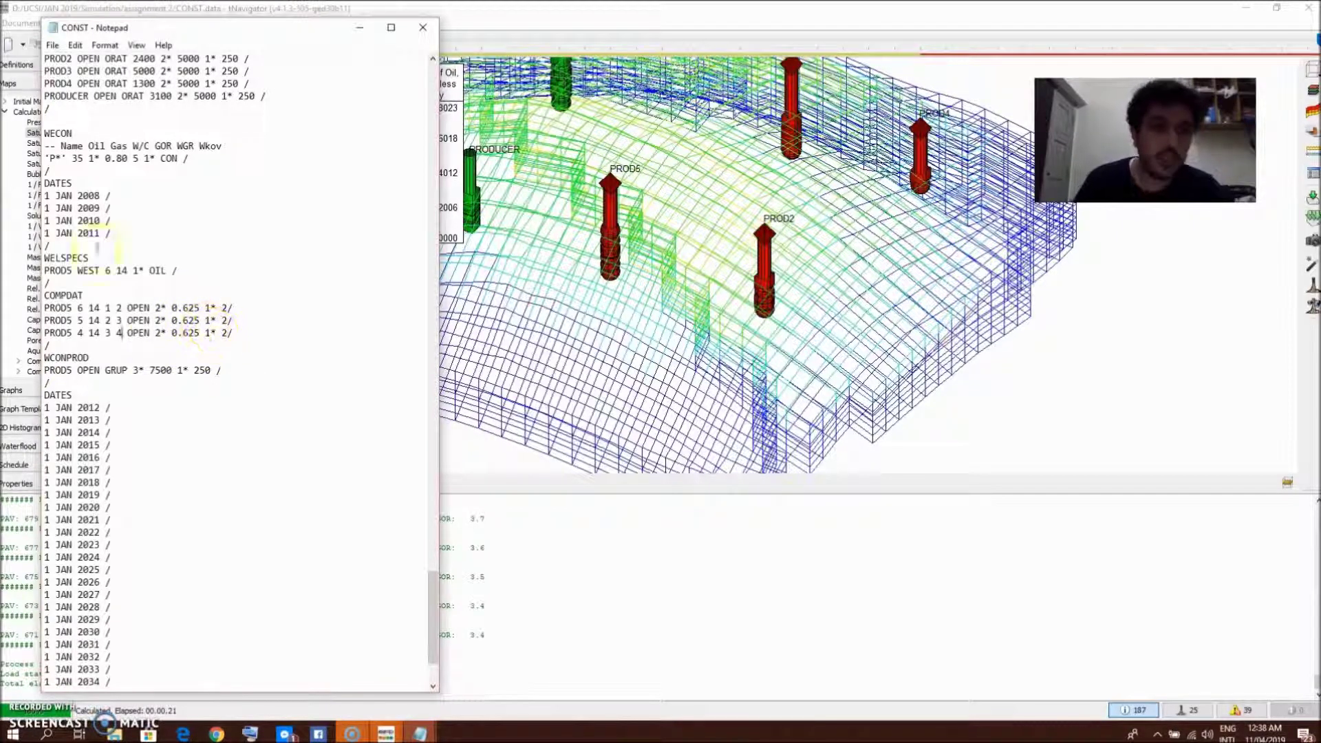
Step: Save CONST.data and close the Notepad file
{"action": "left_click", "coordinate": [52, 45]}
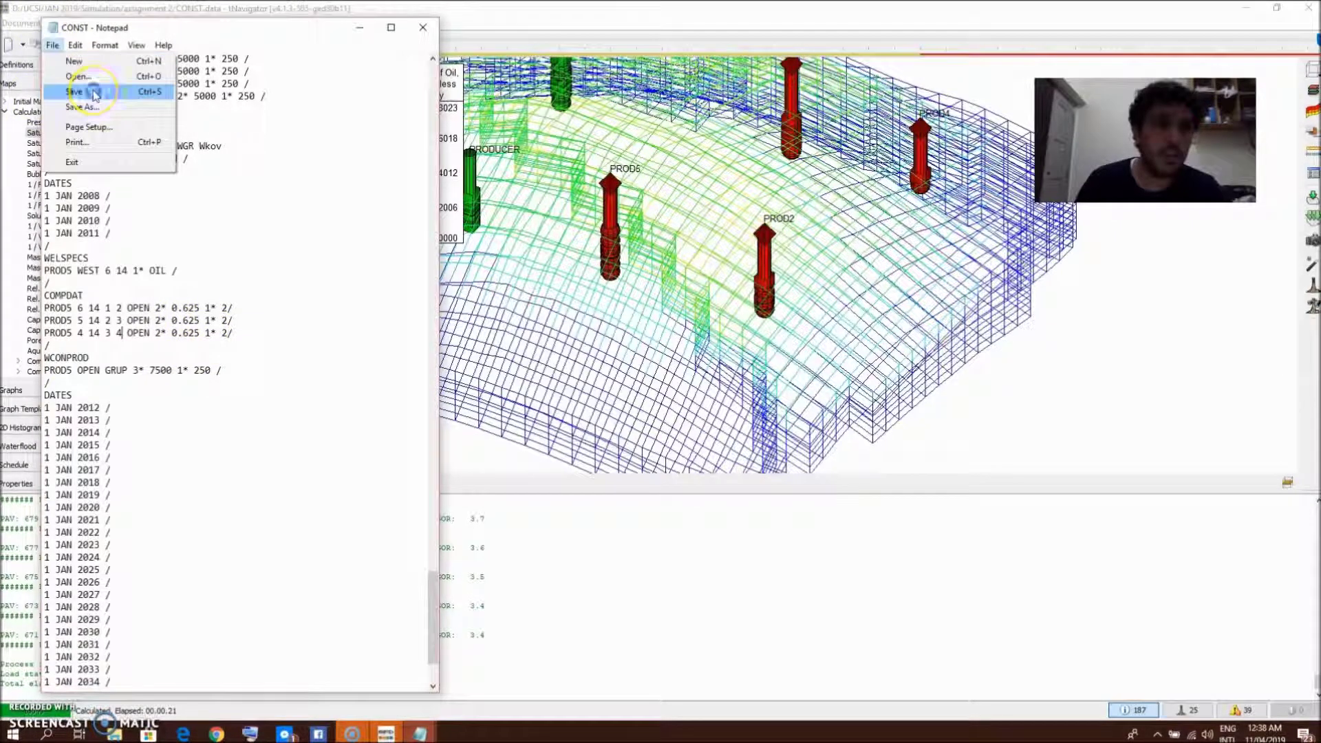
{"action": "left_click", "coordinate": [94, 93]}
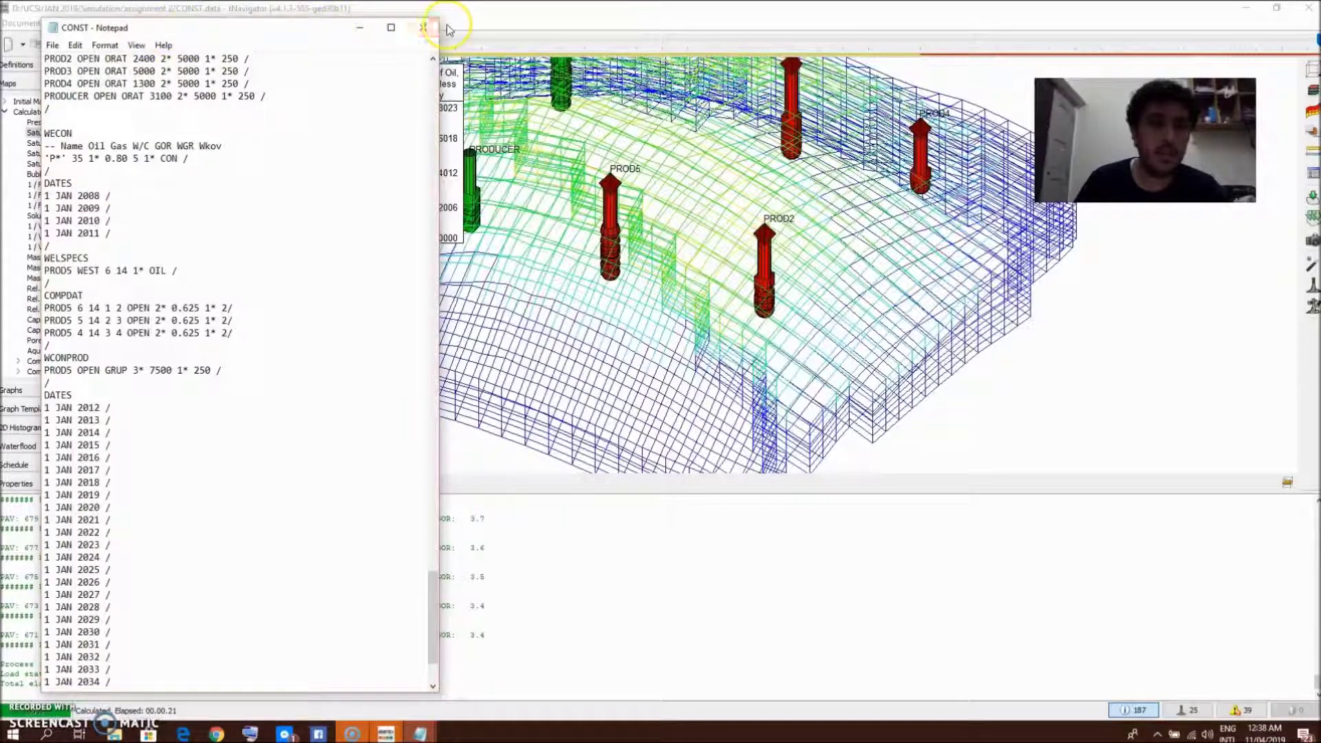
{"action": "left_click", "coordinate": [423, 28]}
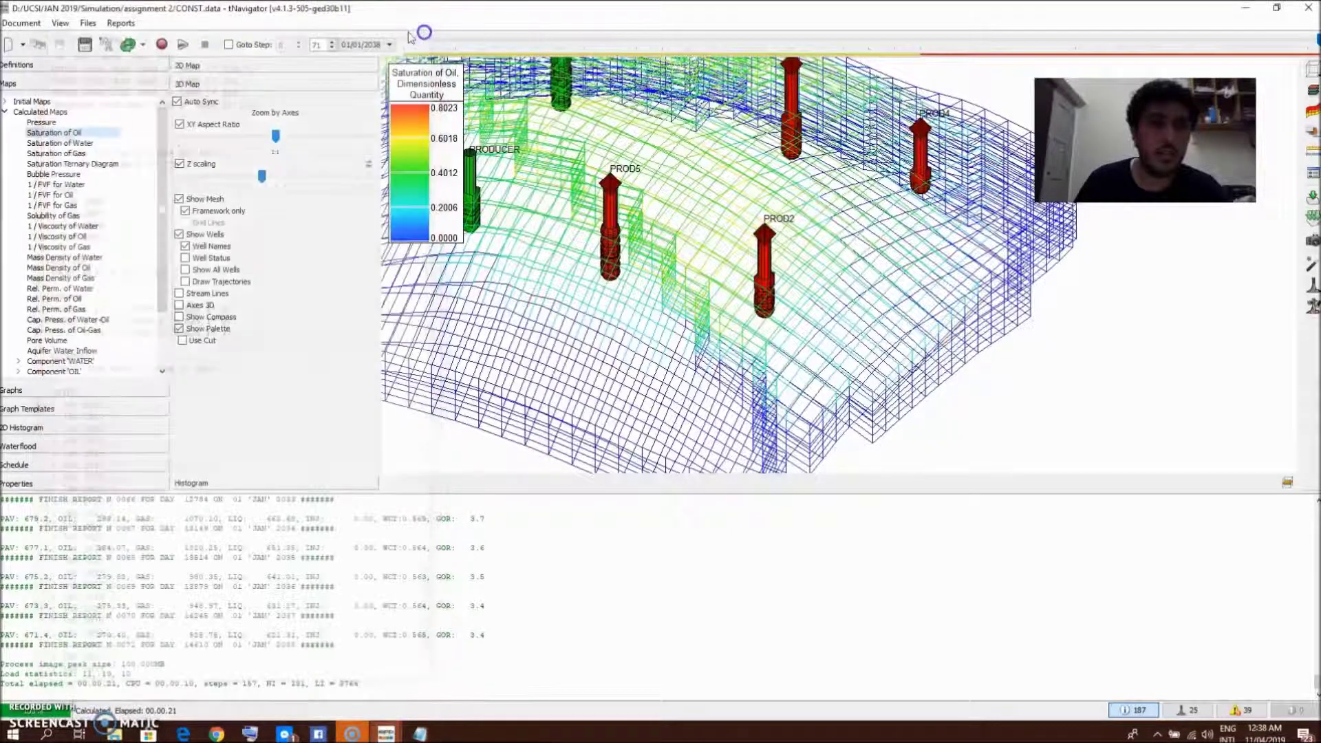
Step: Reload the edited model and rerun the simulation
{"action": "left_click", "coordinate": [128, 44]}
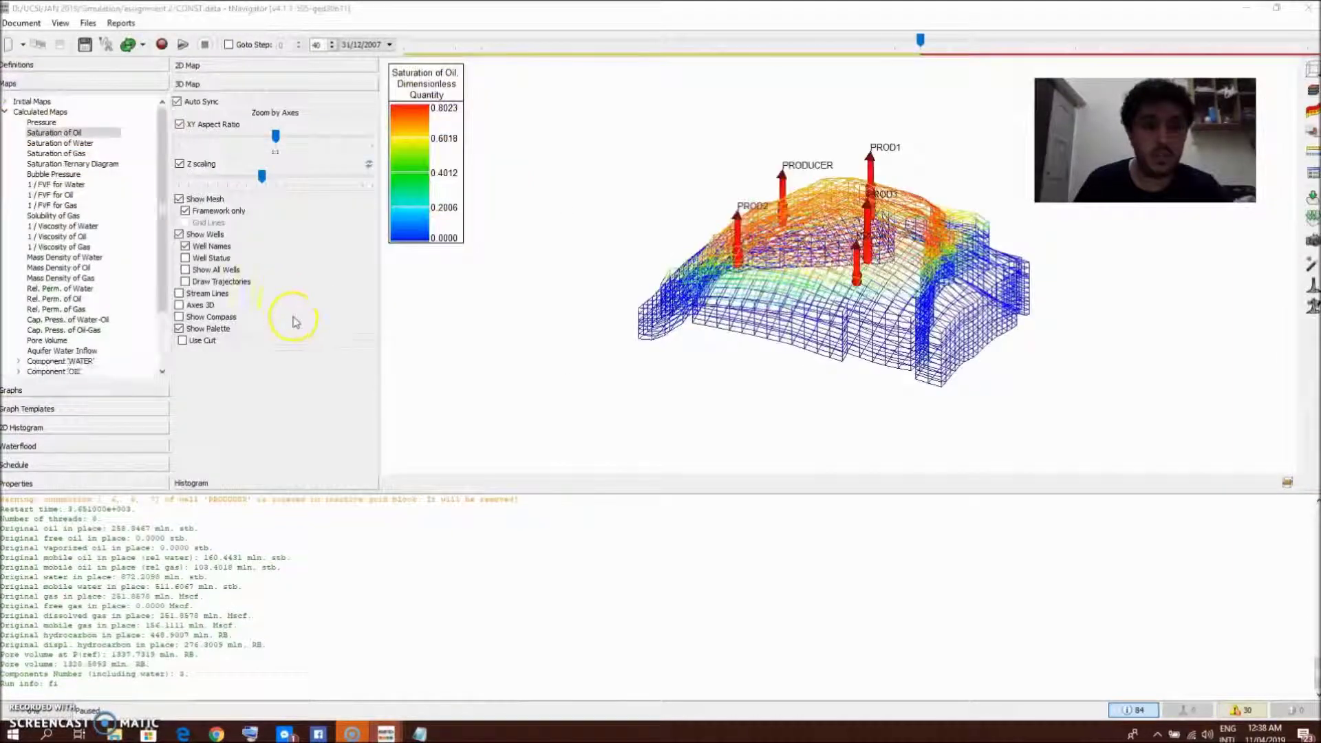
{"action": "left_click", "coordinate": [162, 44]}
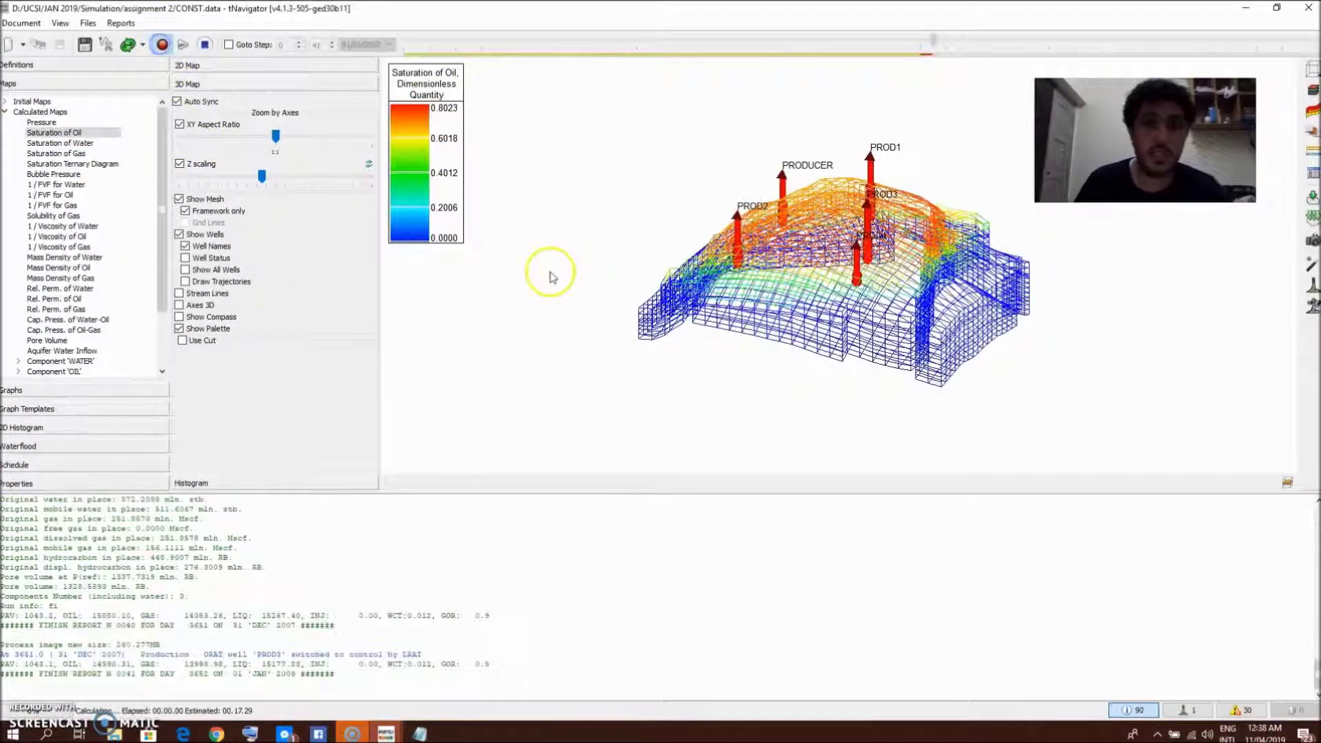
{"action": "left_click_drag", "start_coordinate": [523, 261], "coordinate": [633, 156]}
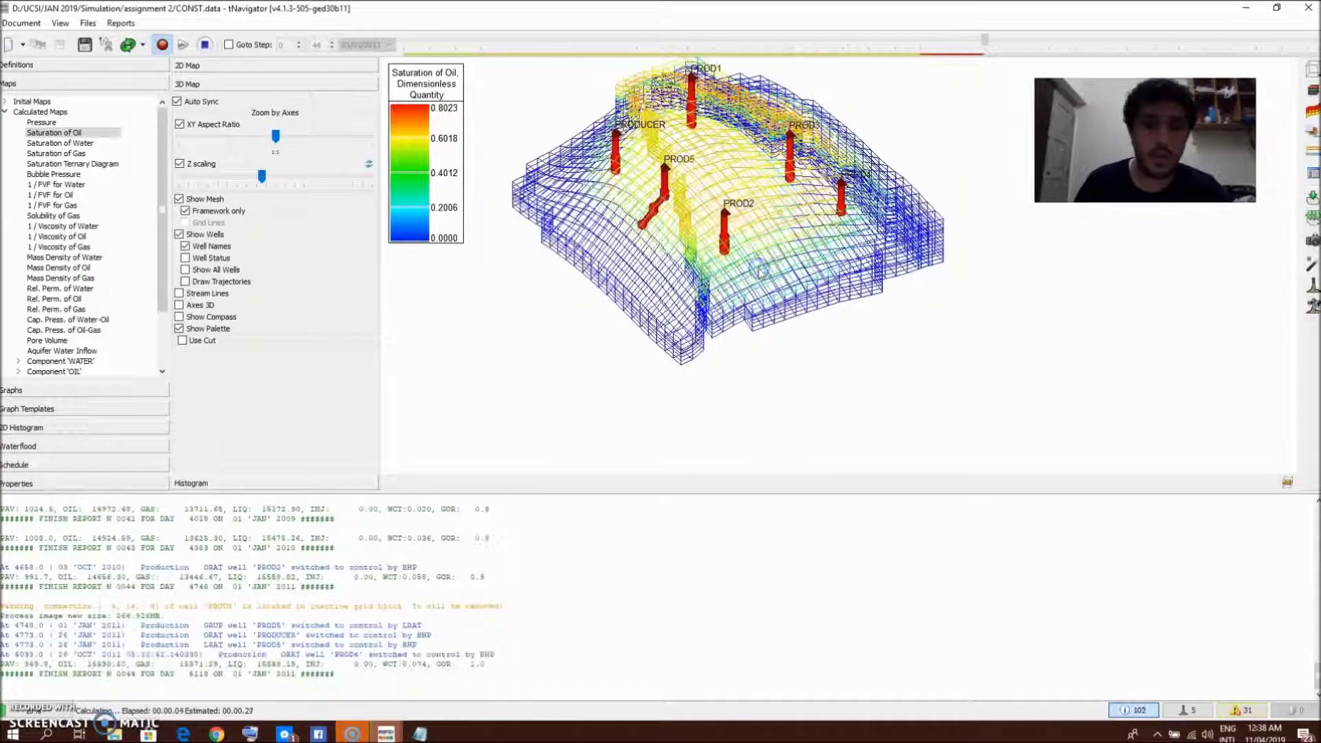
{"action": "scroll", "coordinate": [653, 225], "scroll_direction": "up", "scroll_amount": 5}
{"action": "scroll", "coordinate": [653, 225], "scroll_direction": "up", "scroll_amount": 3}
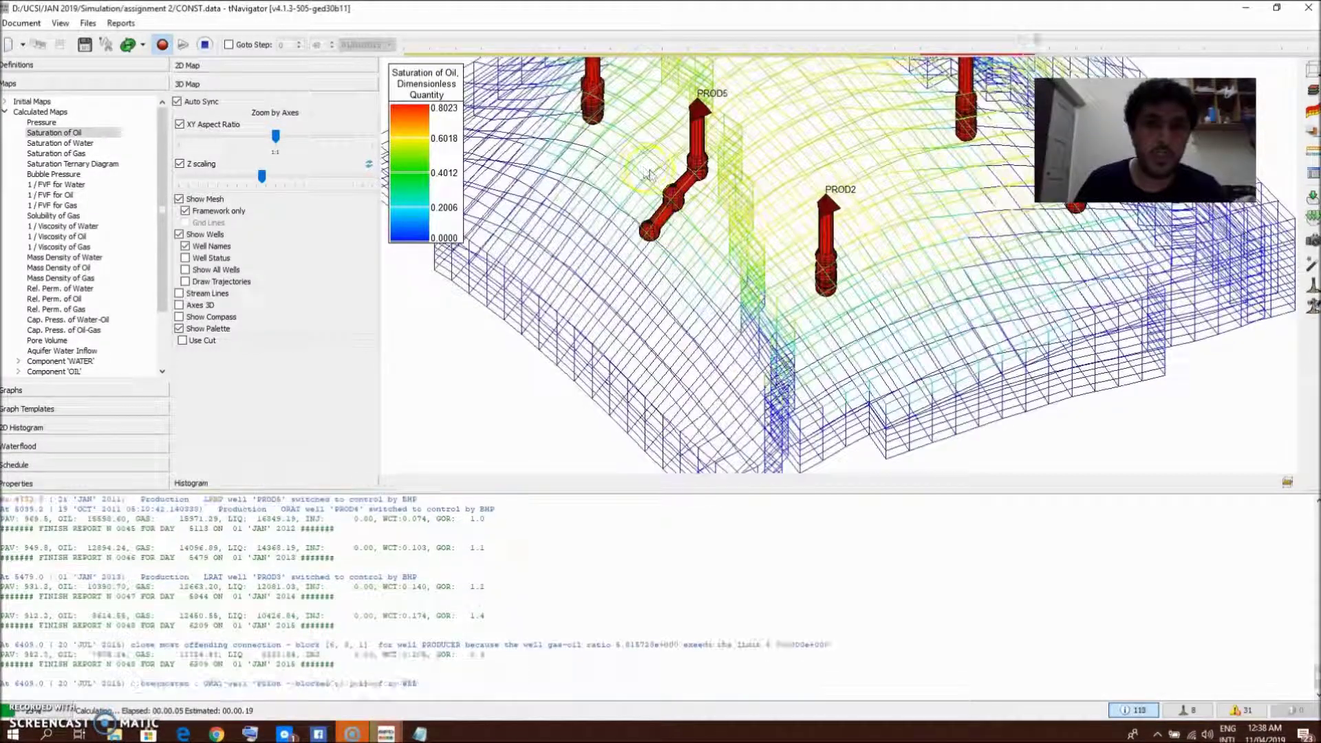
{"action": "scroll", "coordinate": [671, 227], "scroll_direction": "down", "scroll_amount": 8}
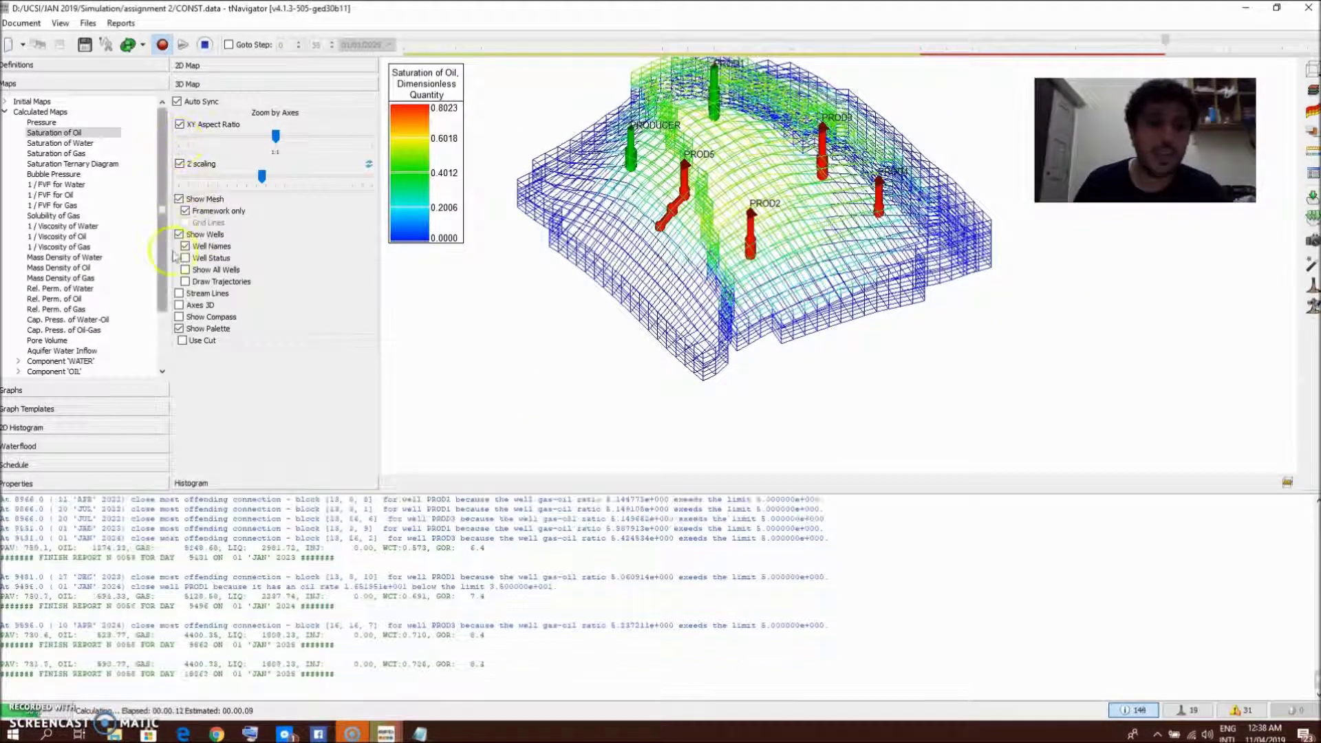
Step: Show the reservoir as solid cells from a top-down angle and open a grid block's context menu
{"action": "left_click", "coordinate": [185, 211]}
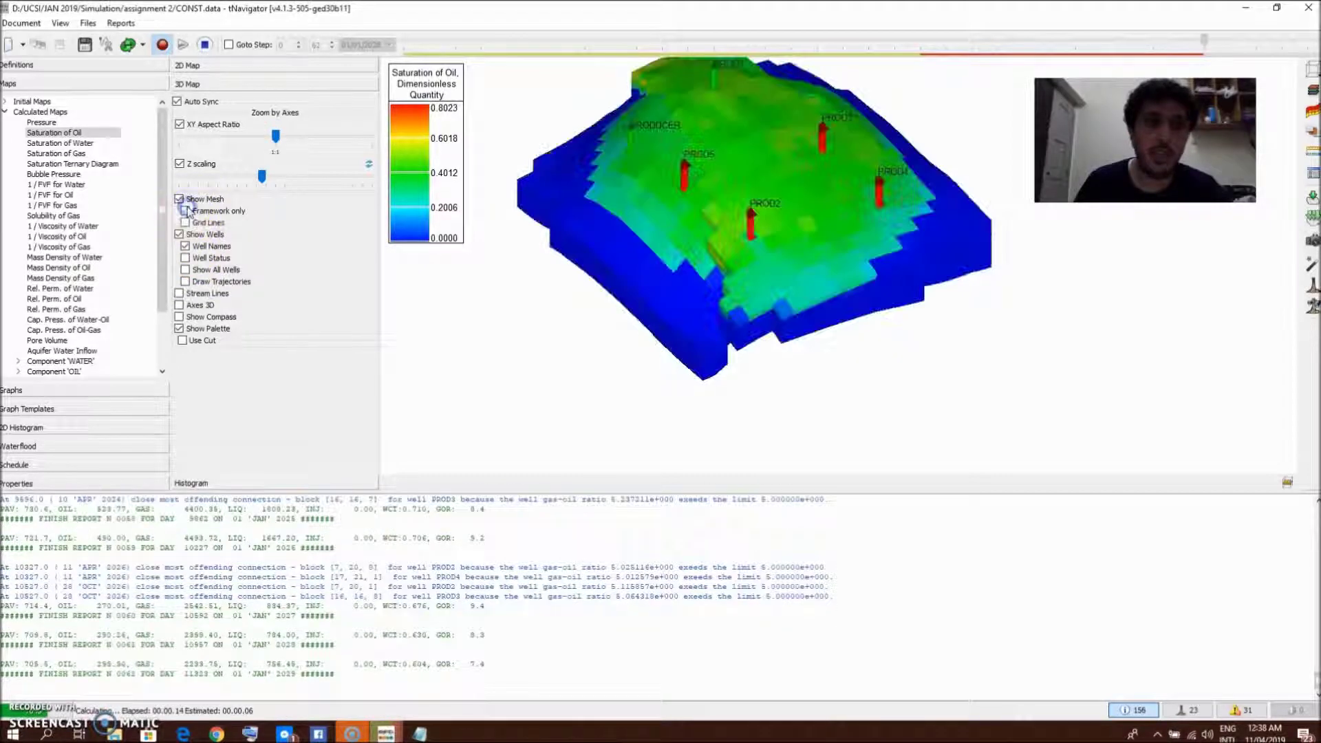
{"action": "left_click_drag", "start_coordinate": [787, 213], "coordinate": [750, 207]}
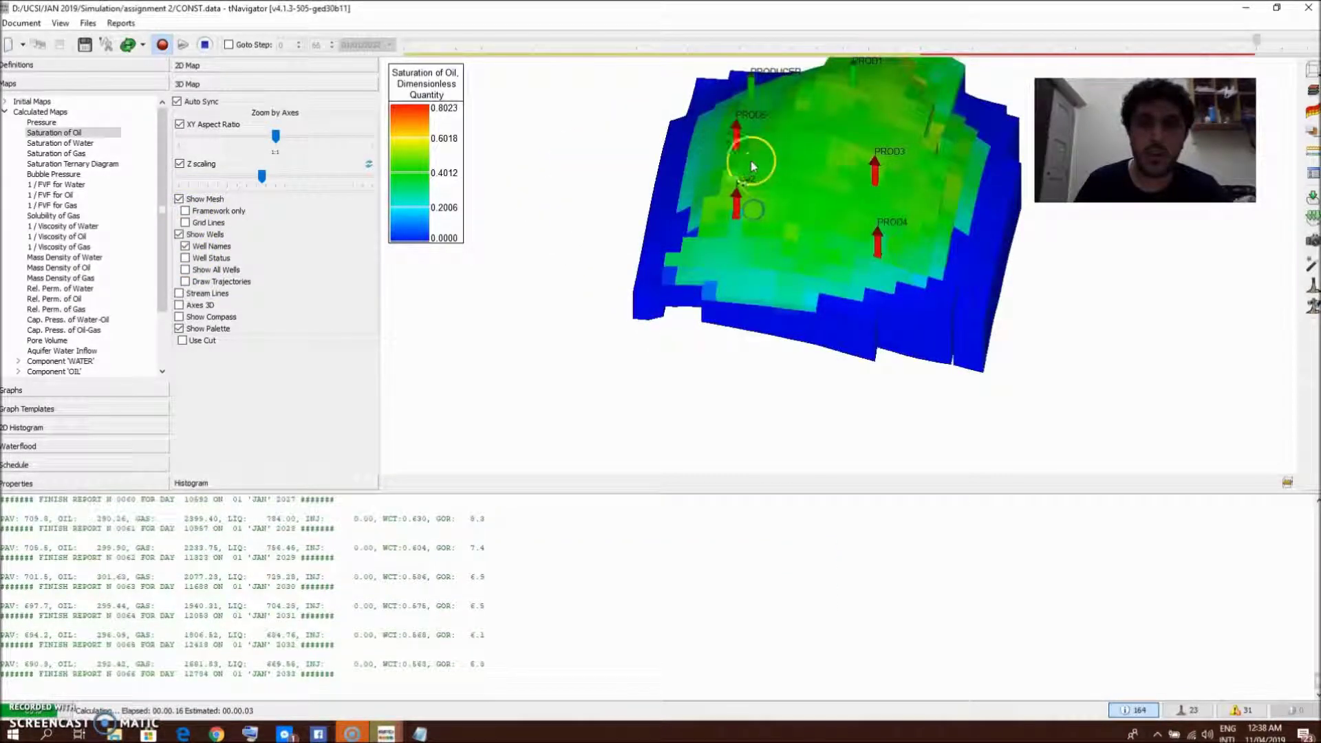
{"action": "right_click", "coordinate": [776, 177]}
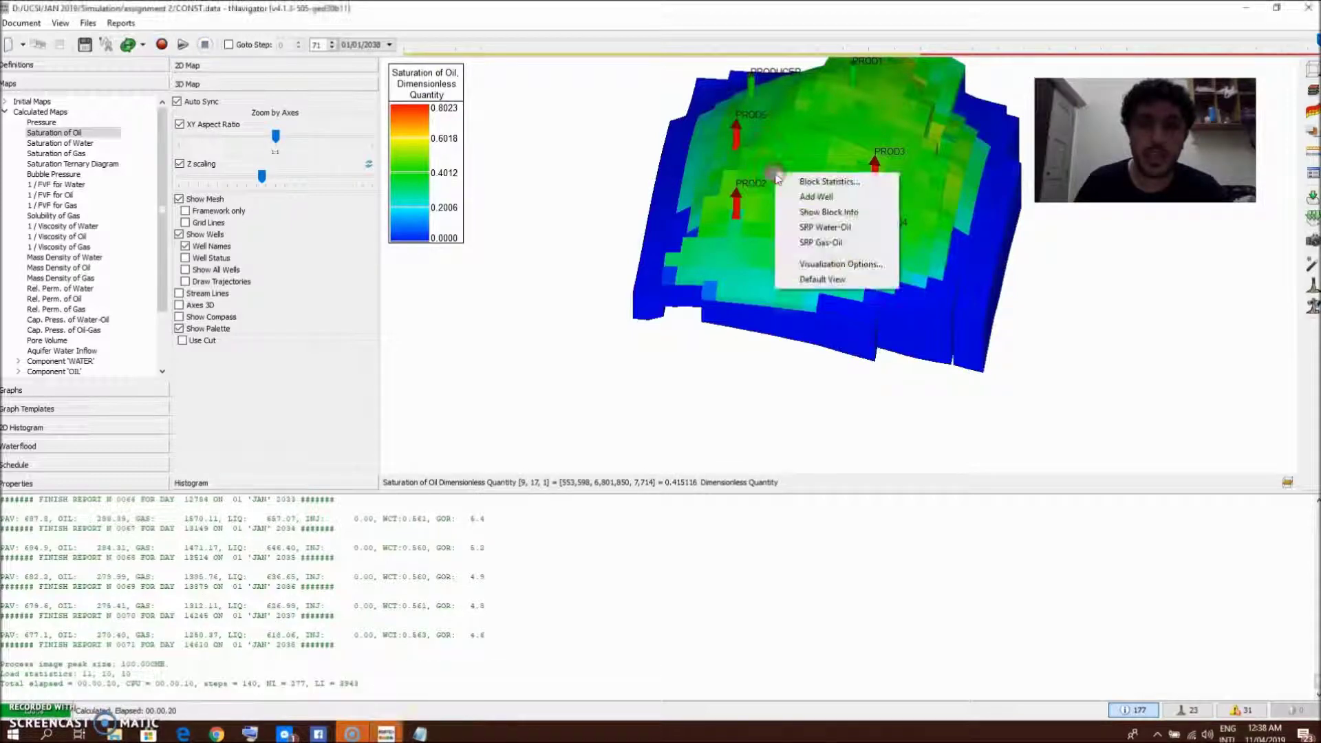
Step: Add well WU71_1 at the clicked block in group CENTER from 01/01/2016, then open Slicing
{"action": "left_click", "coordinate": [817, 197]}
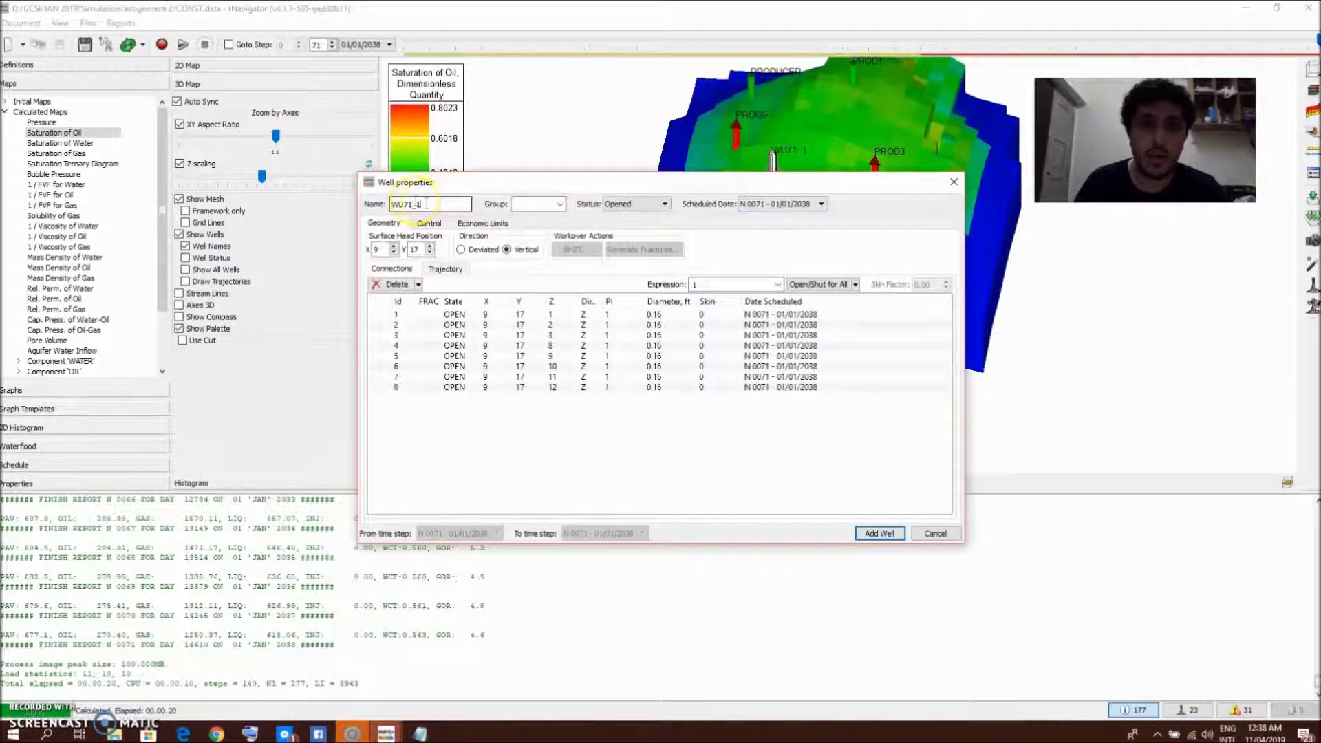
{"action": "left_click", "coordinate": [562, 204]}
{"action": "left_click", "coordinate": [543, 216]}
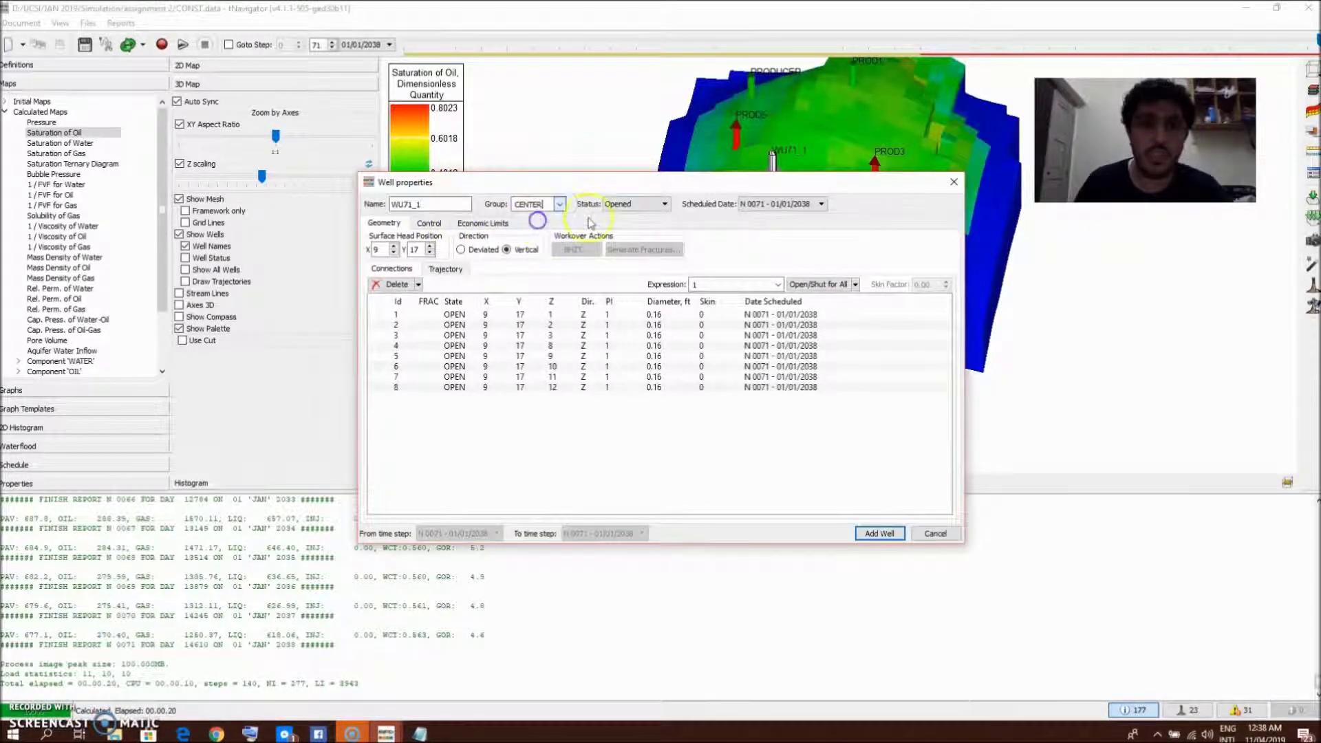
{"action": "left_click", "coordinate": [791, 204]}
{"action": "scroll", "coordinate": [791, 255], "scroll_direction": "up", "scroll_amount": 5}
{"action": "left_click", "coordinate": [794, 235]}
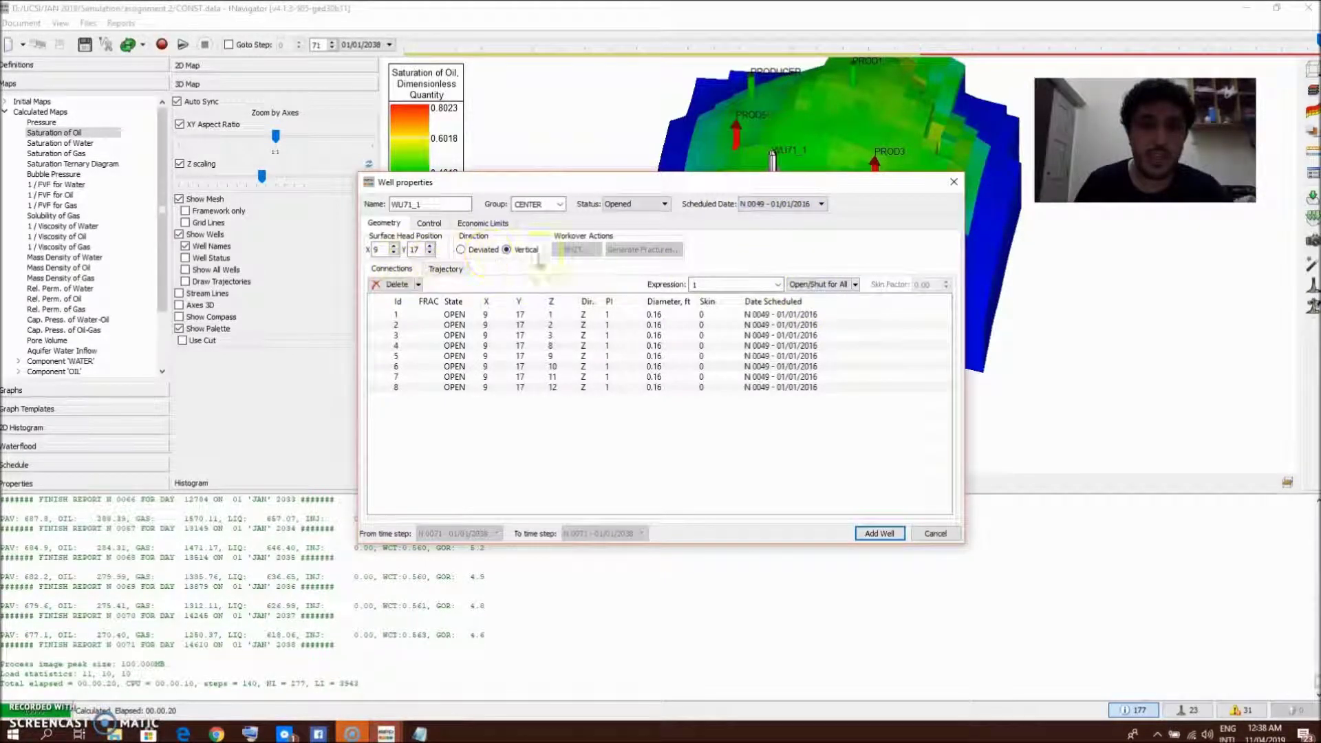
{"action": "left_click", "coordinate": [382, 251]}
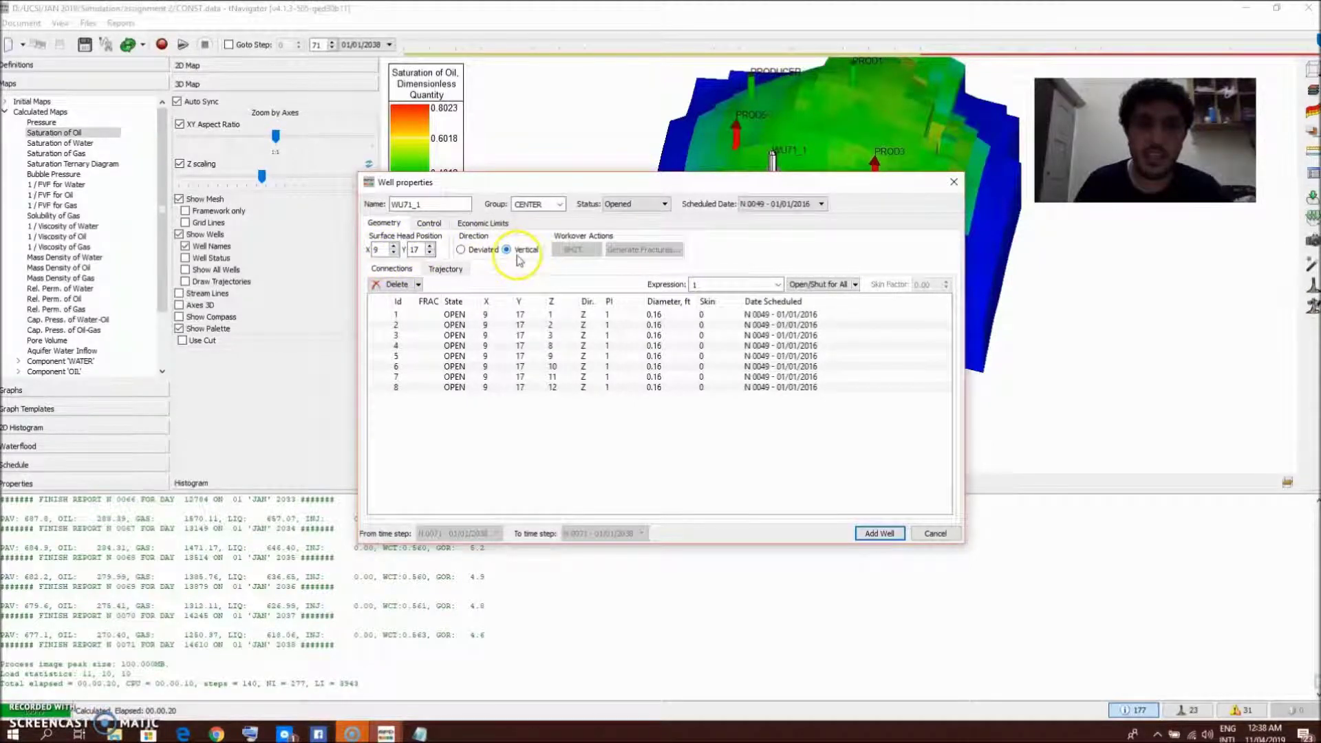
{"action": "left_click", "coordinate": [880, 534]}
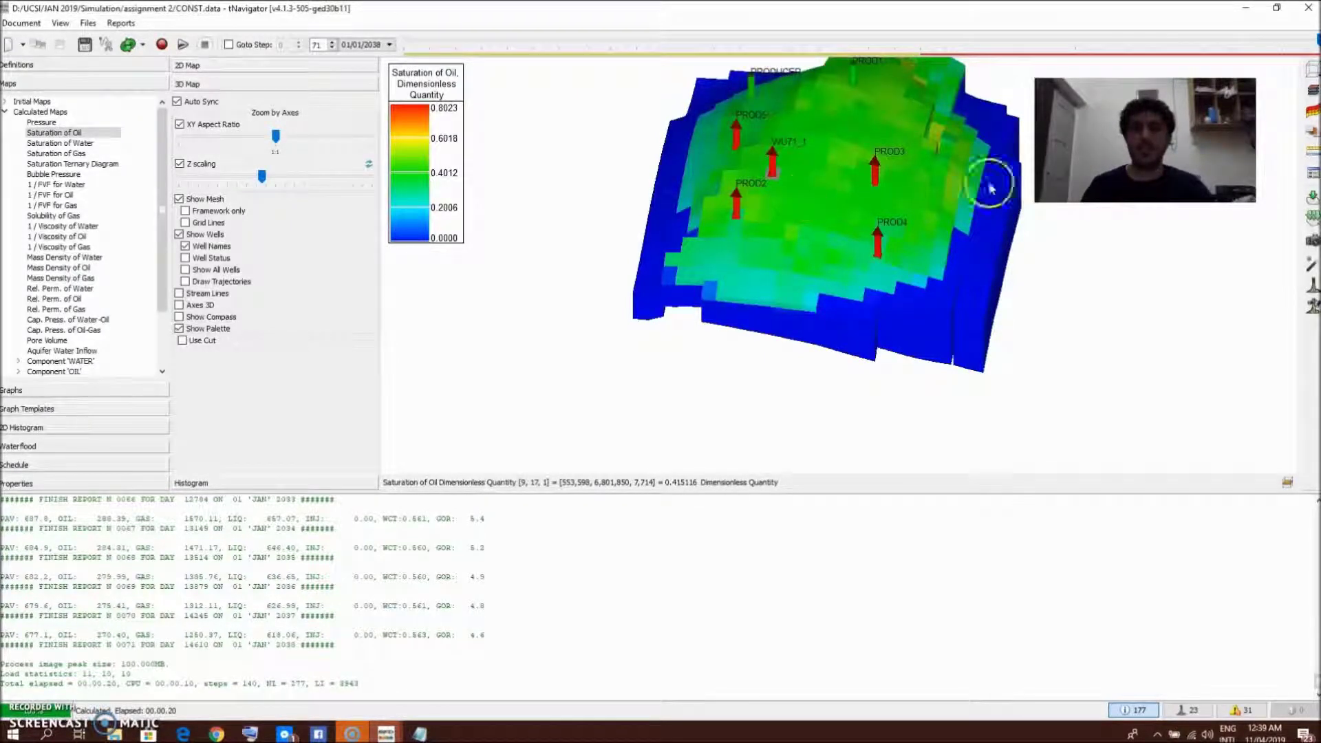
{"action": "left_click", "coordinate": [1312, 93]}
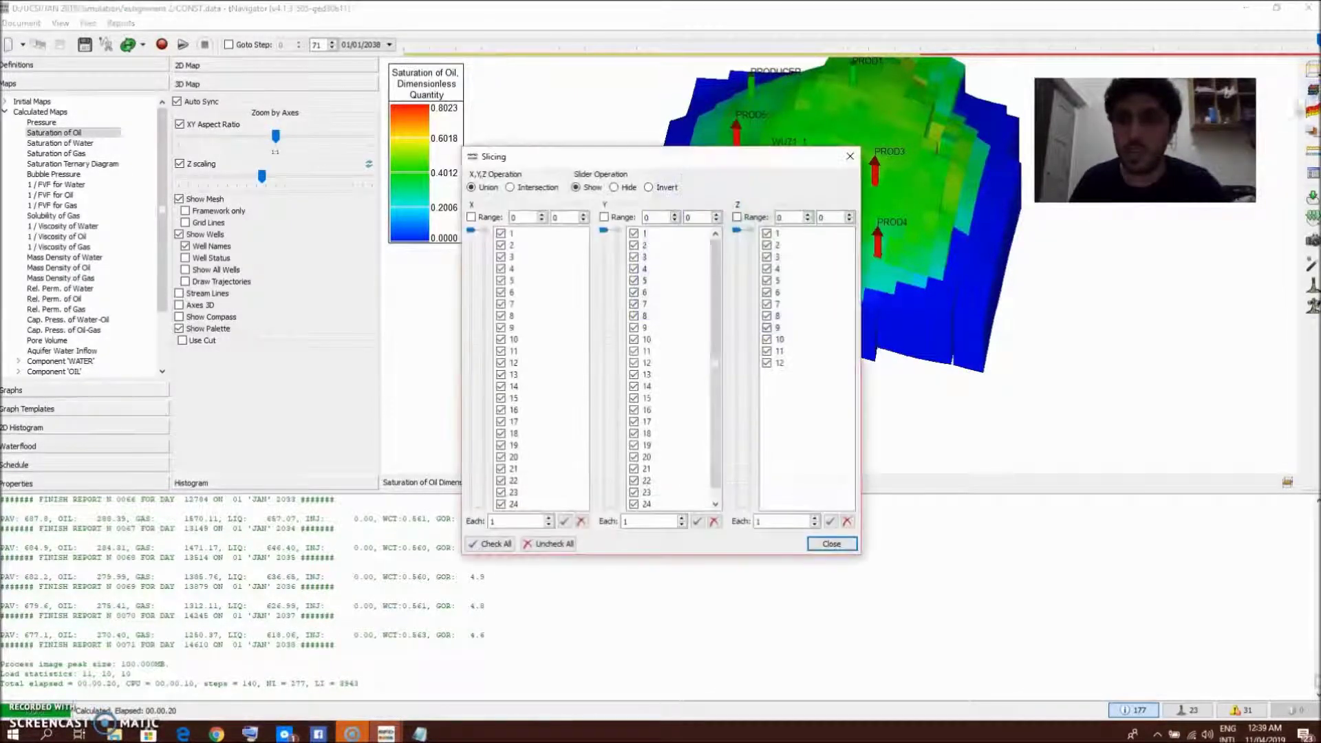